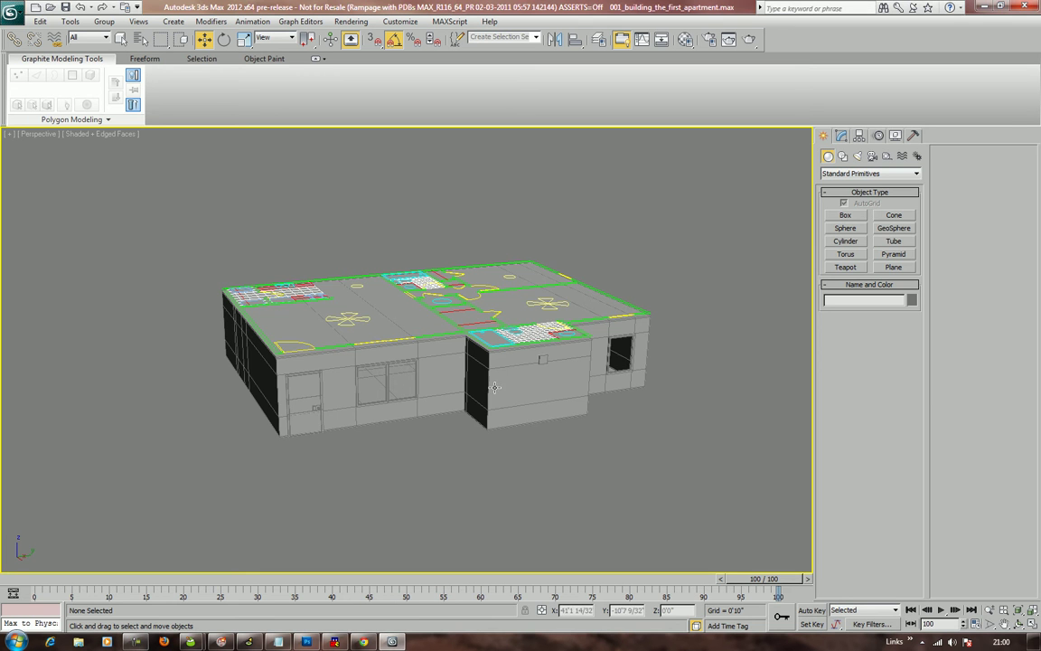
Delete the grouped floor plan lines lying over the building's roof
middle_click_drag(553, 336, 398, 361, "alt")
left_click(457, 372)
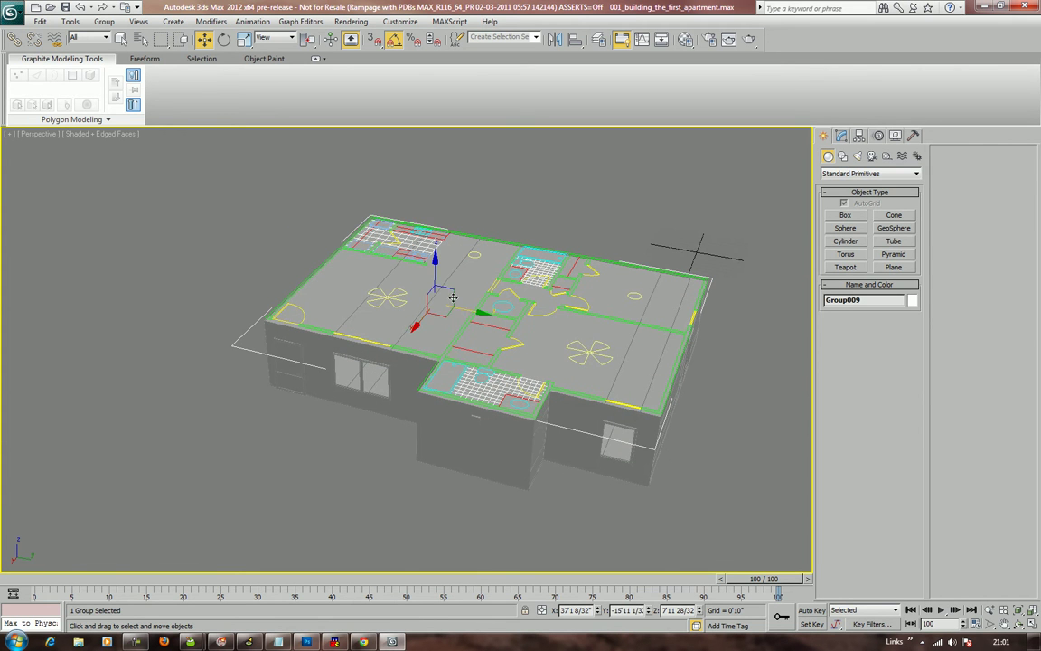
middle_click_drag(435, 271, 586, 258, "alt")
scroll(588, 248, "down", 3)
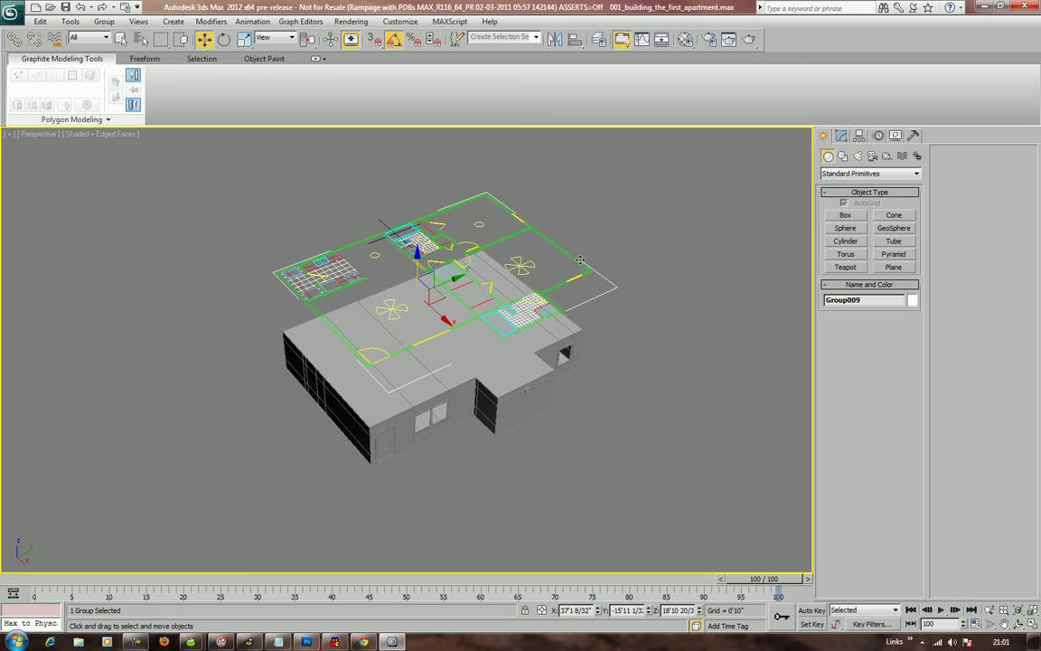
key("Delete")
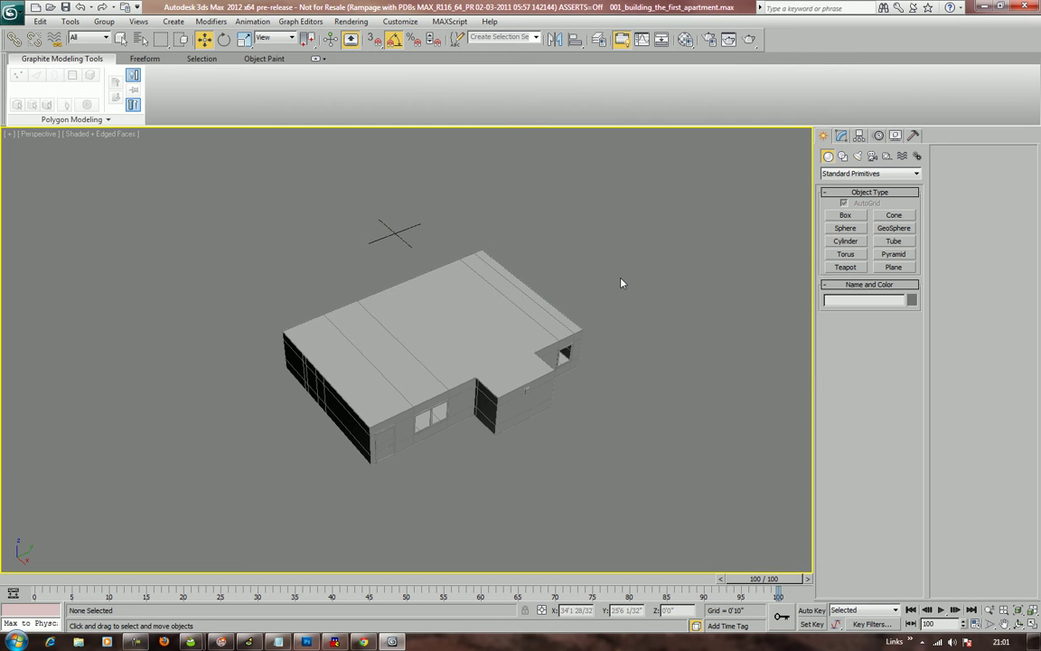
middle_click_drag(621, 283, 440, 289, "alt")
middle_click_drag(420, 369, 511, 378, "alt")
left_click(511, 378)
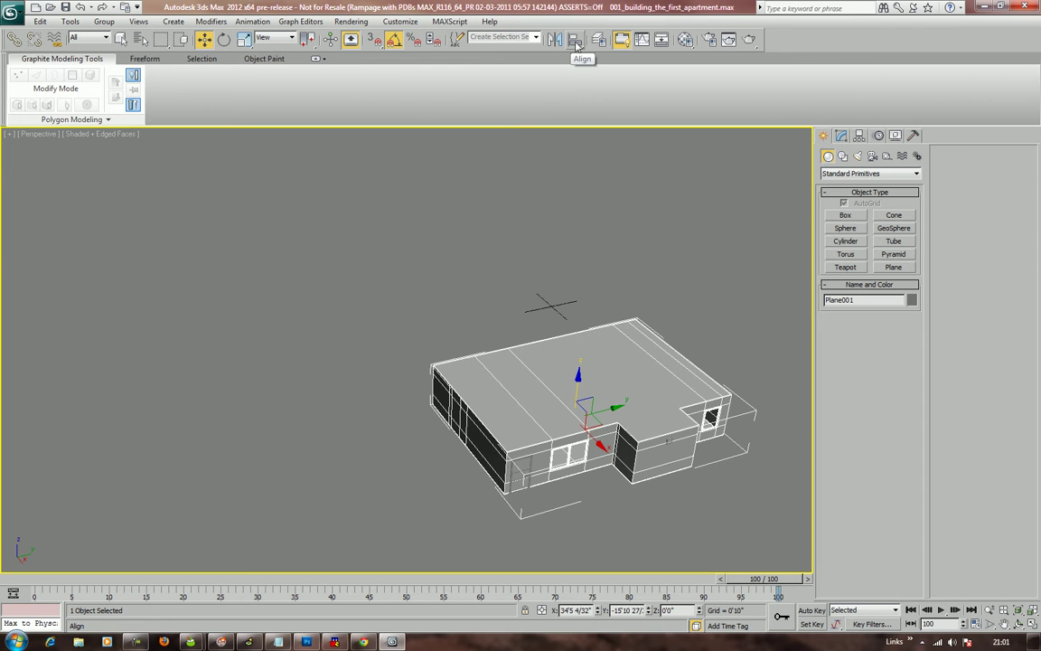
middle_click_drag(570, 363, 553, 314)
left_click(735, 460)
middle_click_drag(736, 461, 526, 427, "alt")
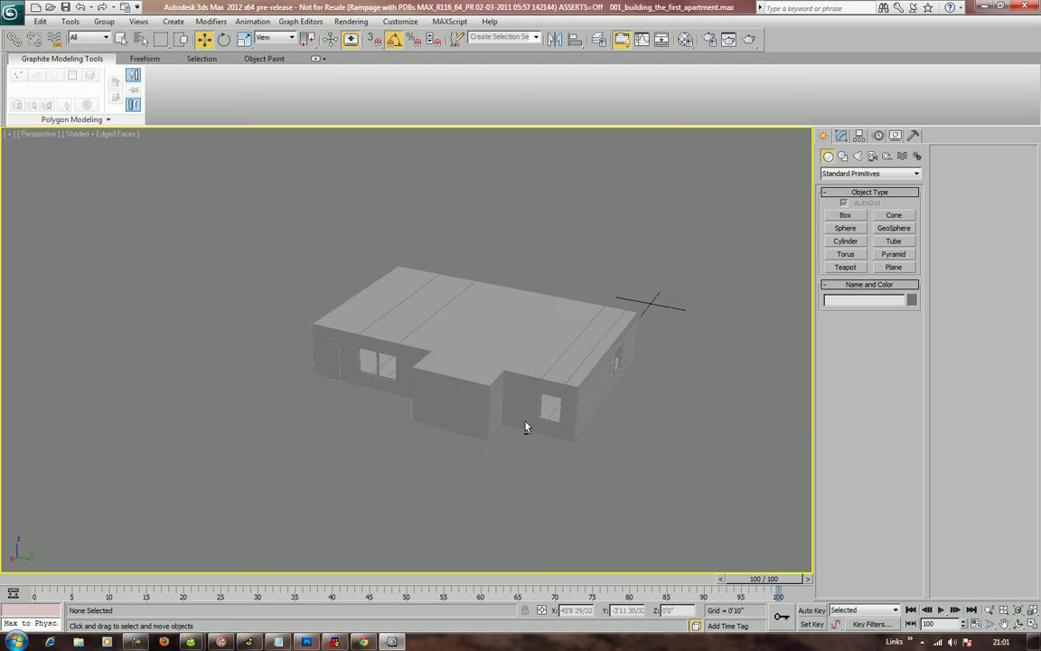
Draw a cylinder about 4 inches in radius and 5/8 inch high on the face of the small wall box
scroll(526, 427, "up", 5)
left_click(489, 376)
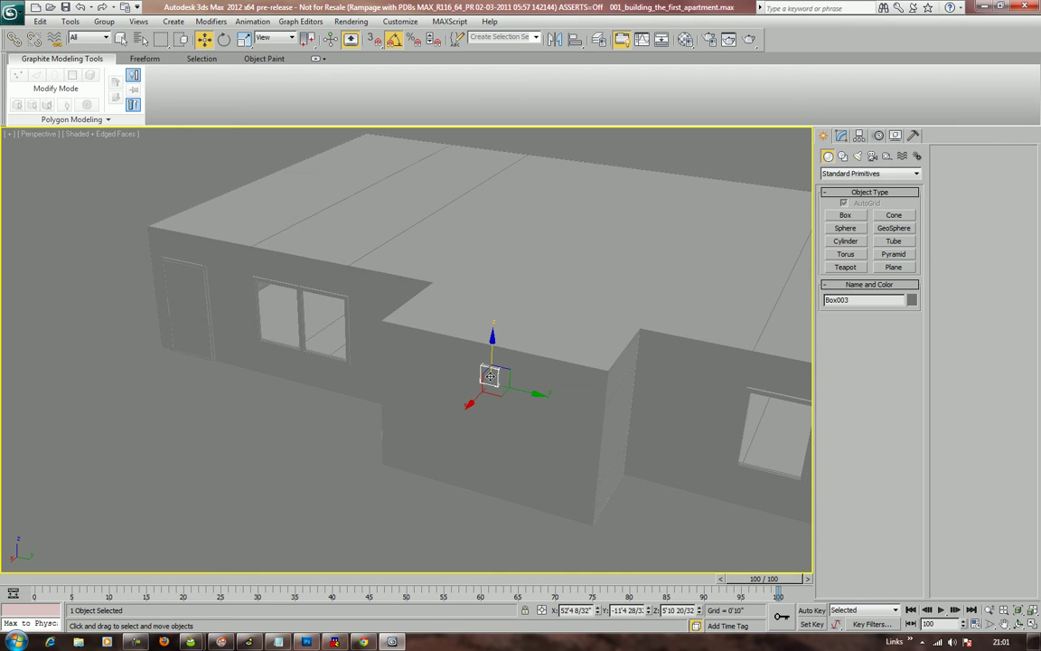
scroll(489, 376, "up", 3)
middle_click_drag(539, 404, 464, 389)
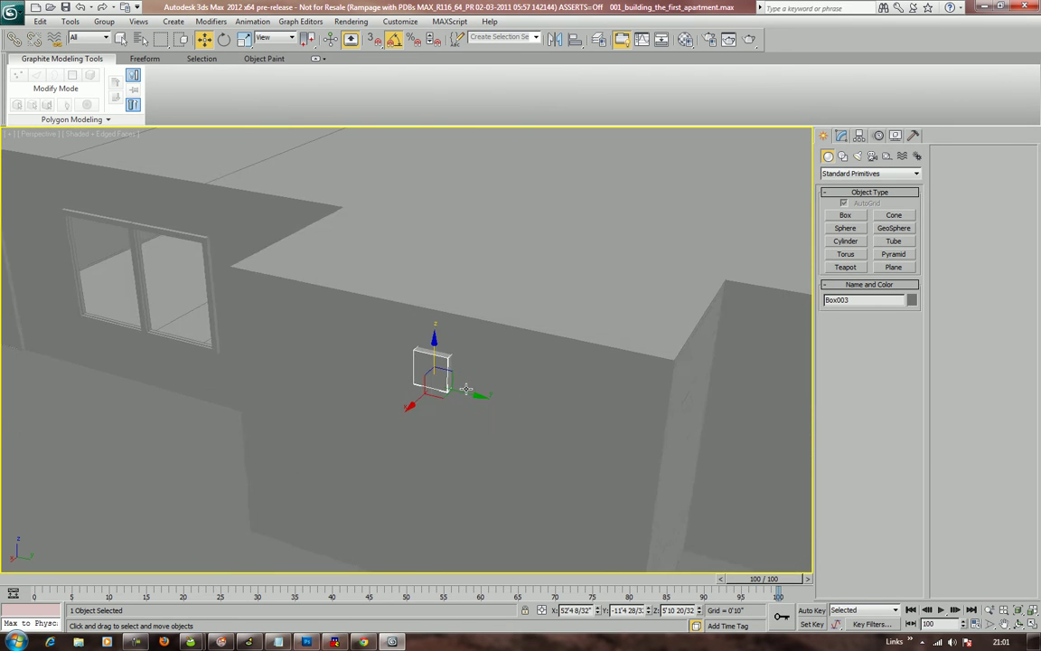
scroll(465, 389, "up", 4)
middle_click_drag(518, 425, 481, 345)
middle_click_drag(693, 230, 488, 304)
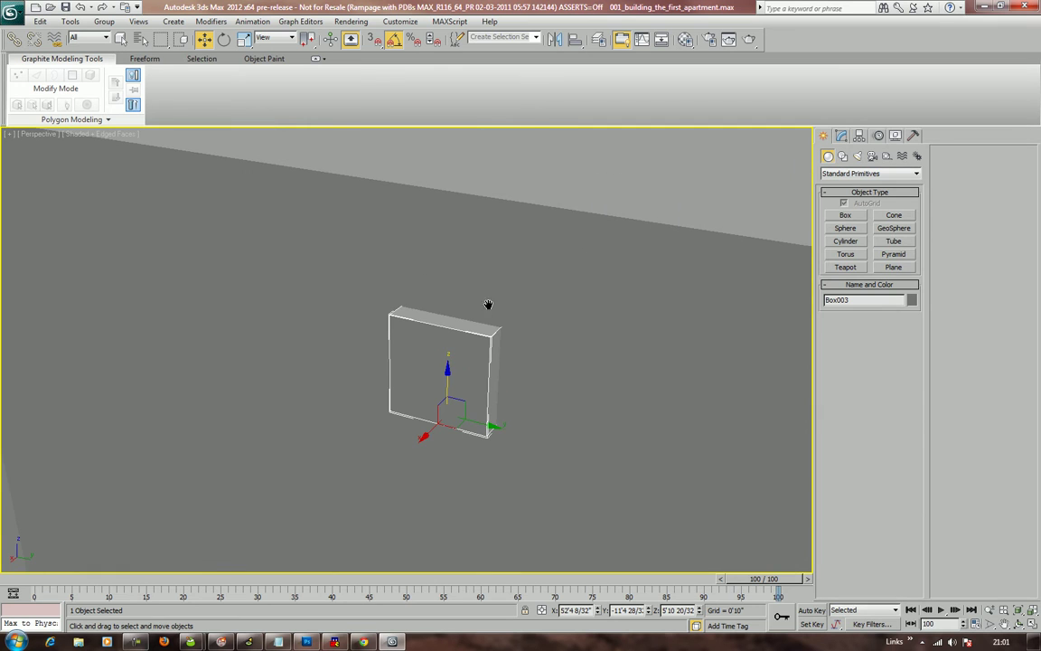
left_click(844, 242)
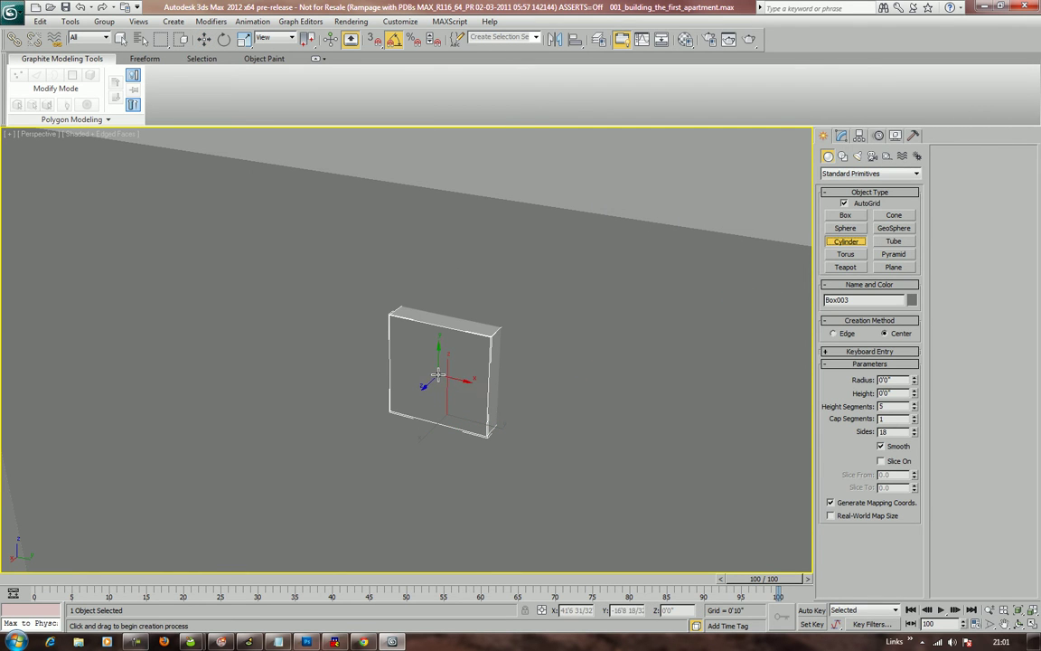
left_click_drag(436, 373, 442, 417)
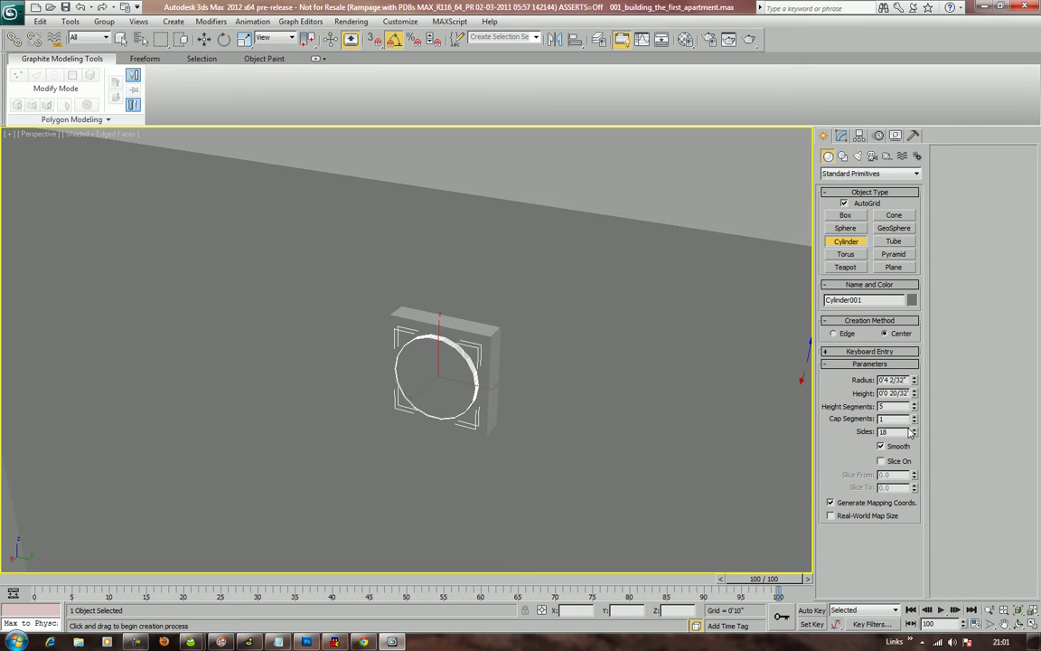
Reduce the cylinder's height segments to 1, convert it to an Editable Poly and deselect it
left_click_drag(915, 411, 913, 426)
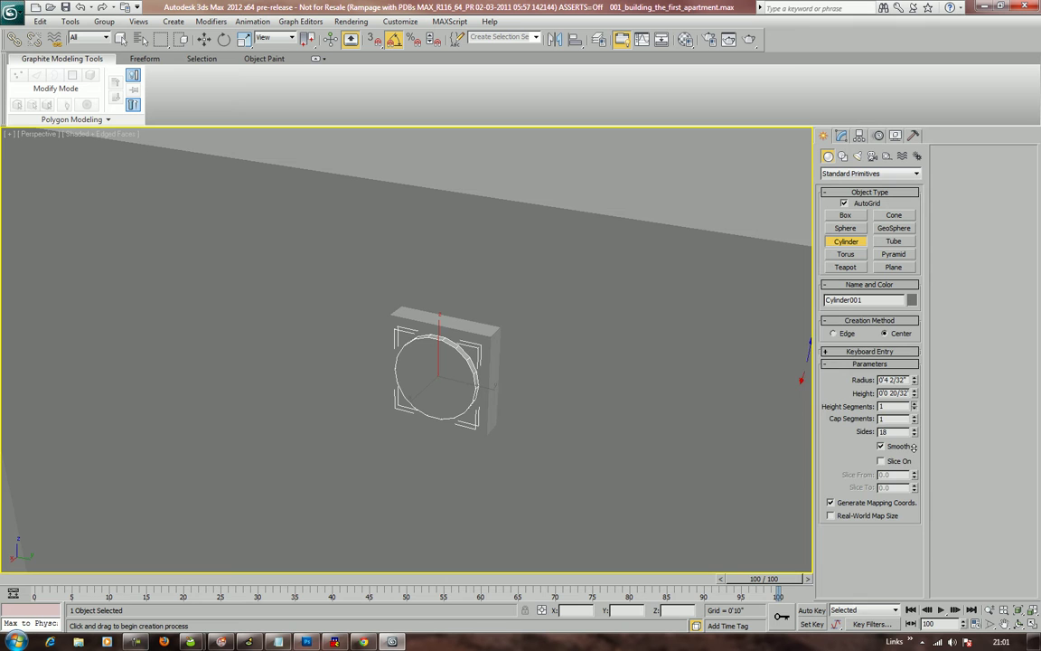
key("w")
right_click(454, 387)
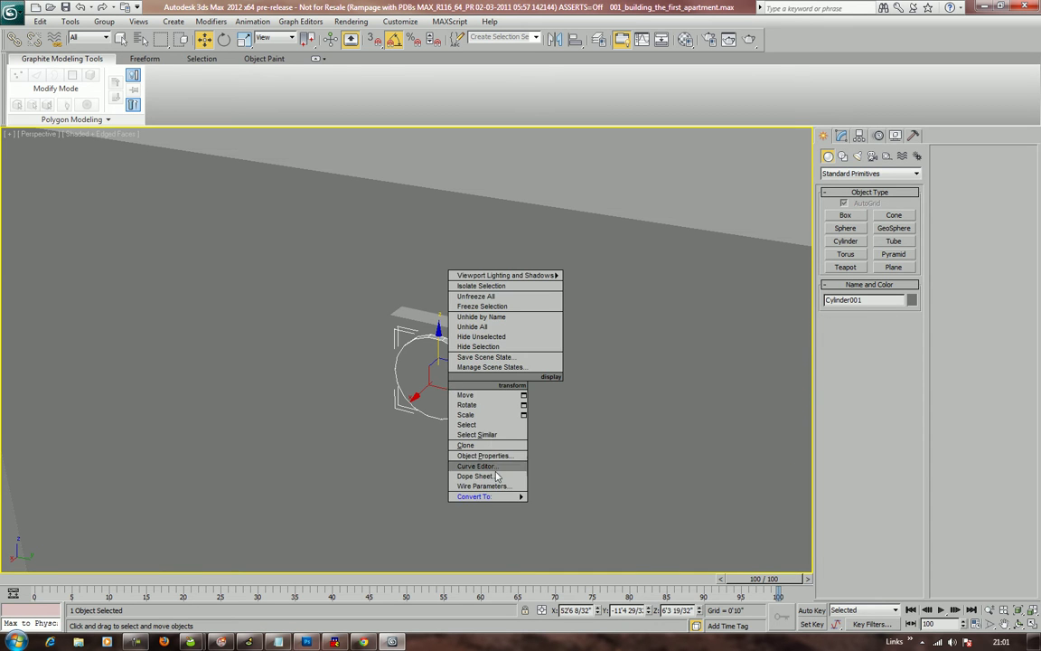
mouse_move(488, 494)
left_click(565, 501)
scroll(411, 352, "down", 6)
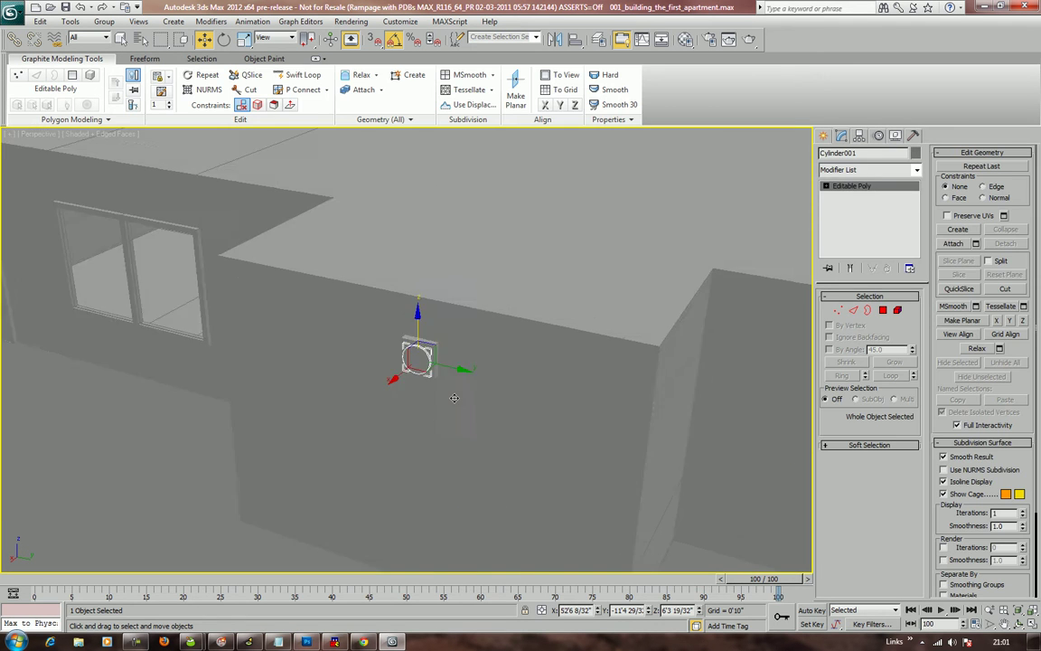
key("Delete")
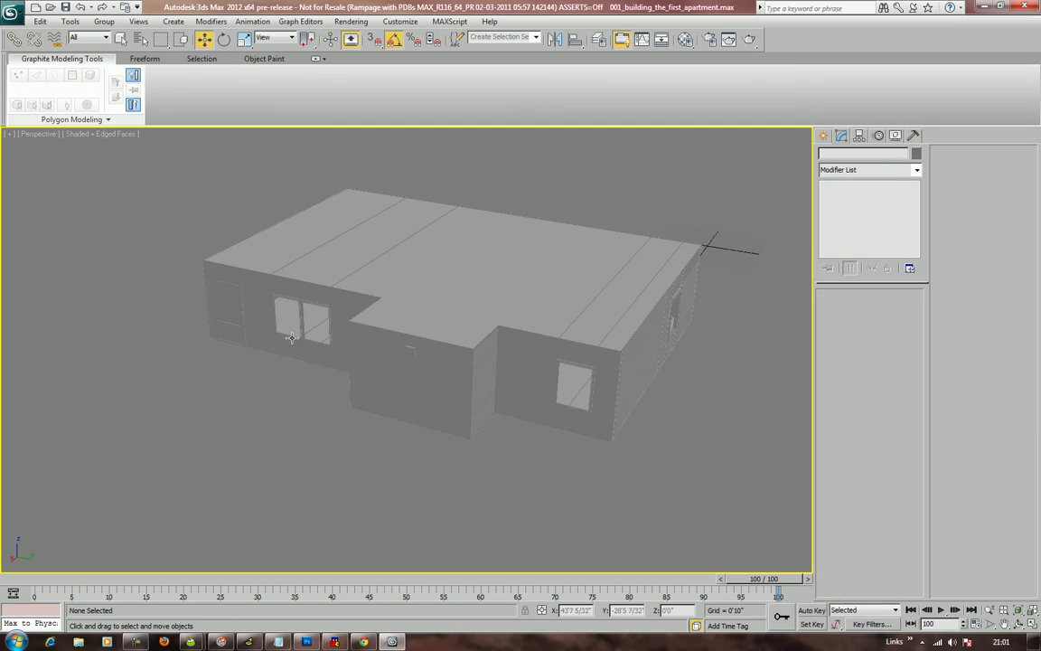
Examine the building's front facade and the frame of the double window up close
mouse_move(292, 338)
middle_mouse_down("alt")
mouse_move(366, 341)
mouse_move(303, 357)
middle_mouse_up("alt")
scroll(531, 324, "down", 2)
middle_click_drag(531, 323, 499, 368)
scroll(499, 368, "up", 2)
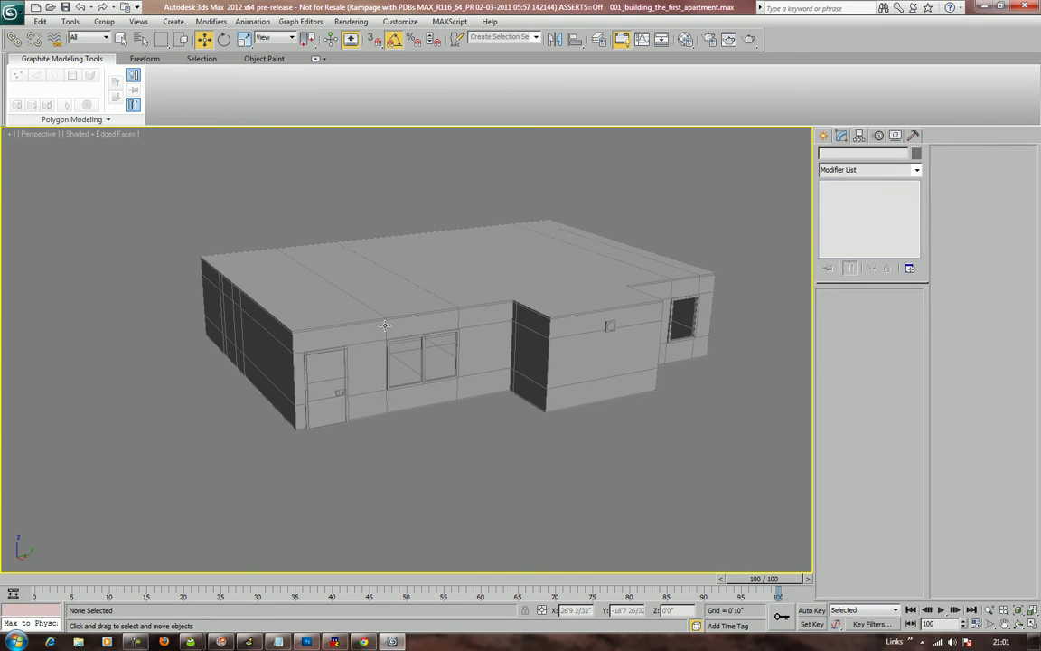
middle_click_drag(385, 325, 411, 328, "alt")
middle_click_drag(477, 366, 468, 330)
scroll(468, 329, "up", 3)
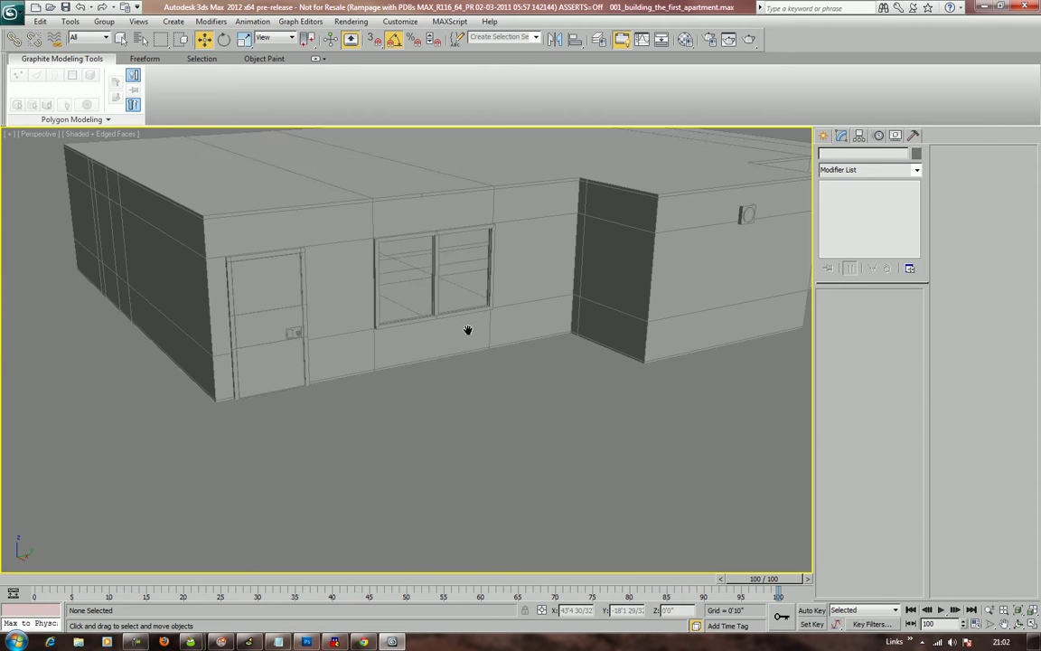
scroll(469, 333, "up", 4)
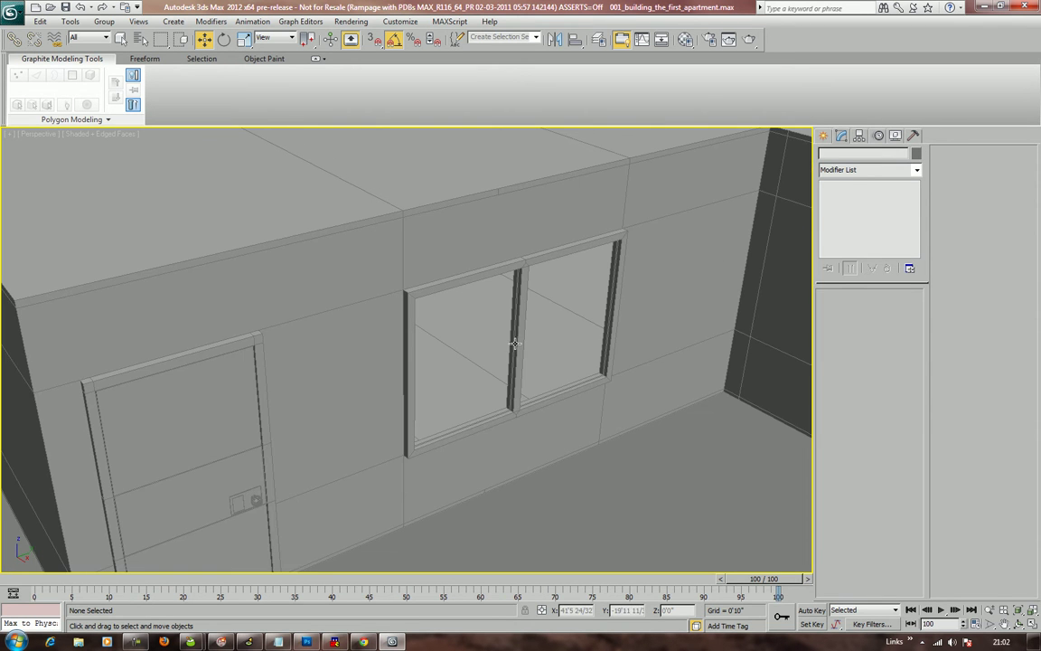
scroll(528, 343, "up", 3)
middle_click_drag(609, 344, 528, 339, "alt")
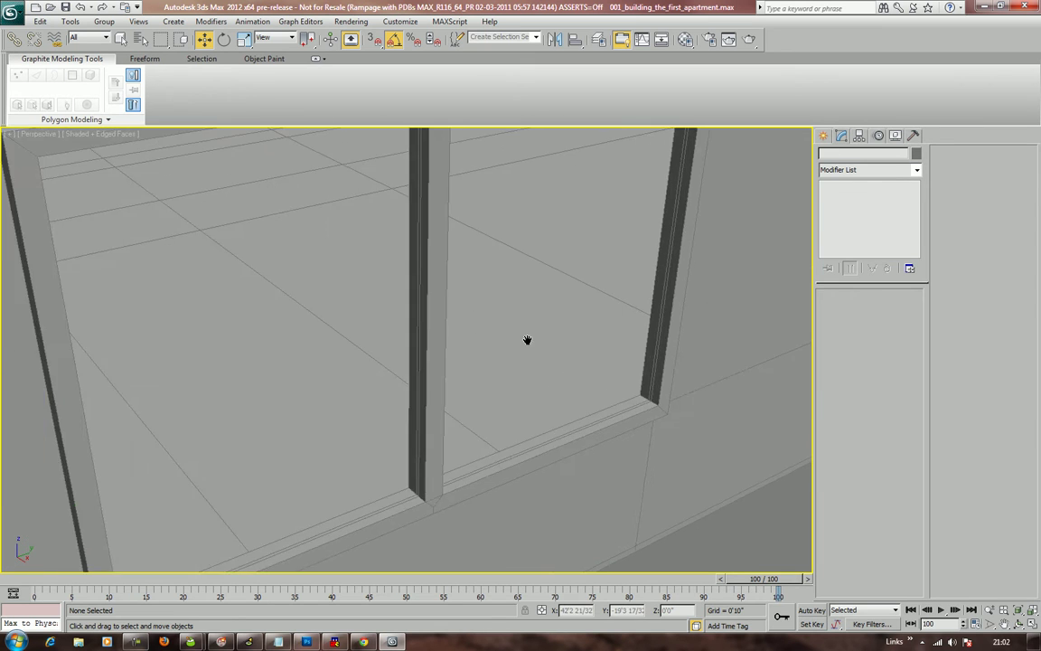
scroll(528, 339, "down", 3)
left_click(824, 137)
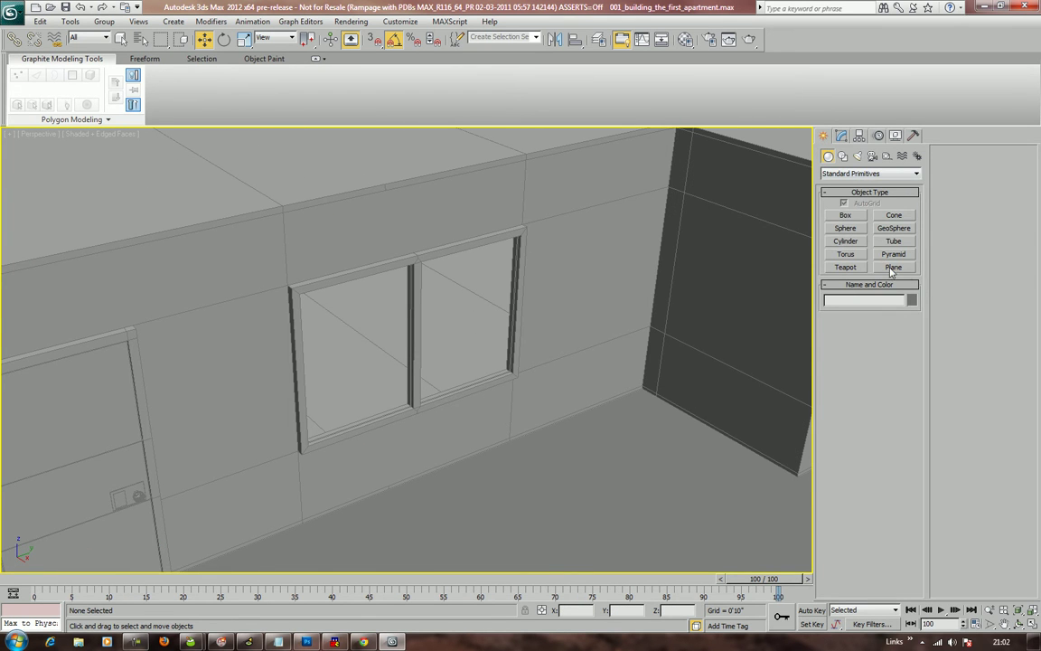
left_click(890, 270)
middle_click_drag(667, 422, 646, 365)
middle_click_drag(526, 164, 547, 244)
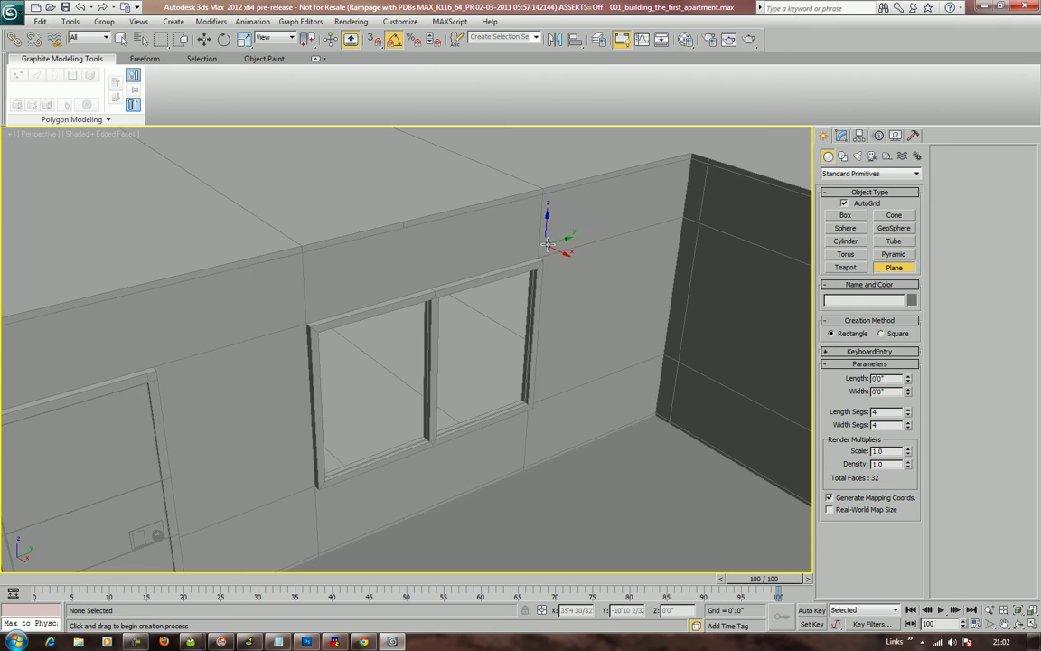
left_click_drag(557, 242, 334, 502)
key("w")
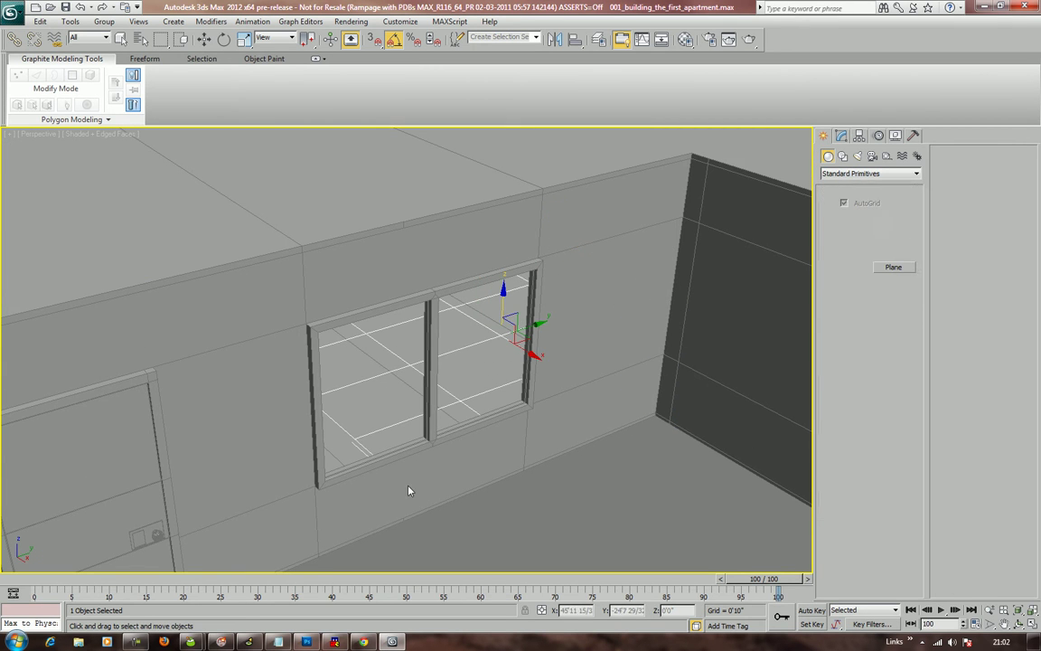
left_click(468, 477)
middle_click_drag(467, 468, 467, 402, "alt")
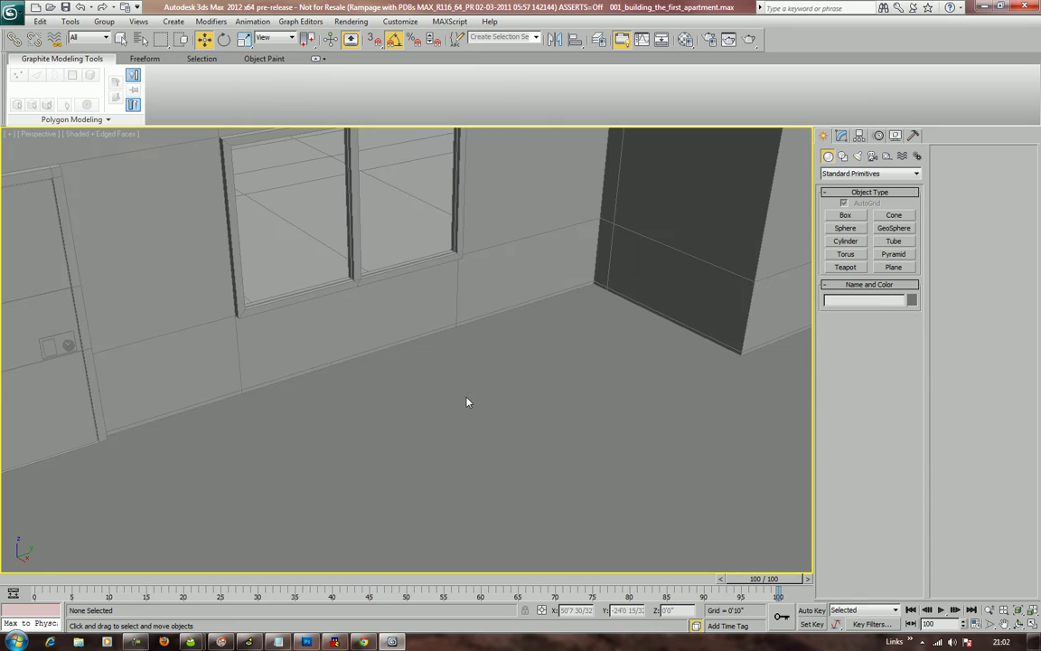
Draw a plane on the ground in front of the double window and rotate it 90 degrees to stand upright
left_click(893, 268)
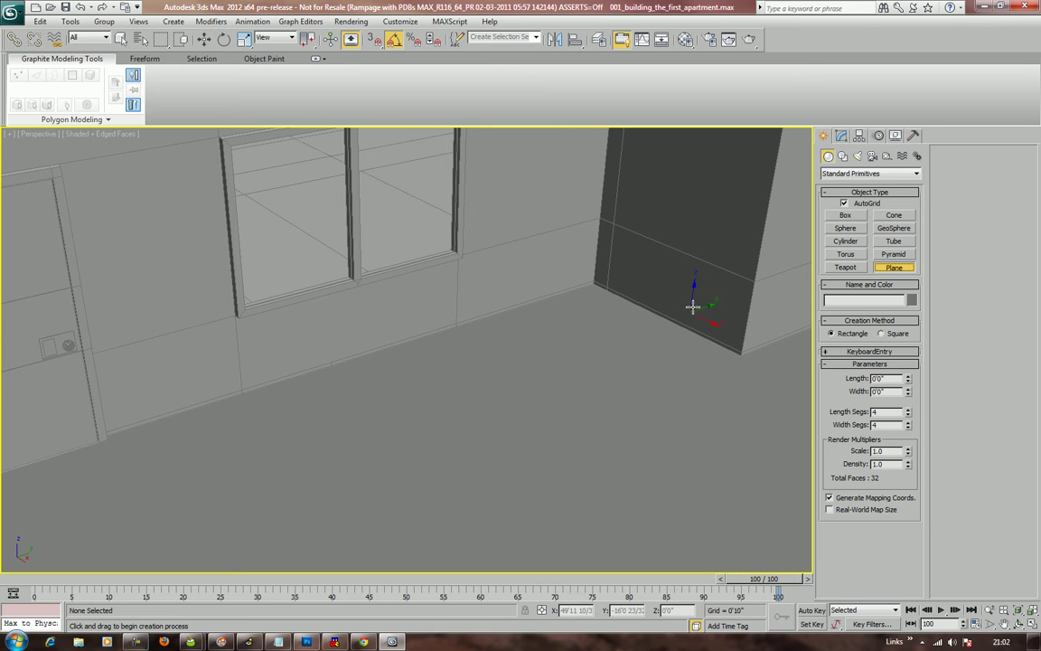
left_click_drag(493, 345, 367, 571)
key("w")
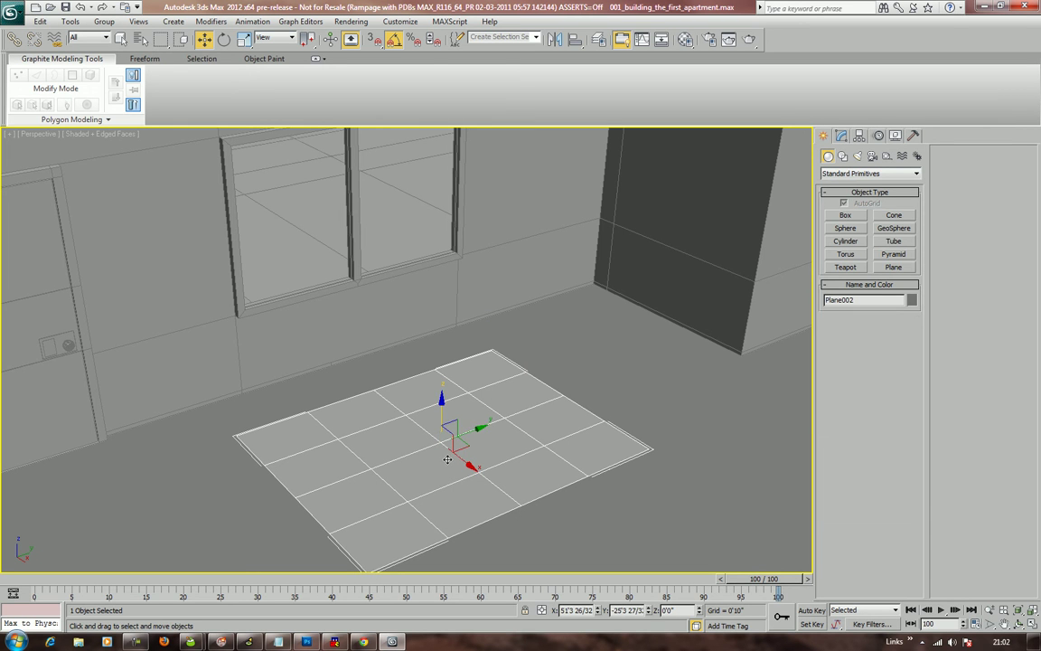
key("e")
left_click_drag(445, 404, 470, 480)
key("w")
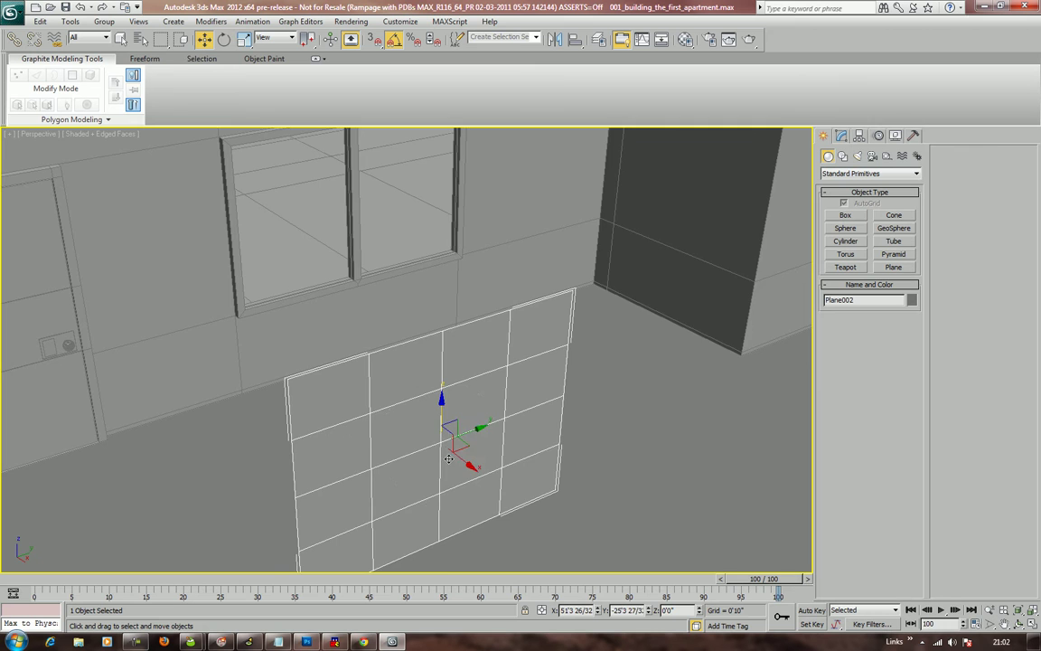
Move the upright plane into the double window's opening so it fills both panes
middle_click_drag(470, 482, 470, 439, "alt")
left_click_drag(456, 434, 269, 222)
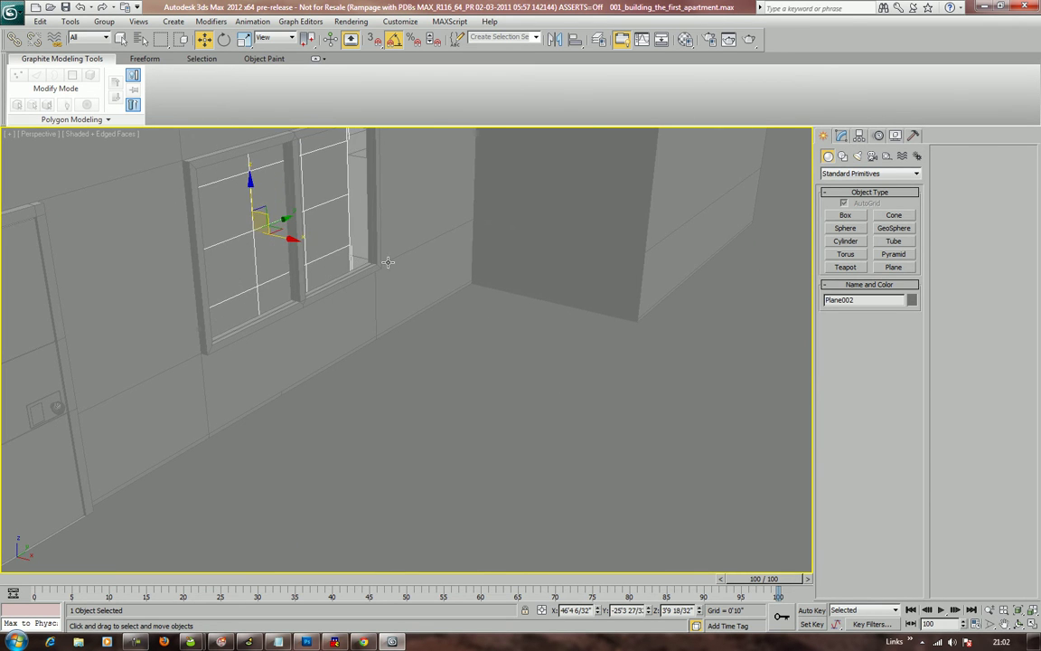
middle_click_drag(269, 221, 289, 420, "alt")
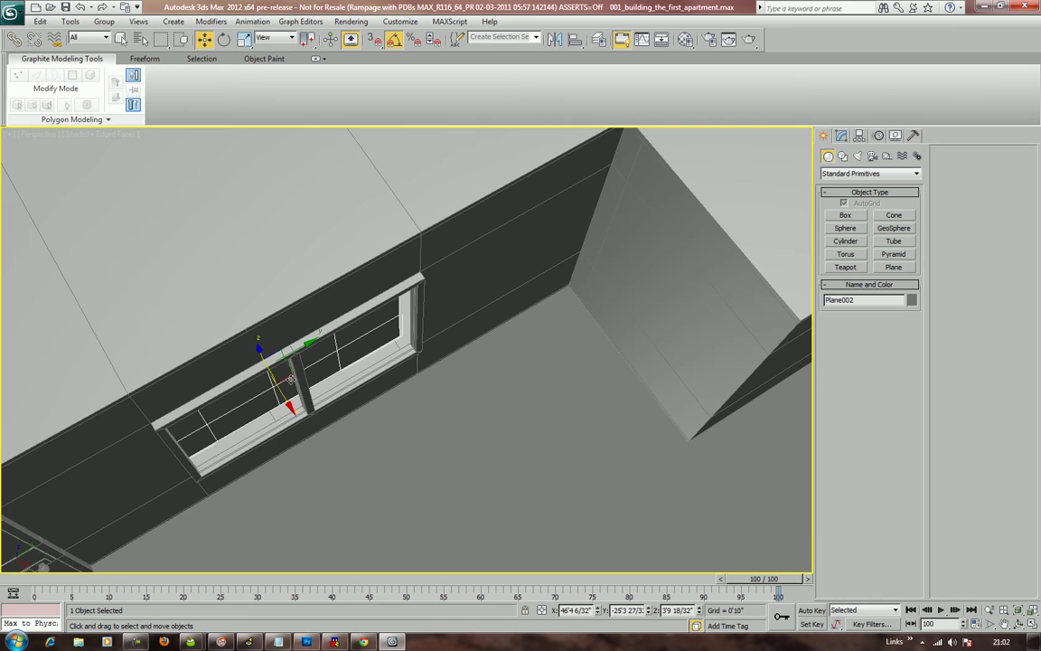
middle_click_drag(291, 371, 253, 303, "alt")
scroll(253, 303, "down", 8)
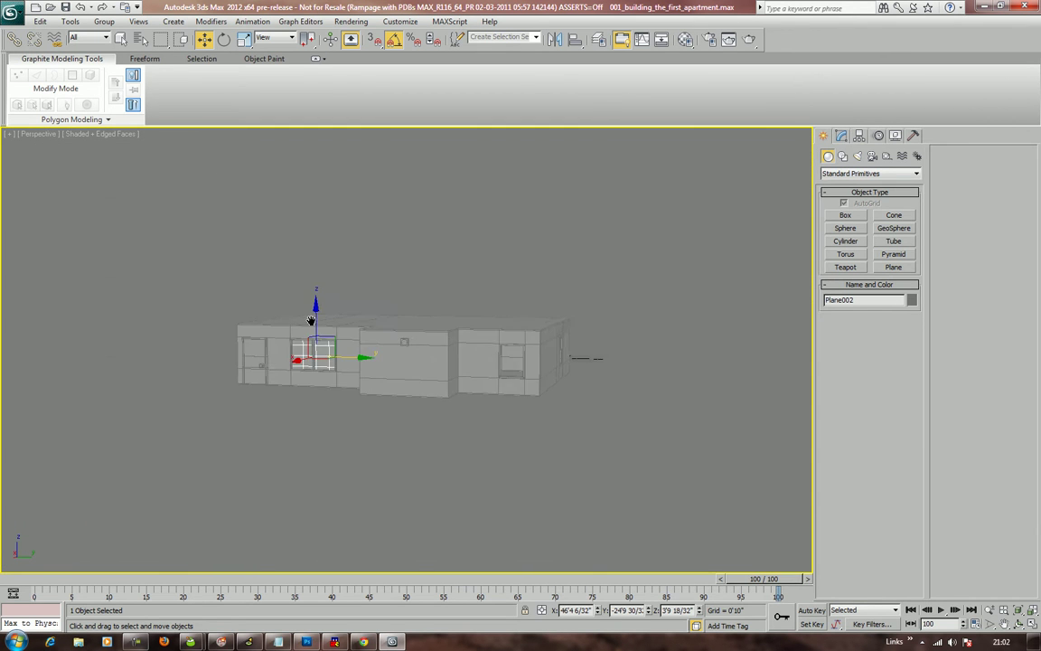
Copy the window plane sideways along the facade into the single front window
middle_click_drag(311, 321, 336, 347, "alt")
scroll(336, 347, "up", 3)
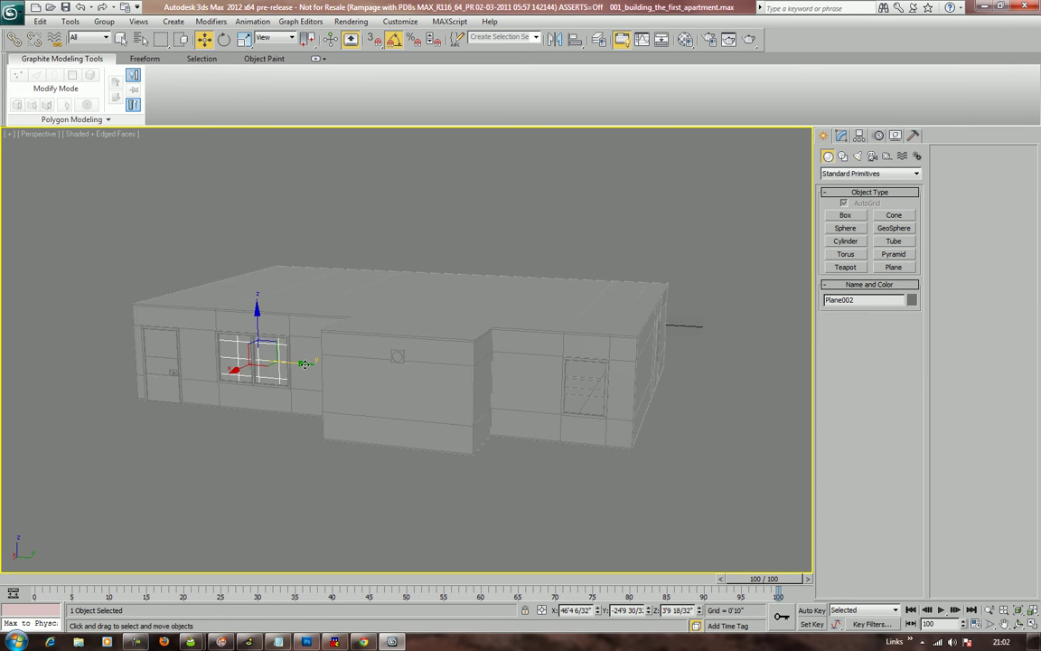
mouse_move(304, 363)
left_mouse_down("shift")
mouse_move(472, 362)
mouse_move(600, 397)
mouse_move(634, 391)
left_mouse_up("shift")
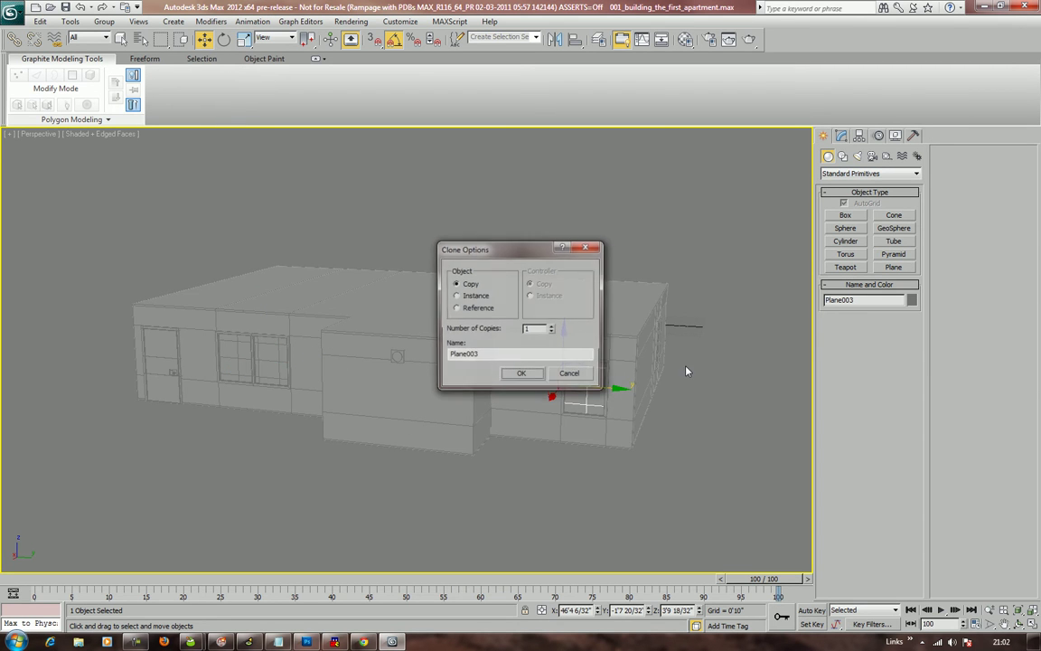
key("Return")
Make a copy of the single front window's plane rotated 90 degrees about the vertical axis
middle_click_drag(686, 370, 627, 407, "alt")
key("e")
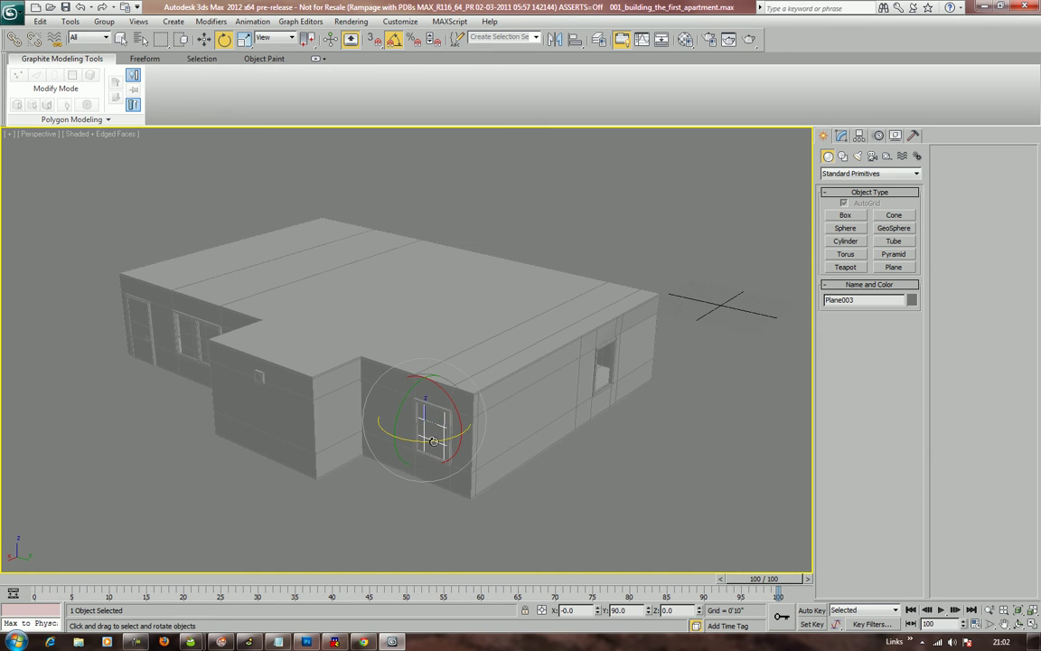
left_click_drag(434, 441, 489, 426, "shift")
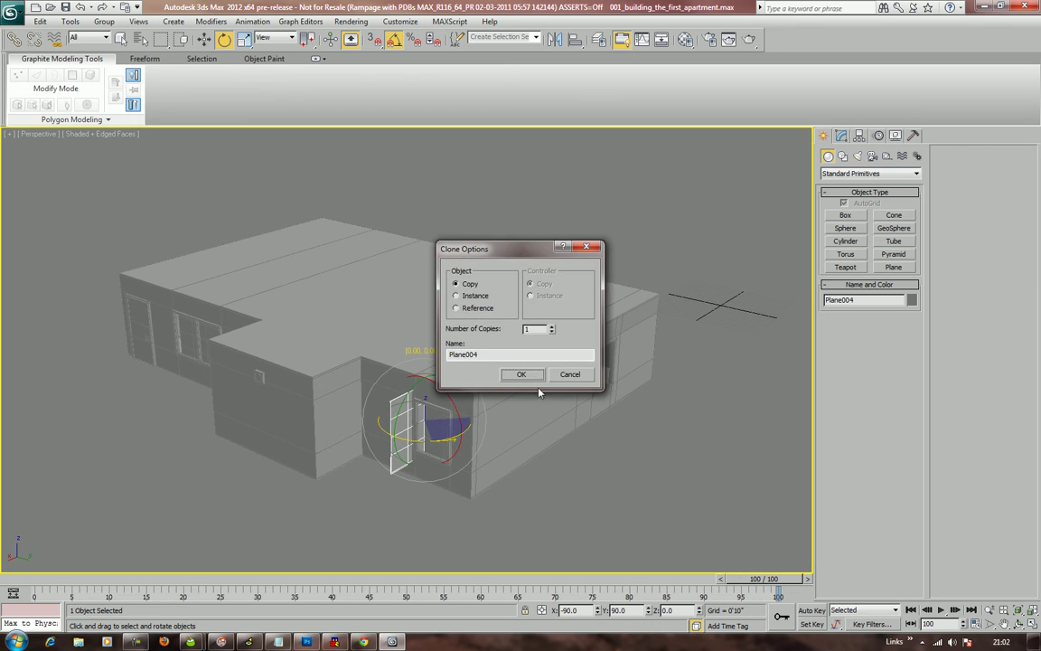
key("Return")
Copy the rotated plane into the side wall's window and delete the intermediate plane left at the front window
middle_click_drag(497, 371, 516, 391, "alt")
key("w")
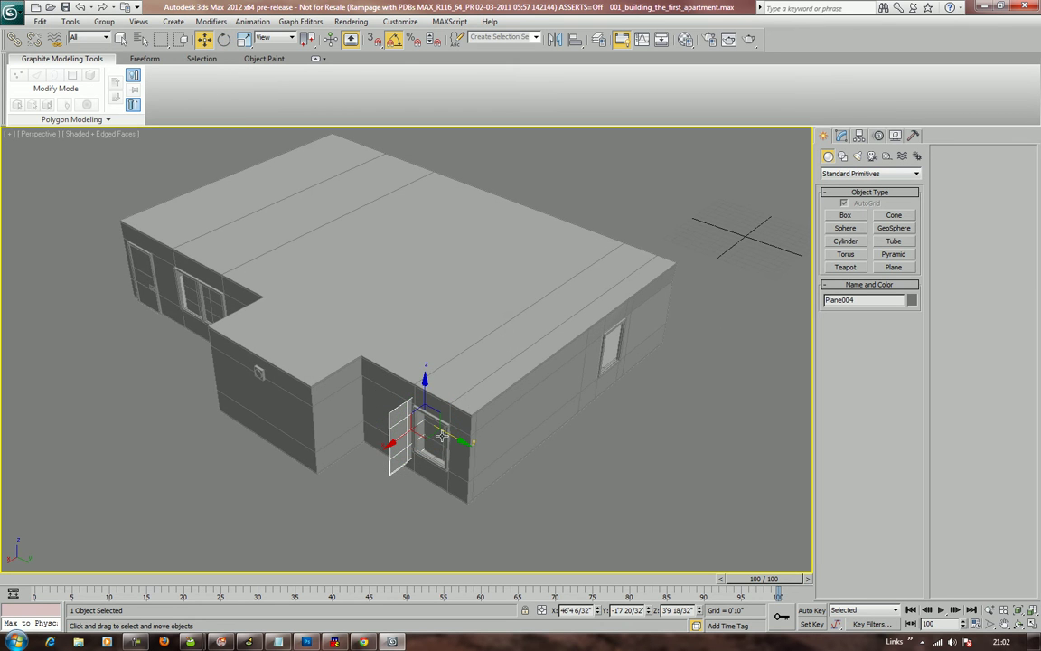
mouse_move(426, 435)
left_mouse_down("shift")
mouse_move(525, 402)
mouse_move(604, 356)
left_mouse_up("shift")
left_click(470, 343)
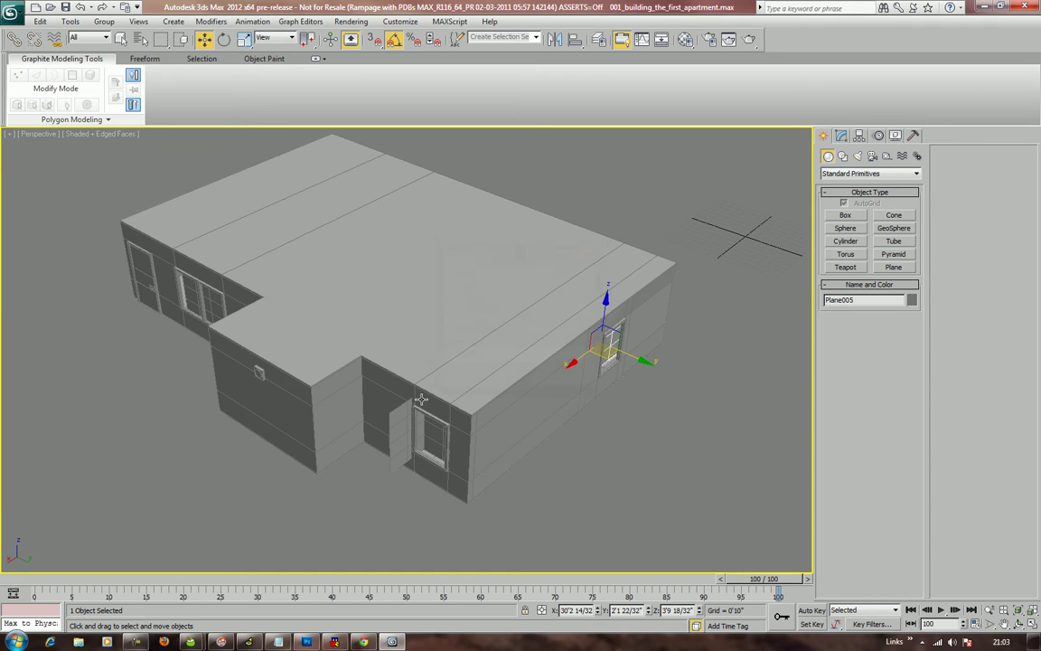
left_click(397, 425)
key("Delete")
Shift the single front window's plane sideways along the facade so it covers the gap in the opening
mouse_move(495, 387)
middle_mouse_down("alt")
mouse_move(427, 367)
mouse_move(395, 387)
mouse_move(486, 363)
mouse_move(453, 369)
mouse_move(520, 379)
mouse_move(539, 371)
mouse_move(516, 379)
mouse_move(537, 386)
mouse_move(546, 366)
mouse_move(462, 384)
middle_mouse_up("alt")
key("F4")
scroll(463, 383, "up", 3)
middle_click_drag(607, 335, 443, 379)
scroll(443, 378, "up", 3)
left_click(501, 287)
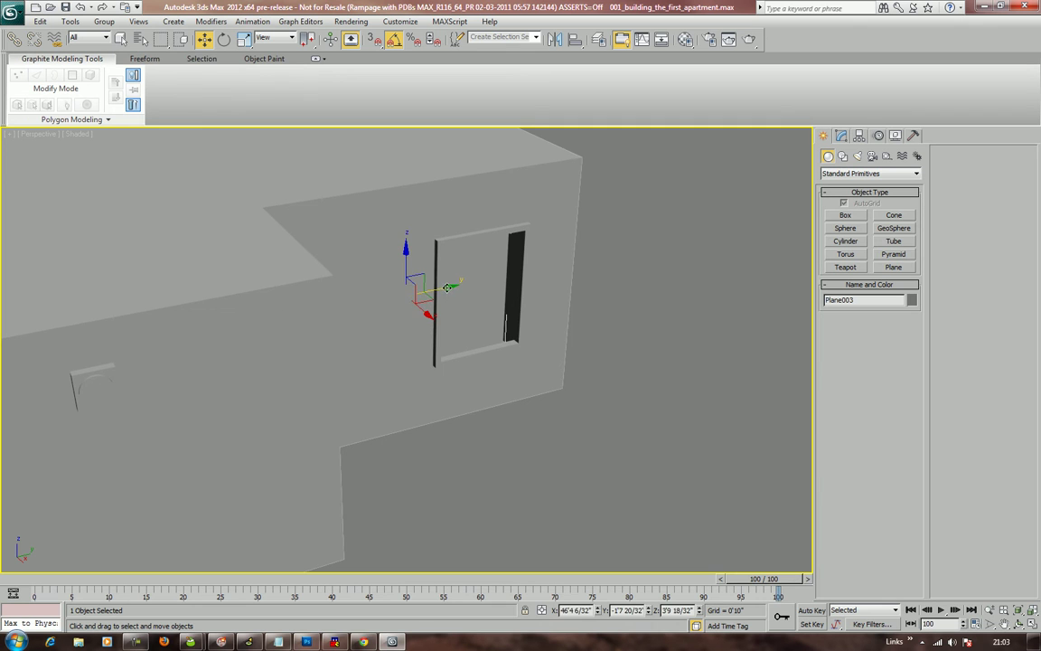
middle_click_drag(588, 295, 486, 298, "alt")
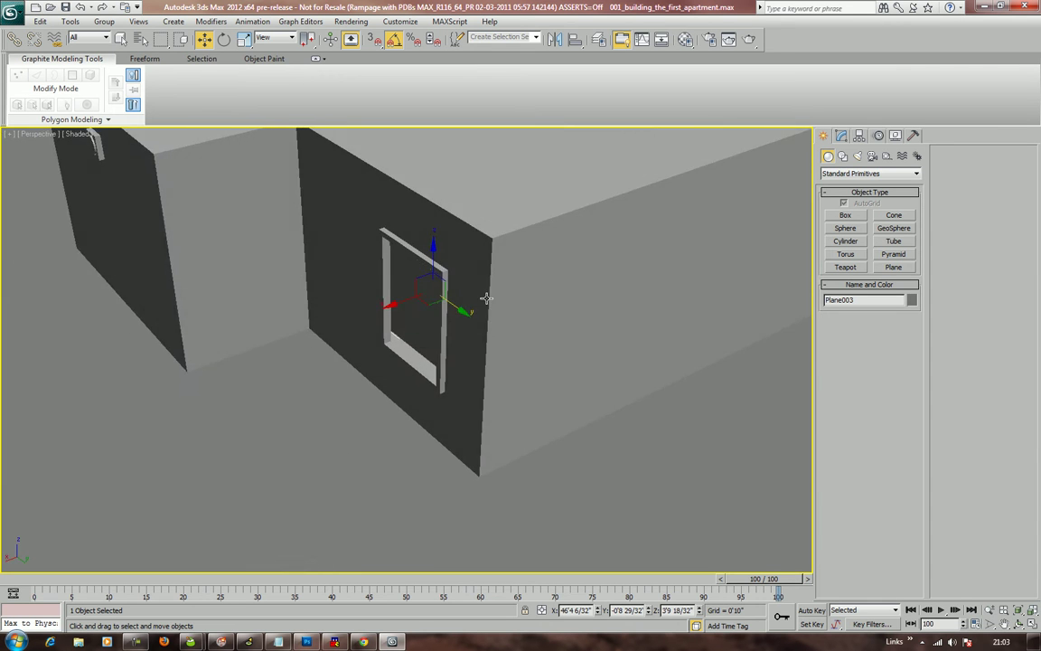
scroll(487, 298, "down", 6)
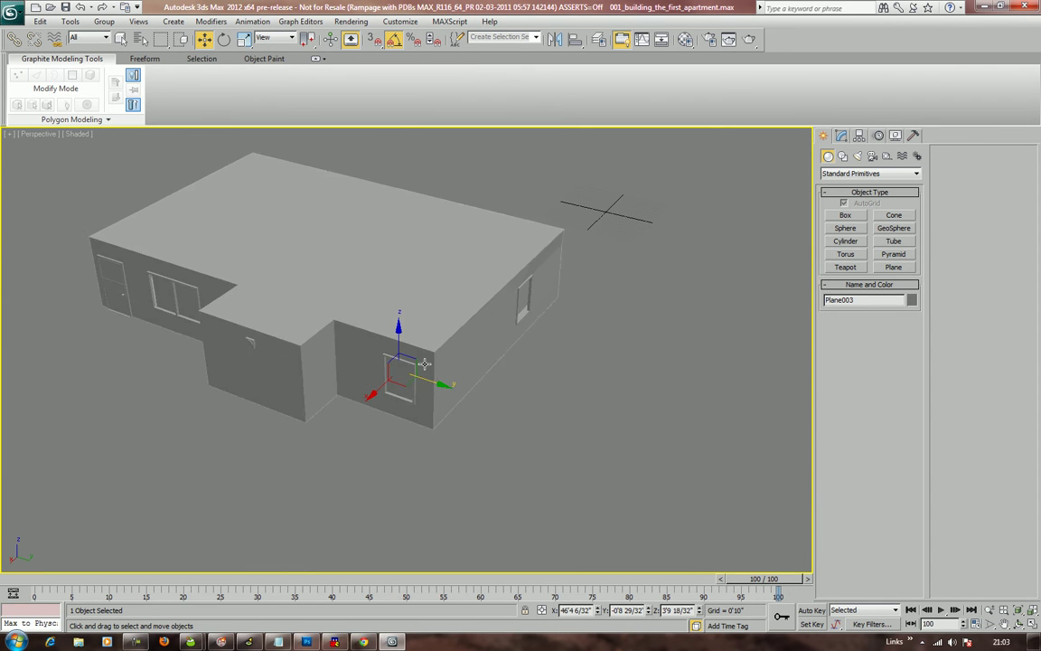
key("F4")
Open the building mesh for polygon editing and select the two thin roof-edge polygons above the double window
mouse_move(424, 364)
middle_mouse_down("alt")
mouse_move(365, 344)
mouse_move(302, 407)
mouse_move(423, 344)
mouse_move(427, 356)
mouse_move(361, 391)
mouse_move(319, 396)
mouse_move(342, 395)
mouse_move(312, 413)
mouse_move(353, 419)
mouse_move(416, 372)
middle_mouse_up("alt")
scroll(342, 395, "down", 3)
scroll(367, 398, "up", 6)
middle_click_drag(521, 320, 489, 326)
left_click(527, 311)
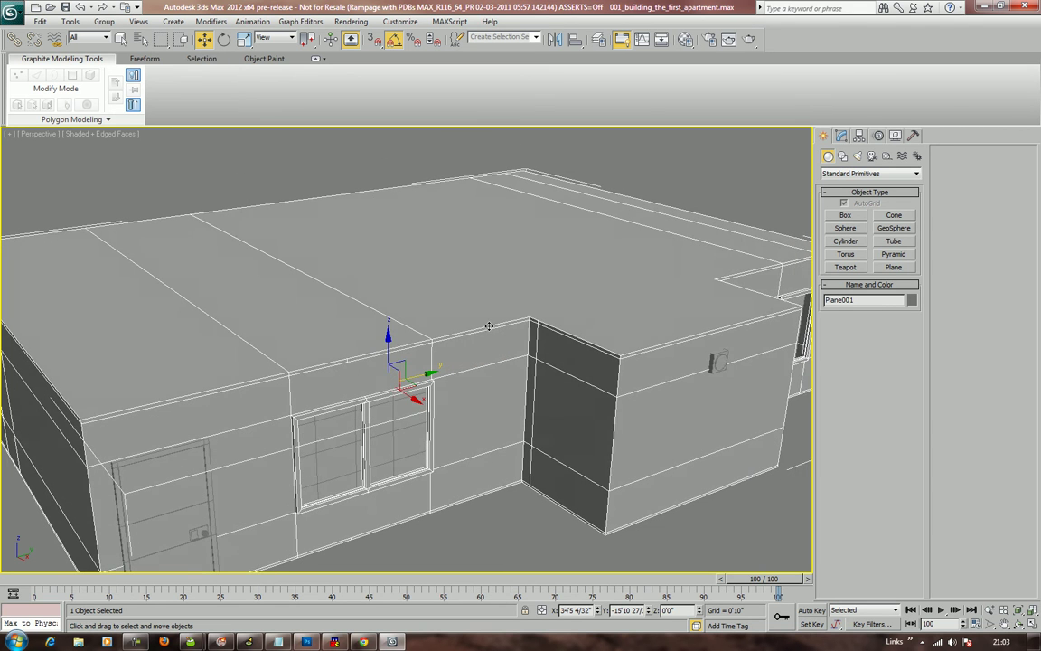
left_click(841, 140)
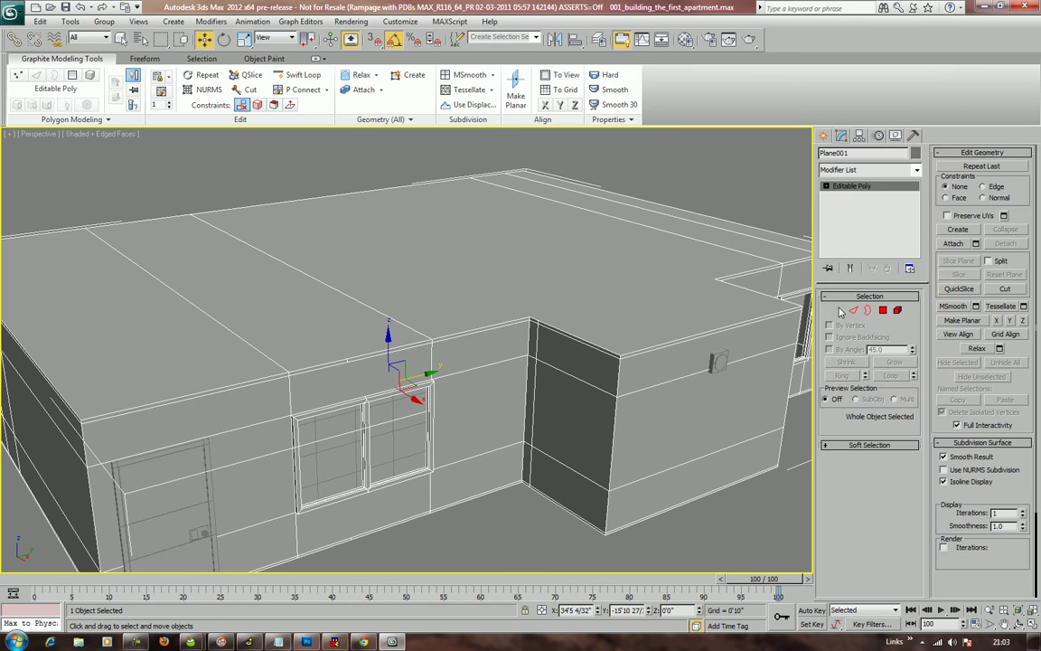
left_click(884, 310)
middle_click_drag(388, 438, 467, 348)
left_click(442, 555)
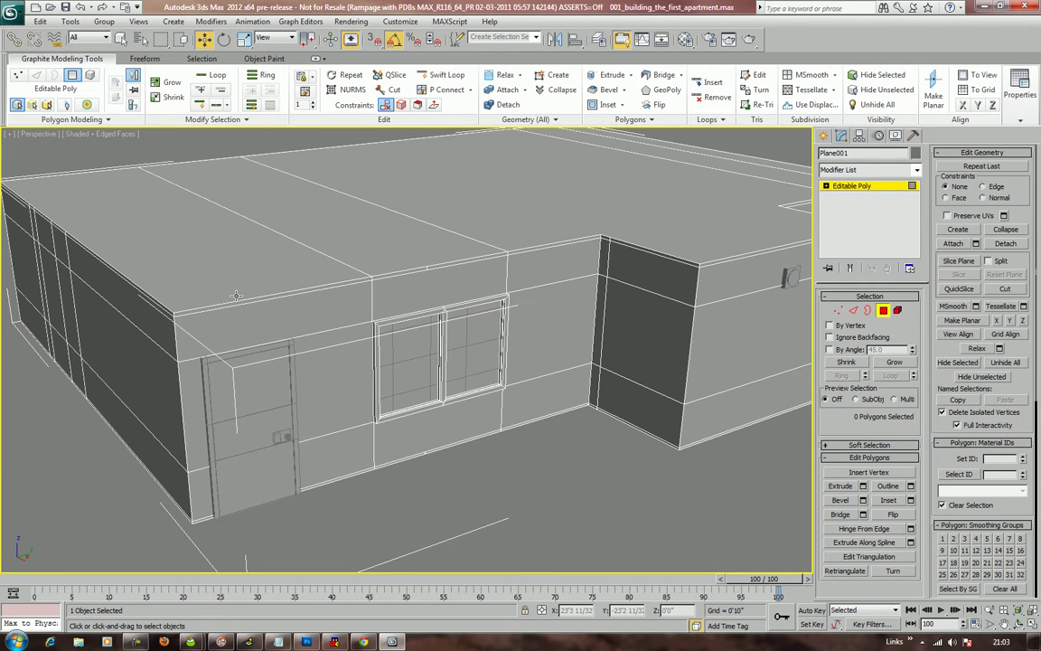
left_click(236, 304)
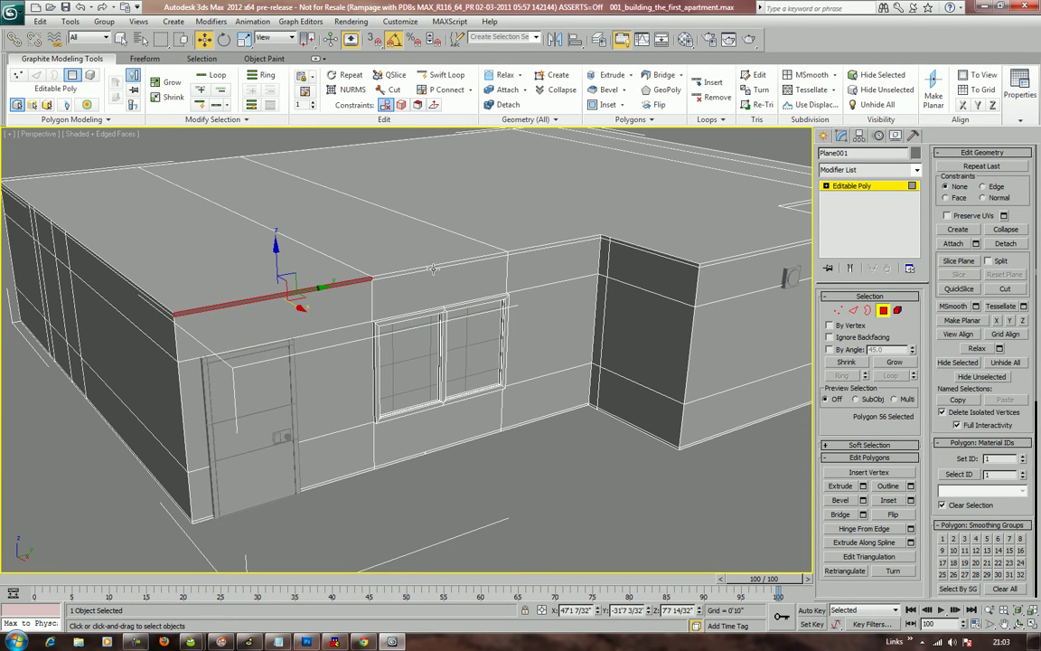
left_click(529, 250)
key("Delete")
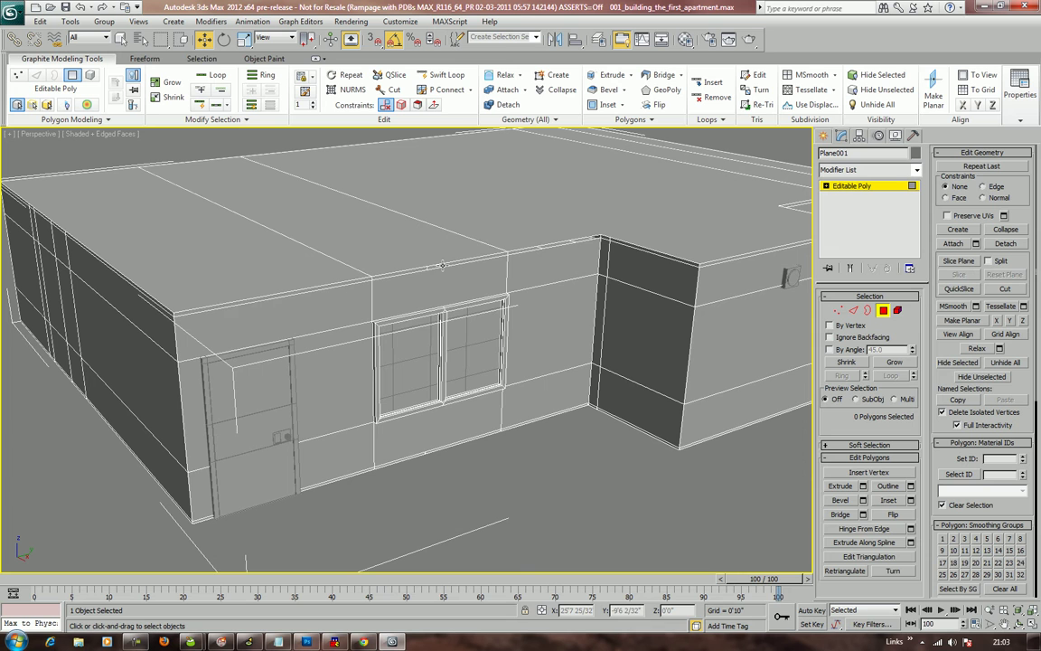
left_click(440, 266)
left_click(398, 276, "ctrl")
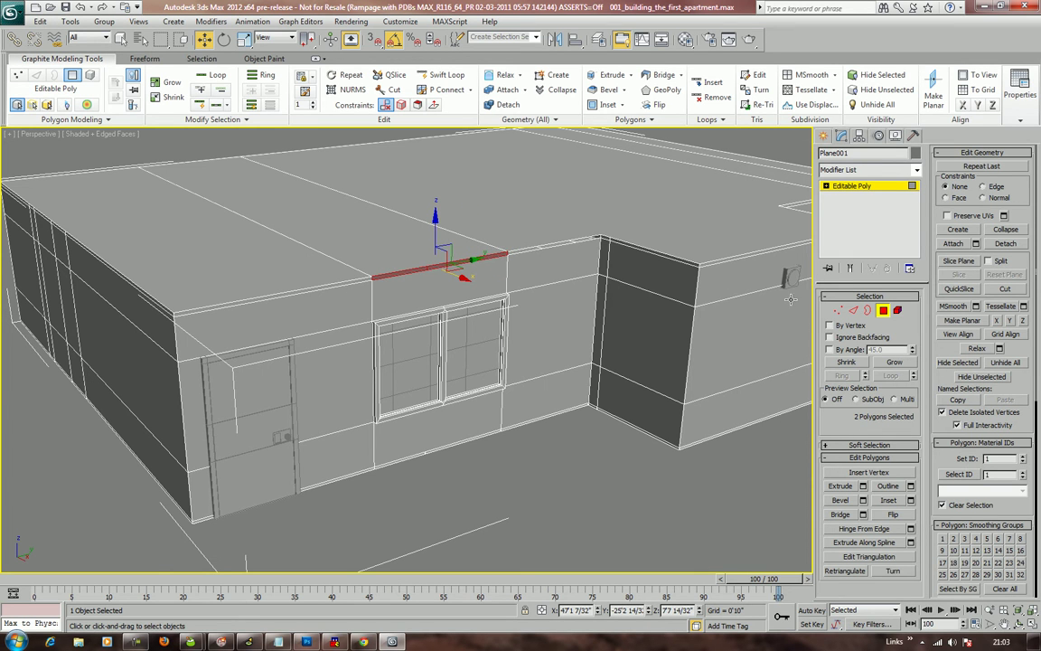
Remove the extra vertices midway along the roof edge above the double window
left_click(836, 311)
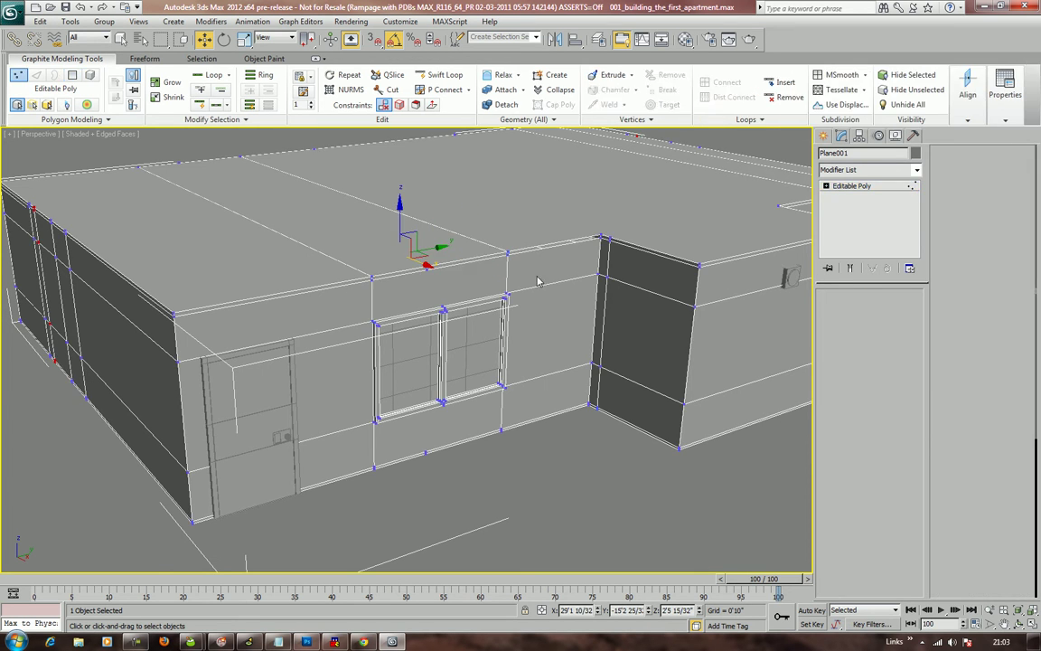
left_click(469, 290)
middle_click_drag(469, 290, 435, 295, "alt")
left_click_drag(406, 276, 404, 275)
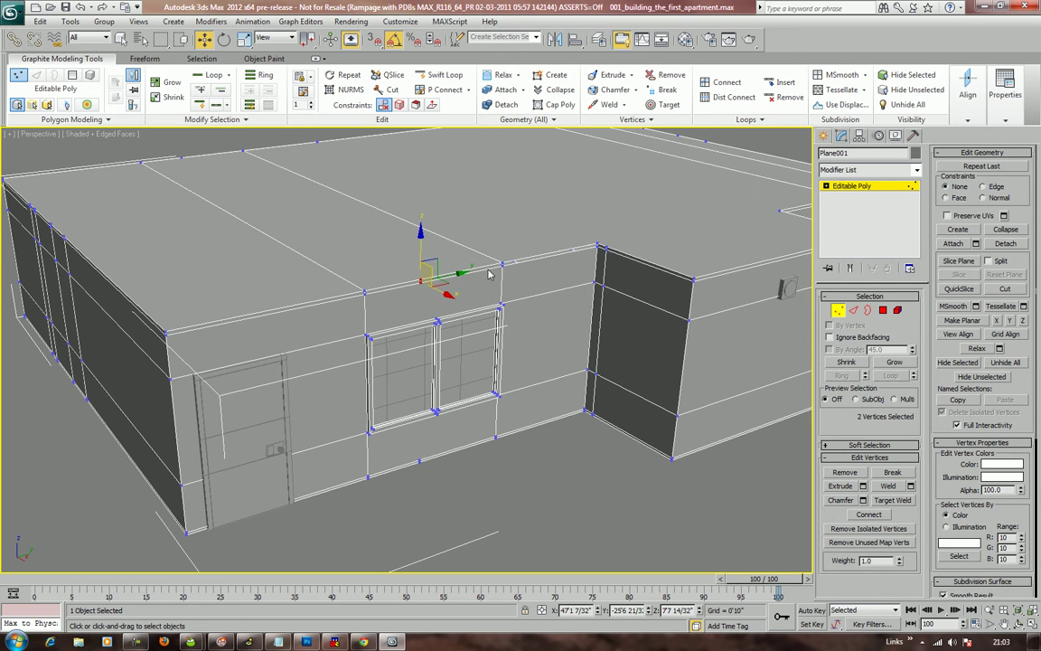
left_click(723, 266)
key("ctrl+z")
left_click(437, 292)
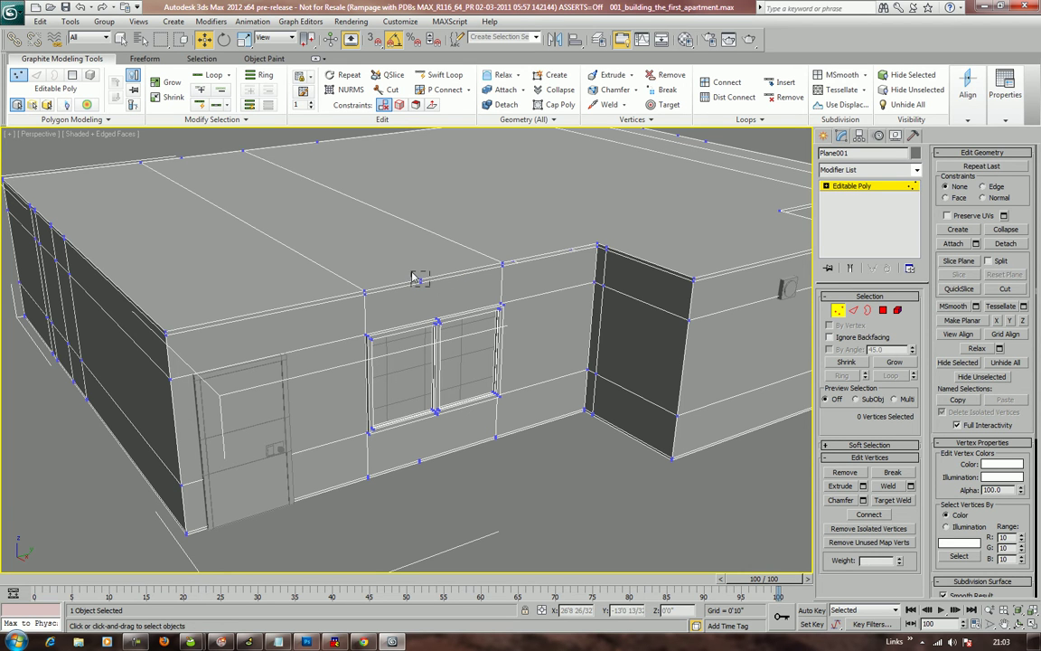
left_click_drag(412, 273, 411, 271)
key("BackSpace")
scroll(522, 281, "up", 6)
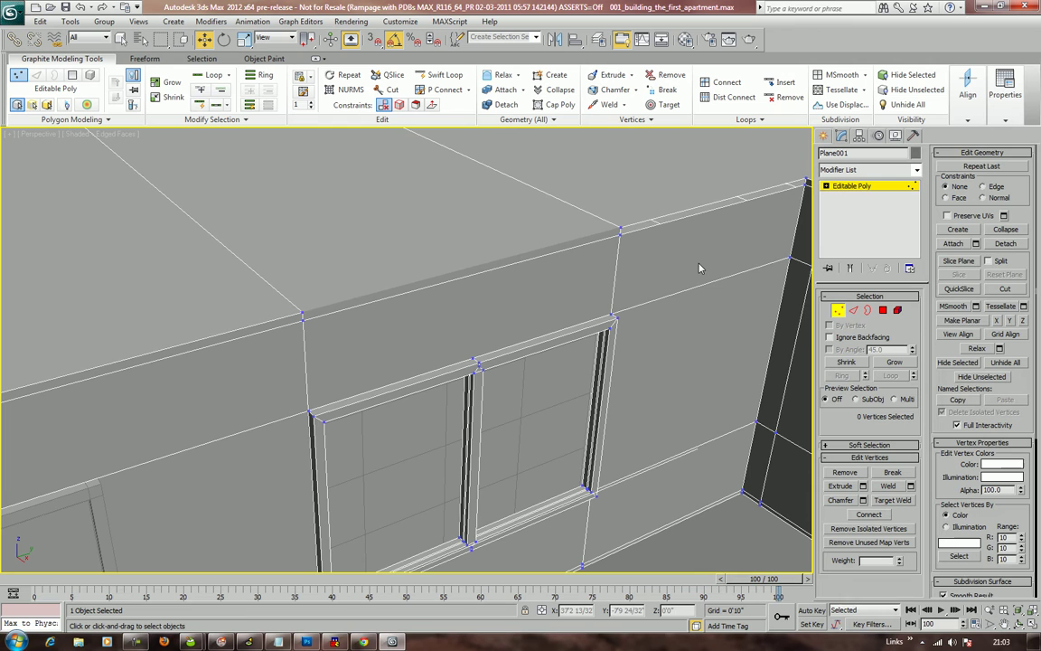
Cut an edge between the roof corners above the double window to separate the thin edge strip from the roof polygon
left_click(883, 310)
left_click(489, 270)
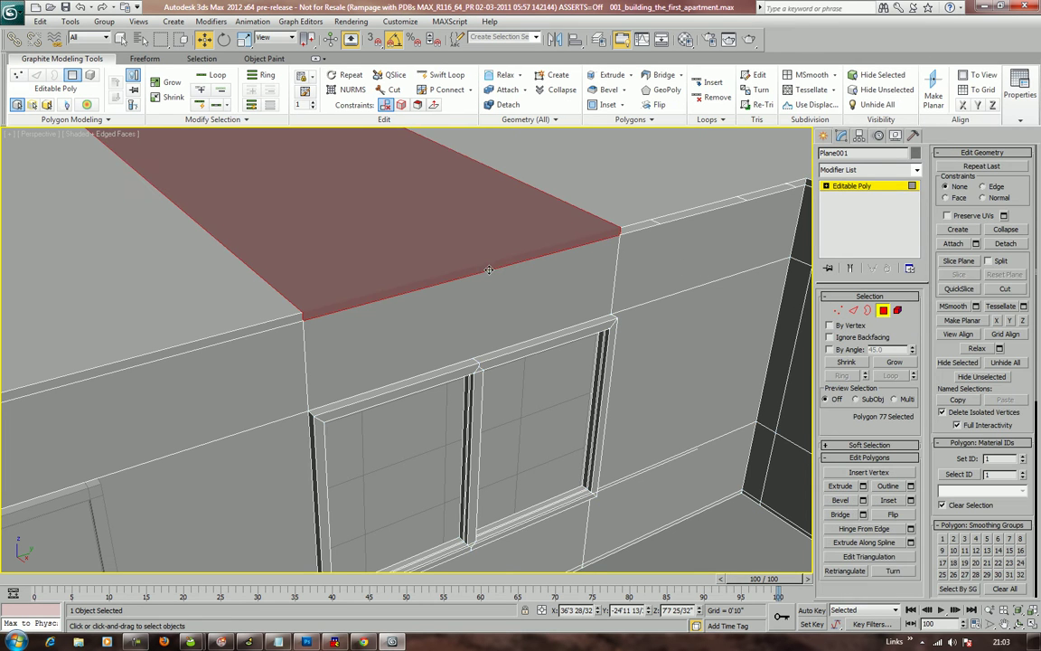
left_click(1005, 289)
left_click(621, 228)
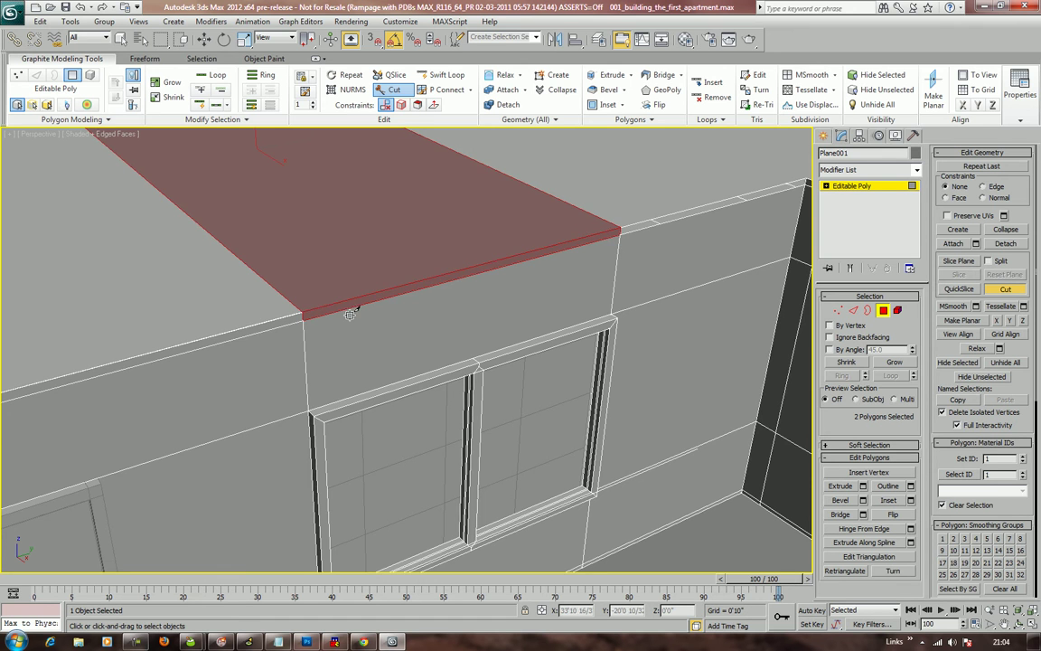
scroll(350, 316, "up", 4)
middle_click_drag(349, 316, 357, 315)
key("shift+z")
key("shift+z")
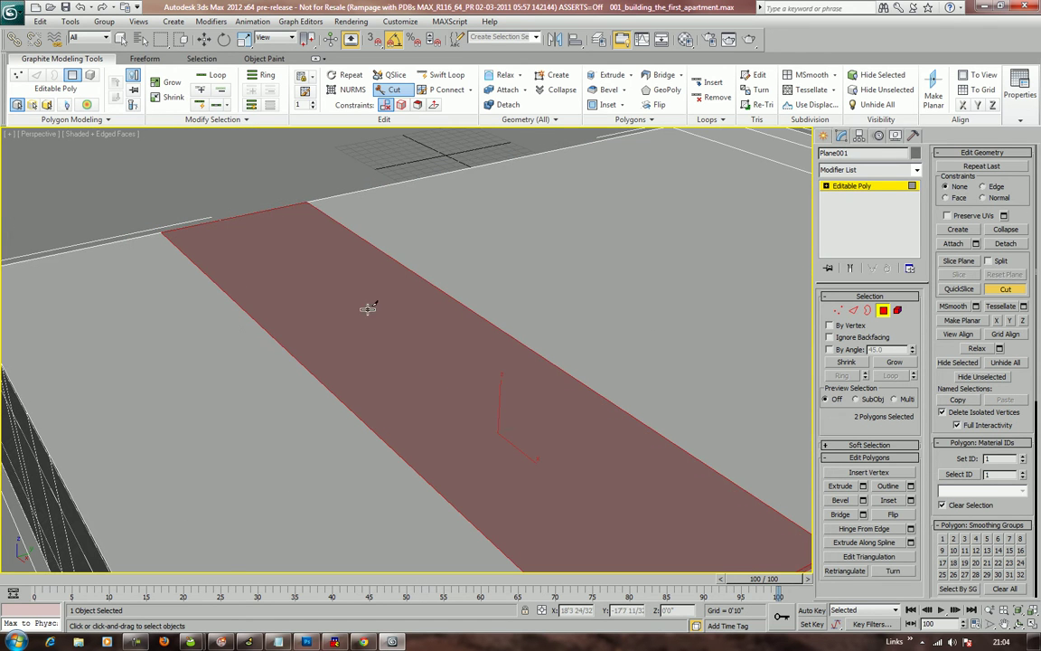
right_click(376, 309)
Select the thin roof-edge strips above the double window and the door
scroll(383, 321, "down", 4)
left_click(477, 452)
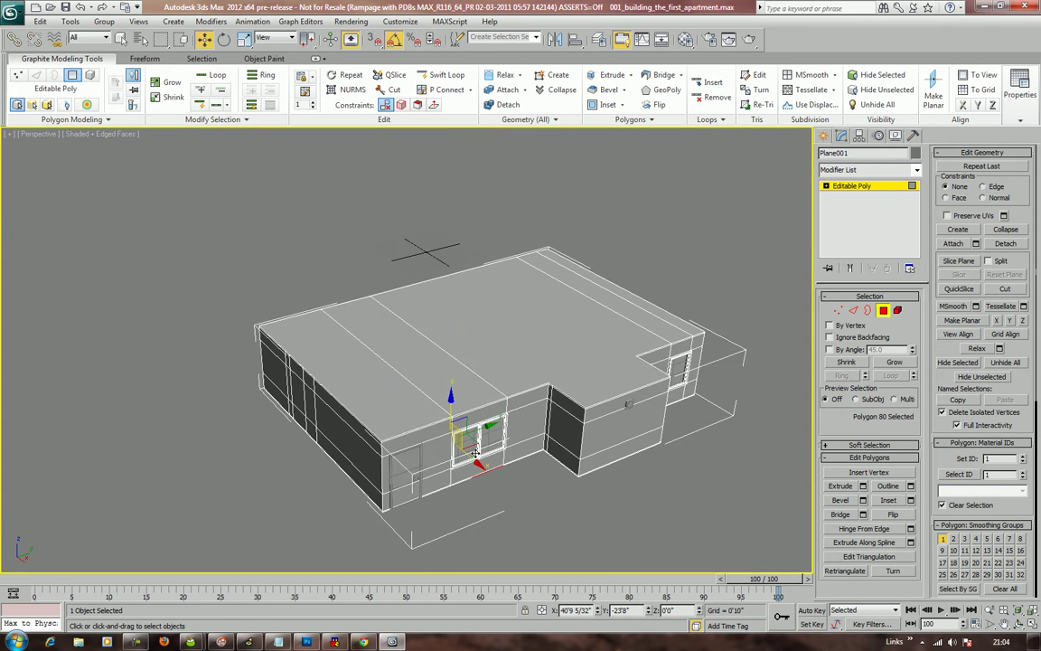
left_click(476, 408)
left_click(476, 409)
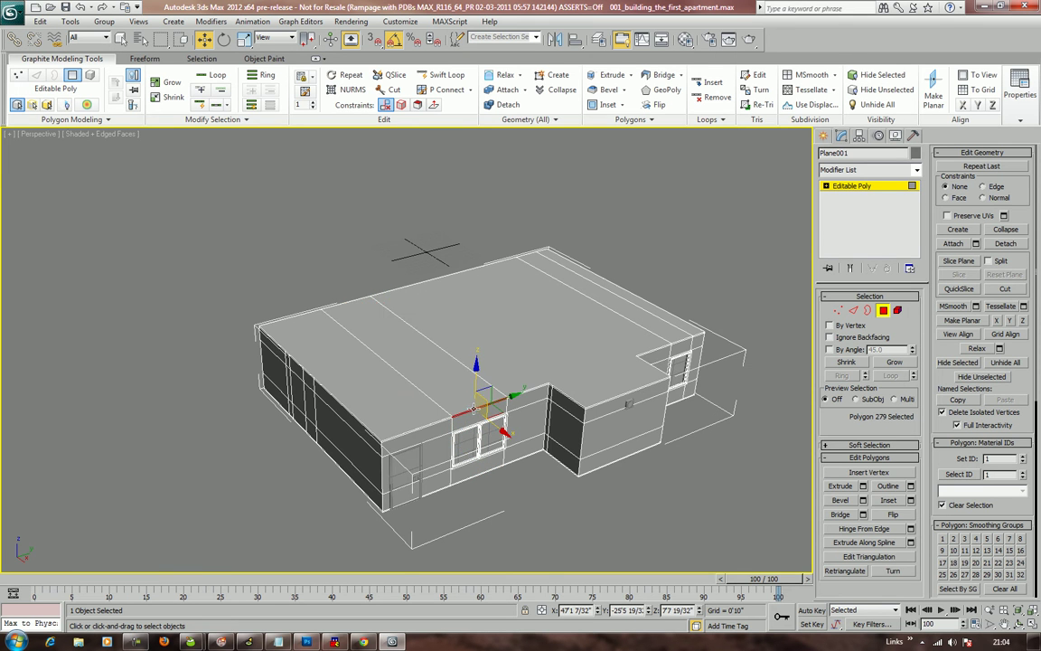
key("z")
middle_click_drag(458, 403, 536, 305, "alt")
scroll(477, 374, "down", 2)
left_click(254, 308, "ctrl")
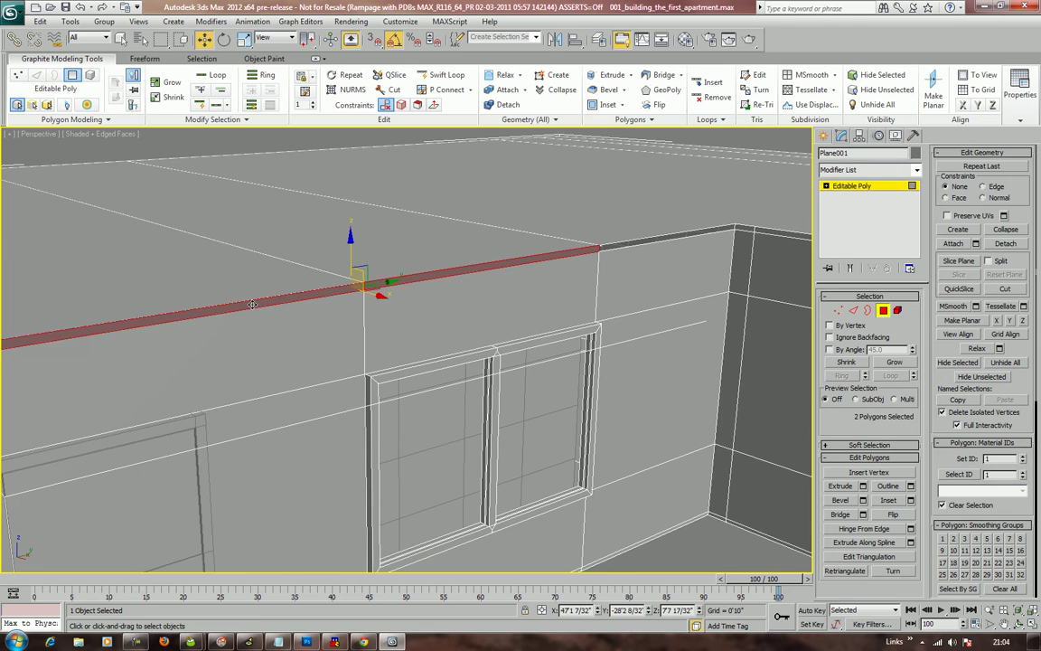
middle_click_drag(254, 307, 328, 341, "alt")
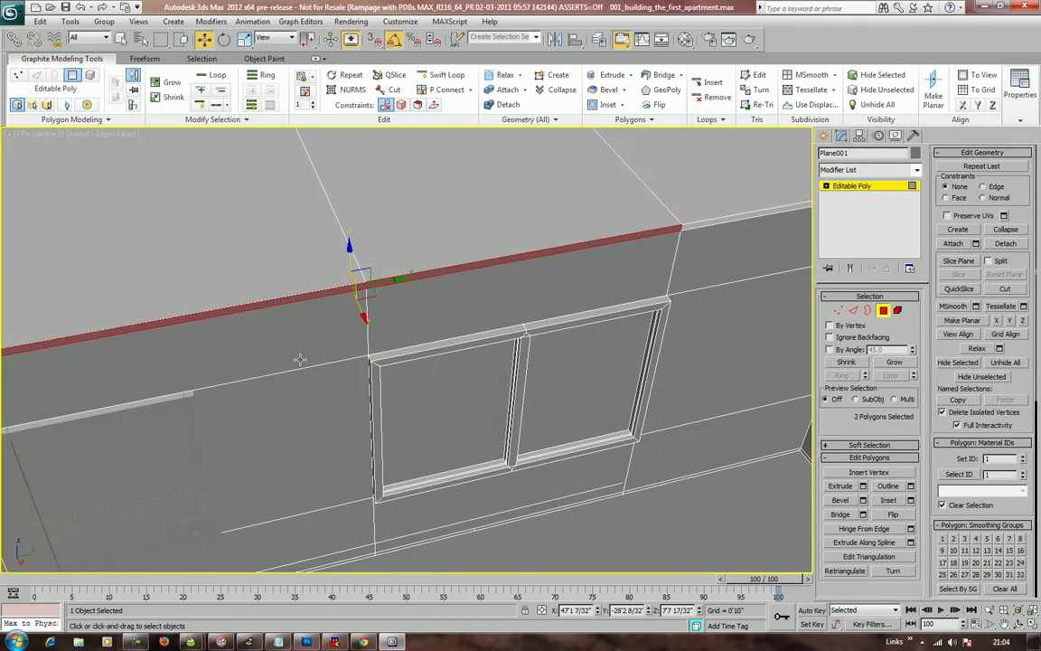
Weld the vertices where the two roof-edge strips meet, using a threshold of 0'0 3/32"
scroll(300, 360, "up", 4)
middle_click_drag(315, 341, 360, 362)
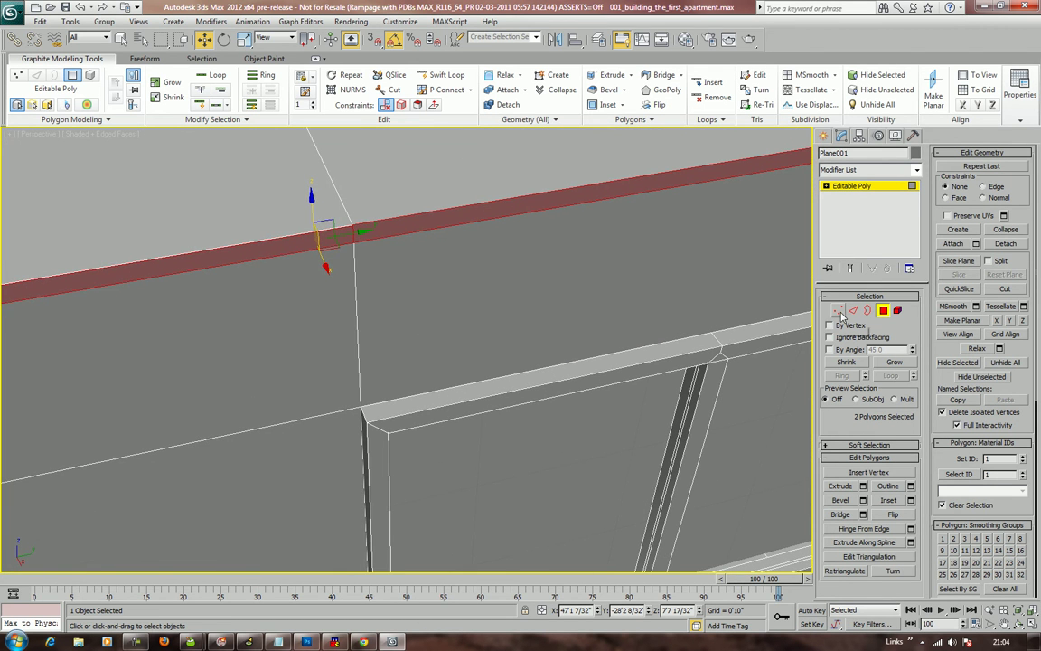
key("1")
left_click_drag(380, 277, 326, 220)
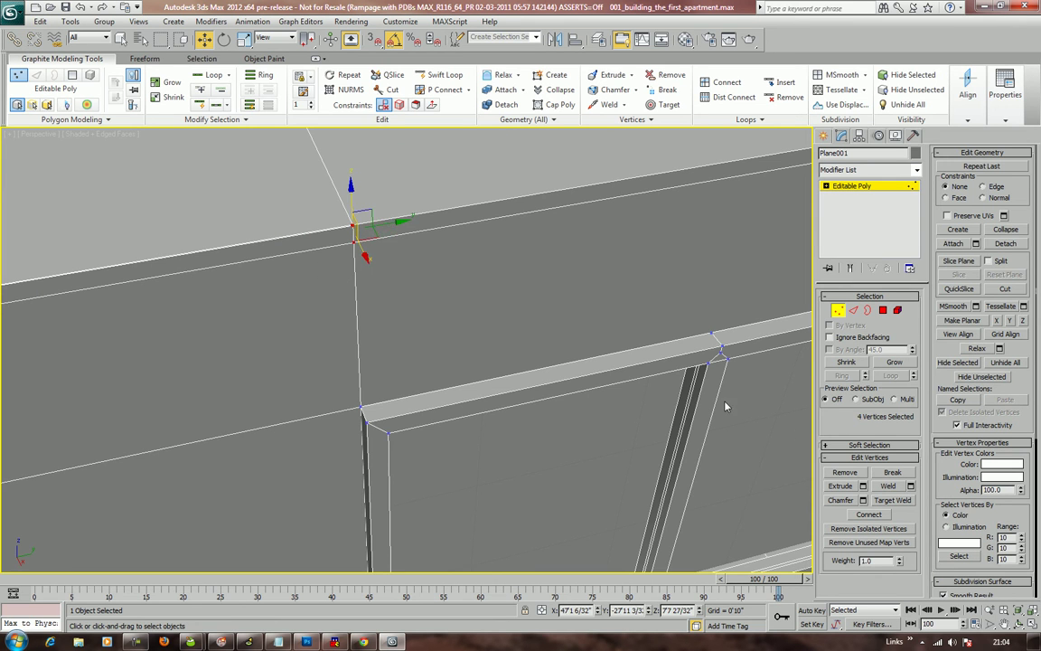
left_click(911, 487)
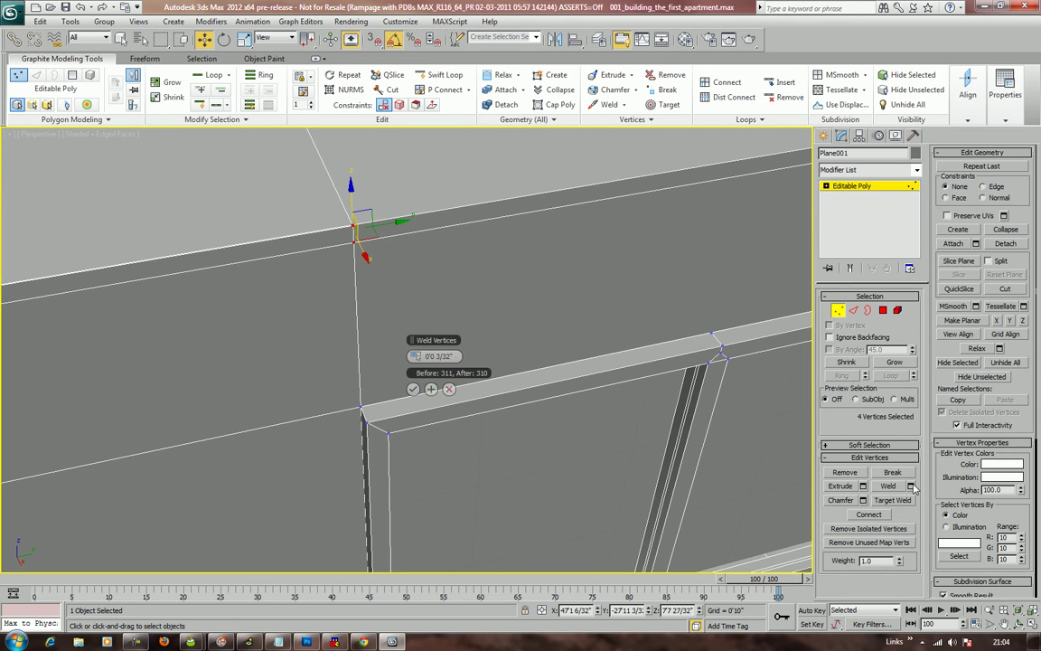
left_click(413, 388)
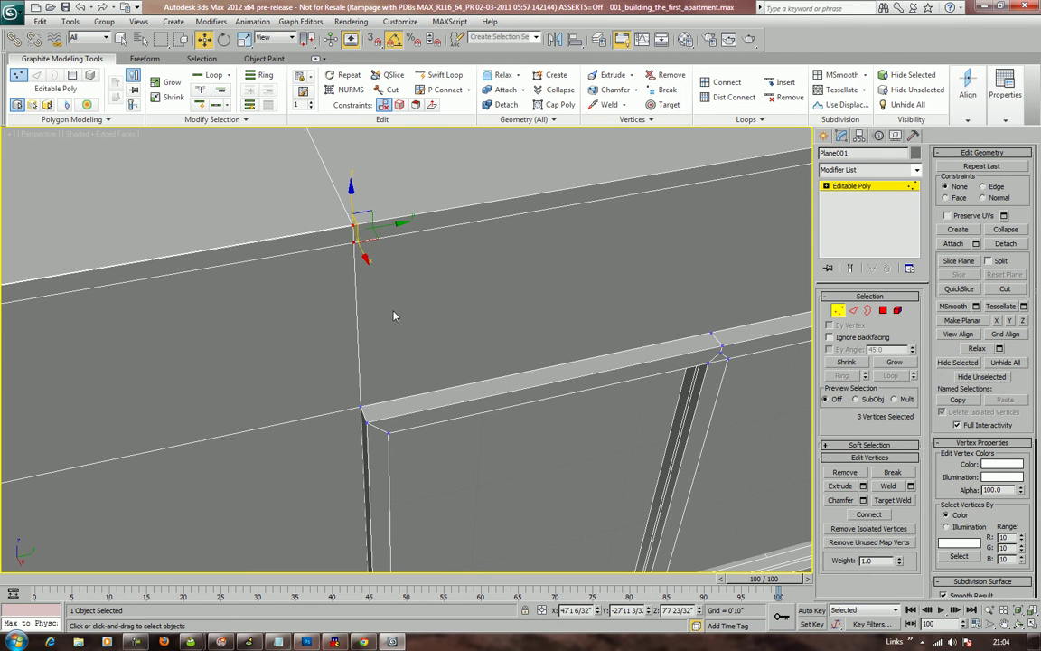
Target-weld the stray vertex at the junction of the roof-edge strips onto the adjacent roof corner vertex
middle_click_drag(394, 315, 365, 409, "alt")
scroll(414, 355, "up", 4)
scroll(365, 410, "up", 3)
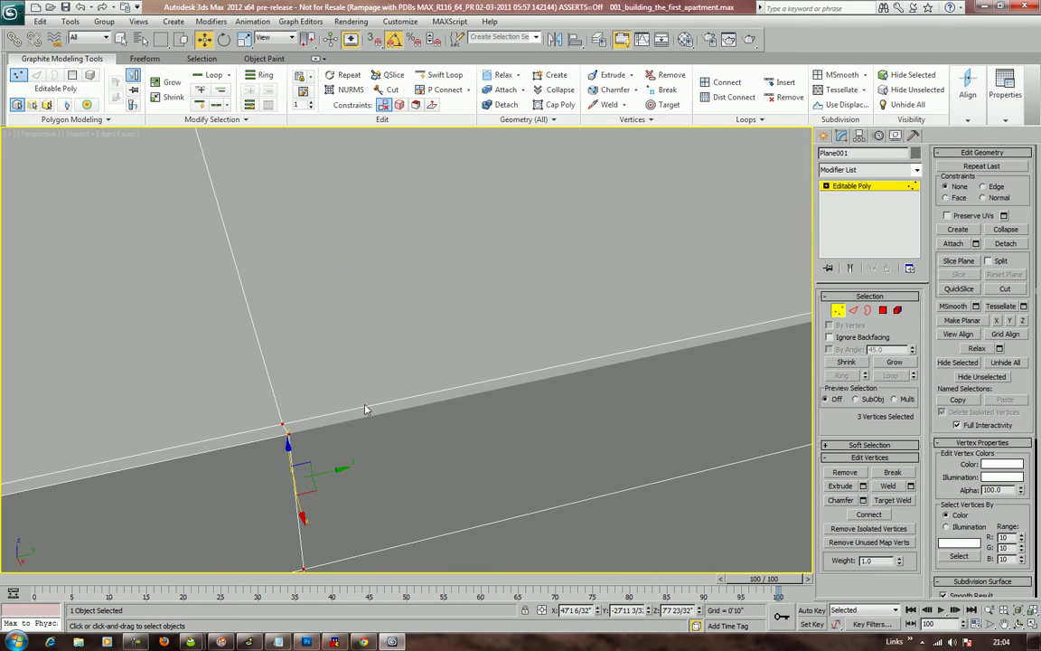
middle_click_drag(336, 452, 389, 432)
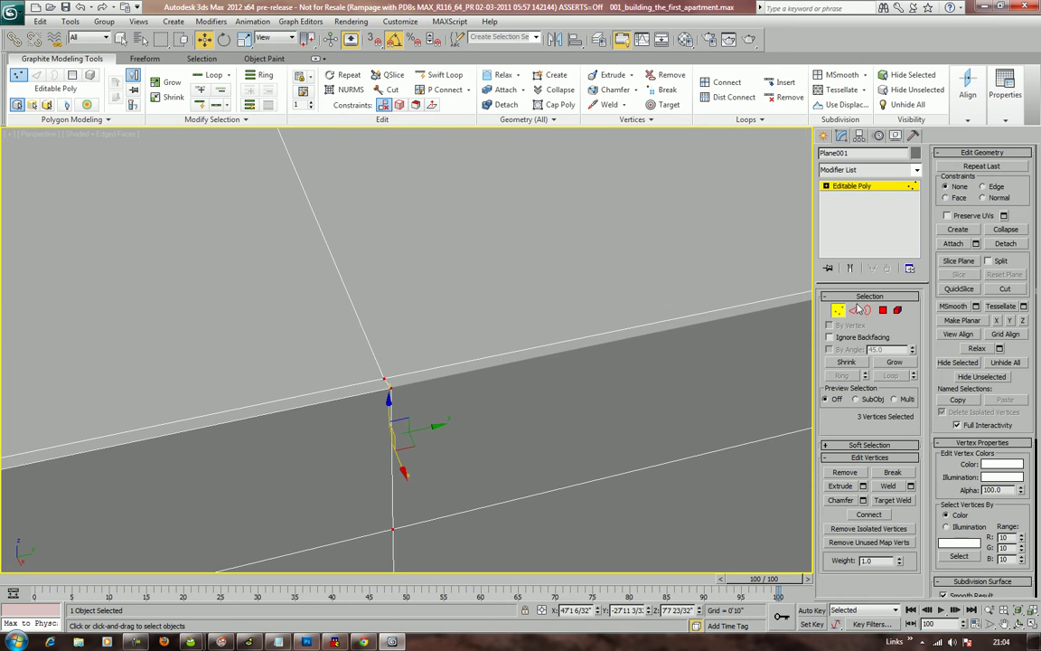
left_click(883, 310)
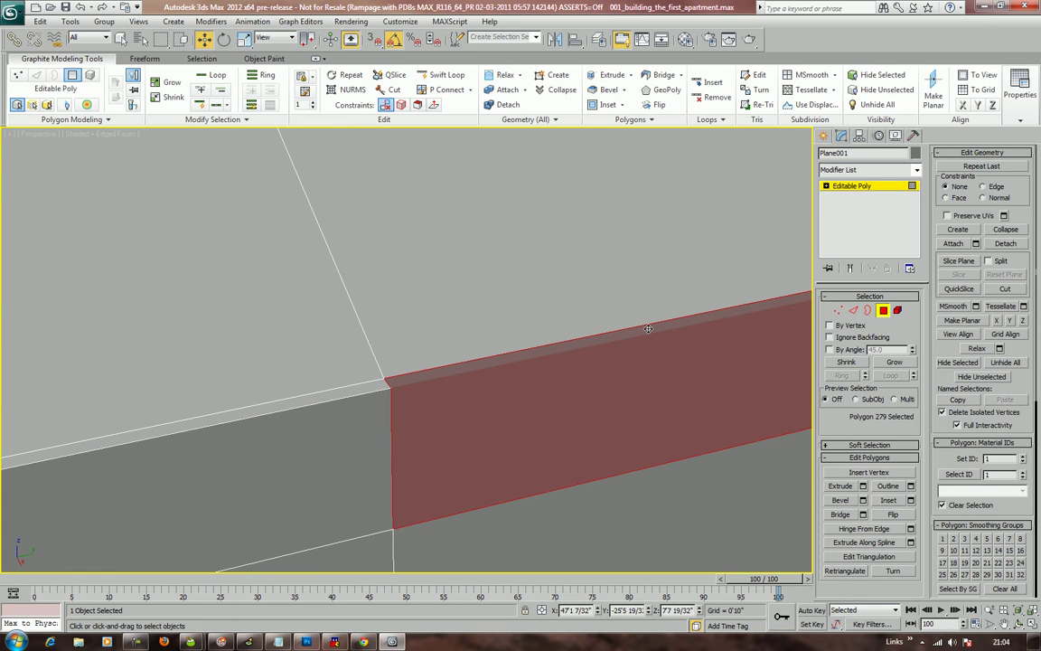
left_click(496, 351)
left_click(374, 385)
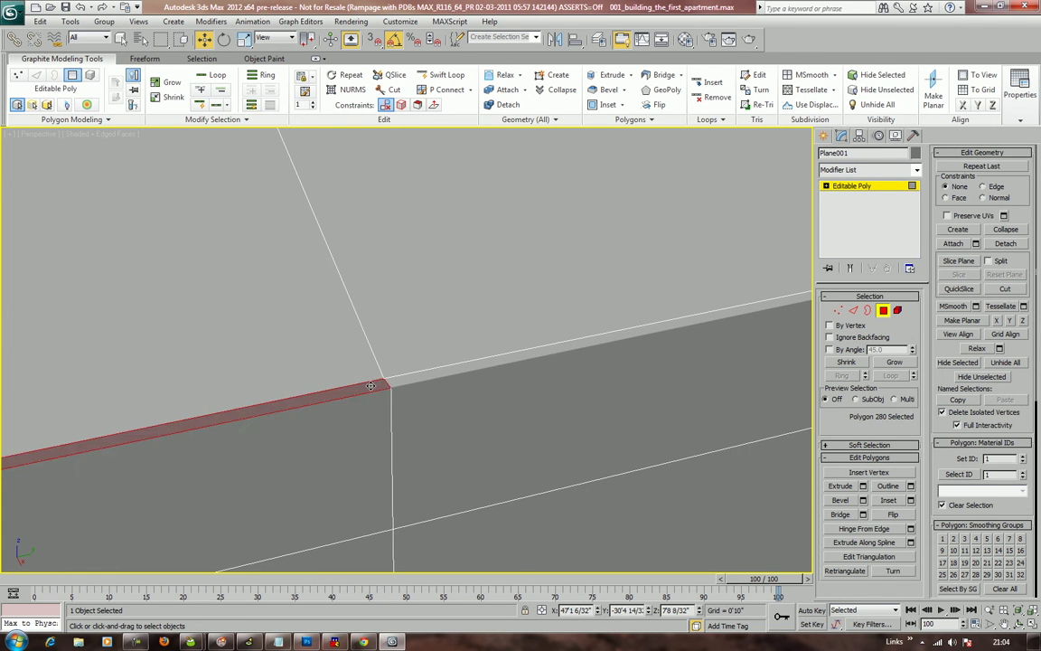
key("Delete")
left_click(841, 310)
left_click(840, 310)
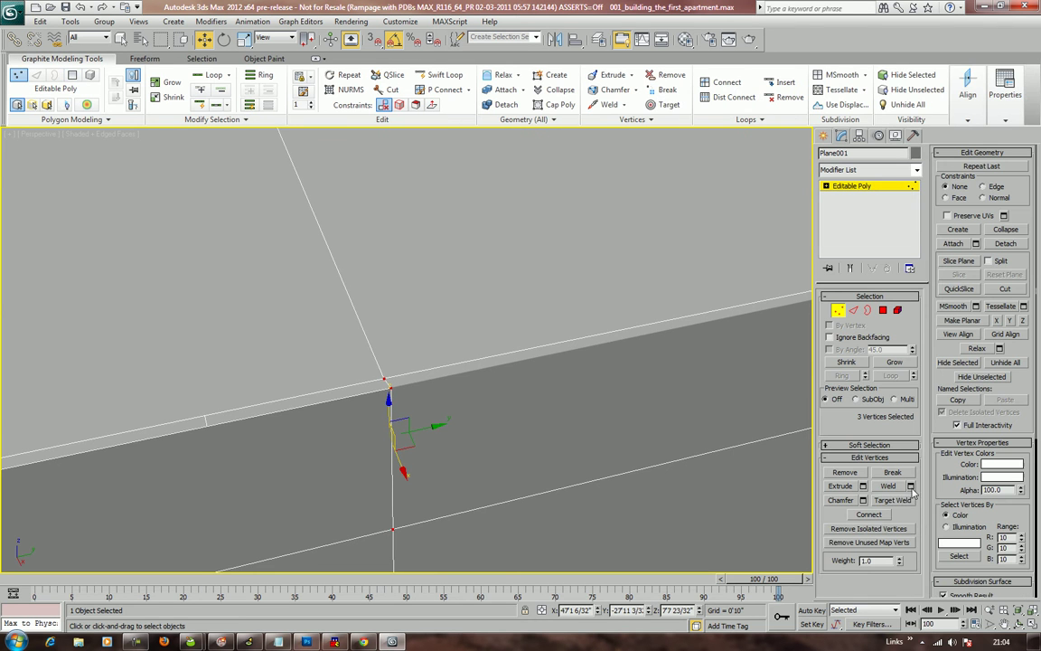
left_click(891, 500)
left_click(389, 388)
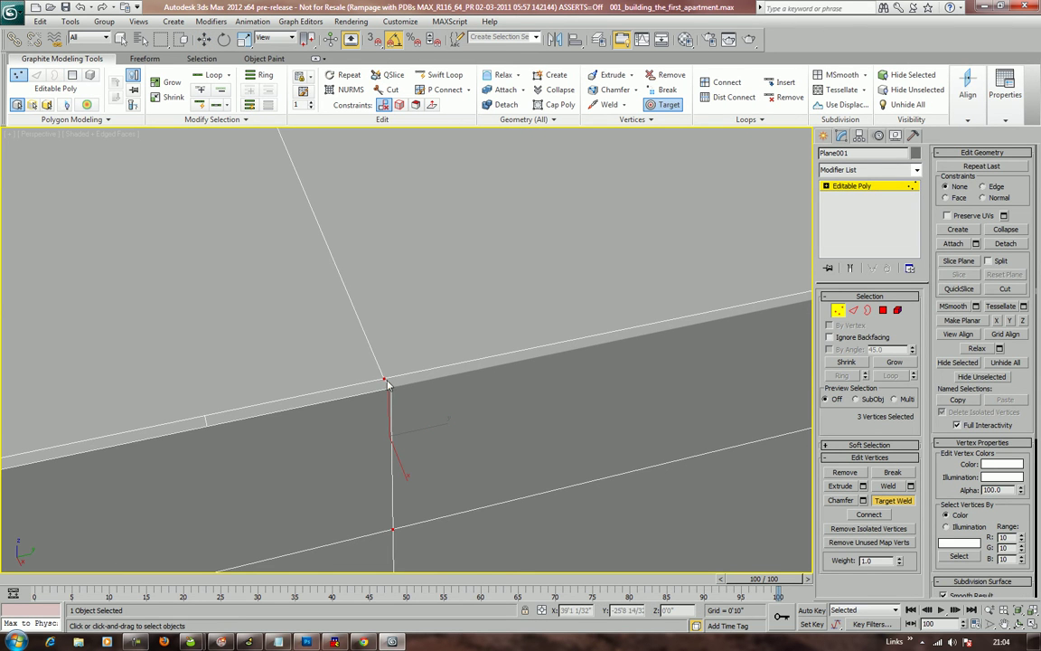
left_click(384, 379)
scroll(406, 406, "down", 3)
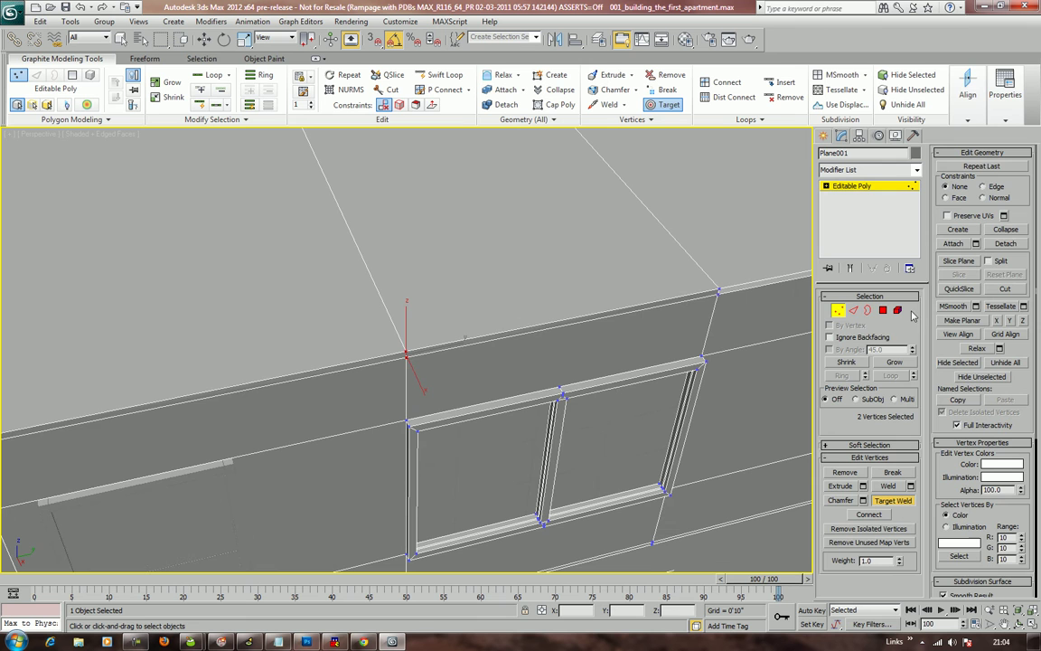
Extrude the two thin roof-edge strips above the door and double window outward to form a roof overhang
left_click(882, 310)
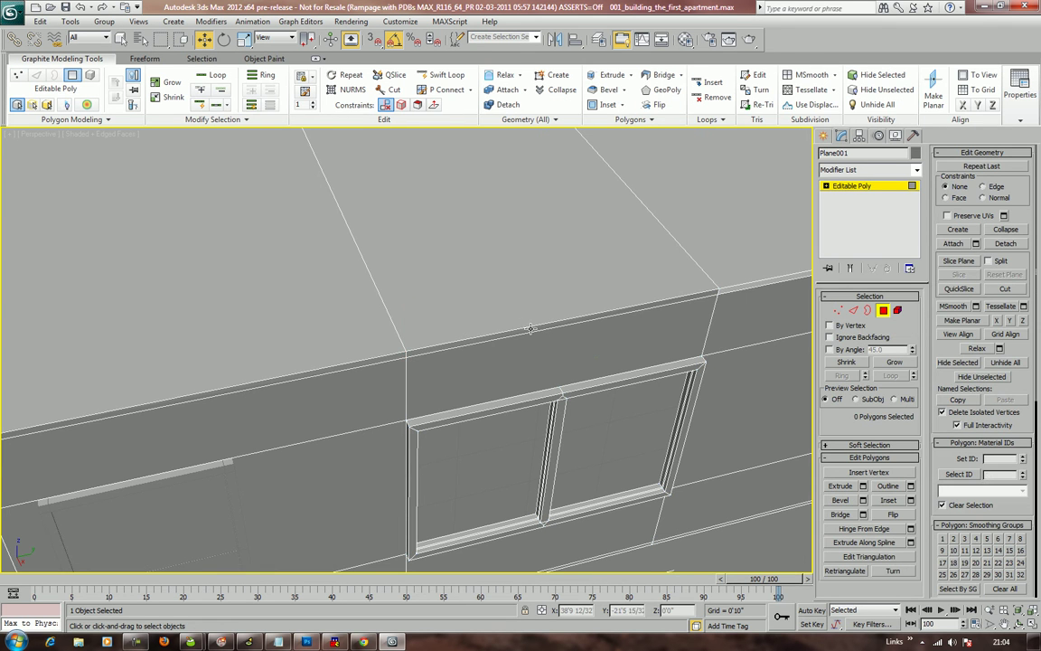
left_click(560, 324)
left_click(383, 361, "ctrl")
middle_click_drag(383, 360, 476, 323, "alt")
scroll(470, 320, "down", 3)
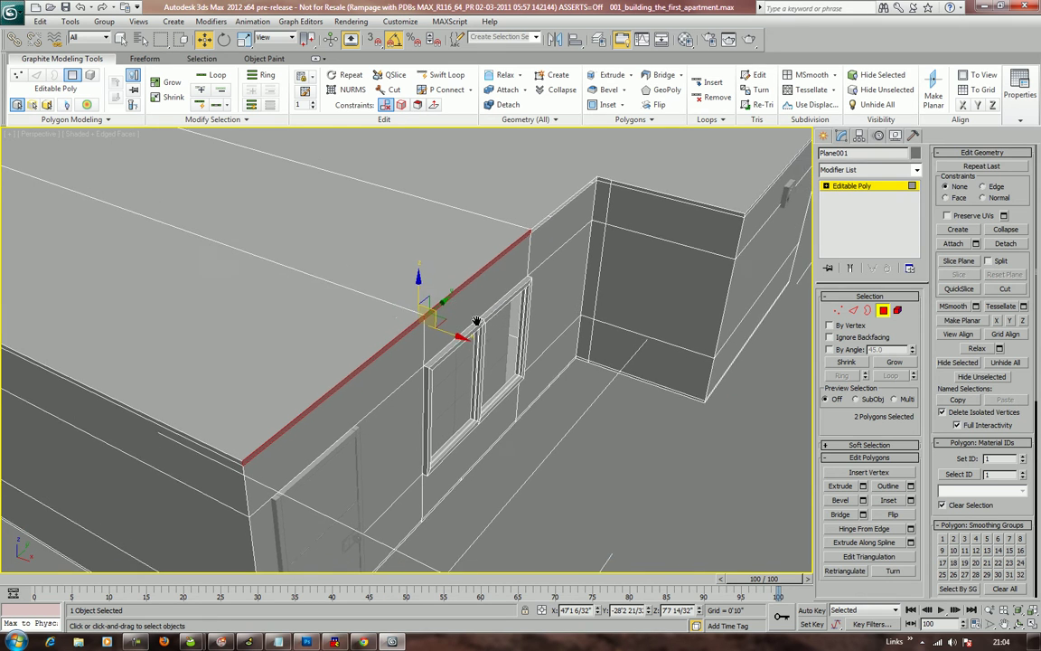
left_click(840, 486)
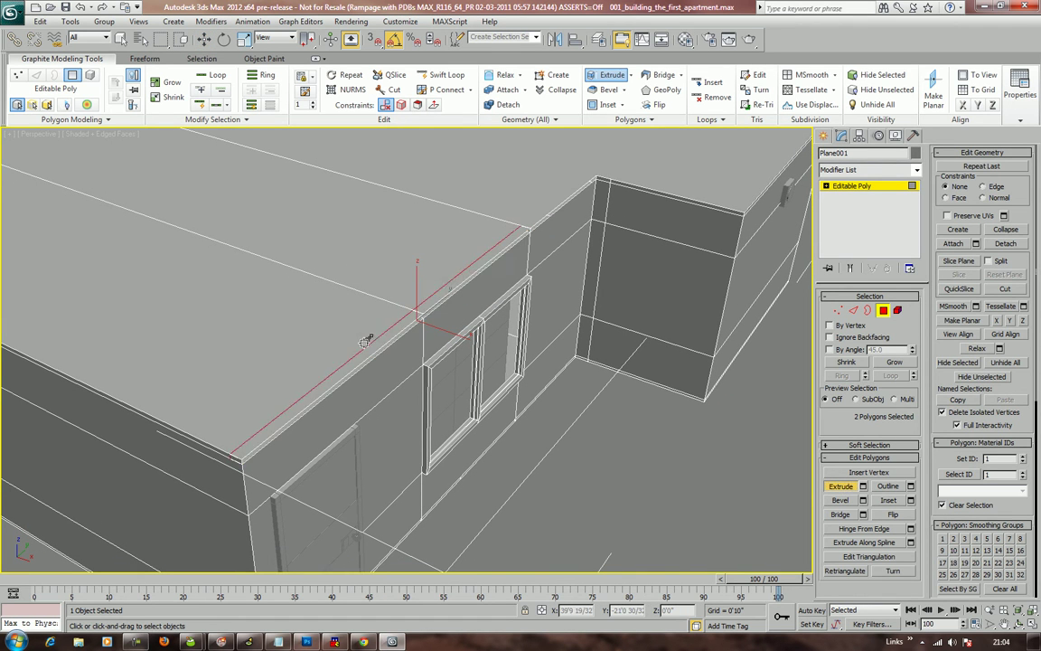
left_click_drag(369, 342, 603, 553)
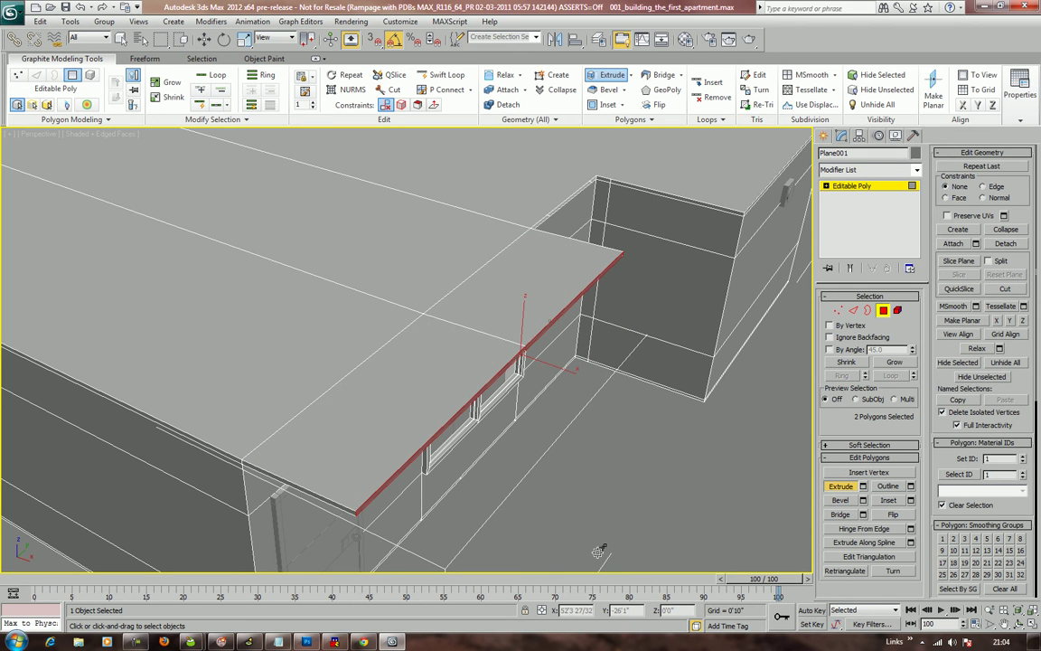
Move the extruded edge of the roof overhang further outward from the wall
key("w")
left_click_drag(565, 371, 635, 426)
Target-weld the two stray vertices near the recess's inner roof corner onto the corner's lower and upper vertices
middle_click_drag(785, 215, 244, 304, "alt")
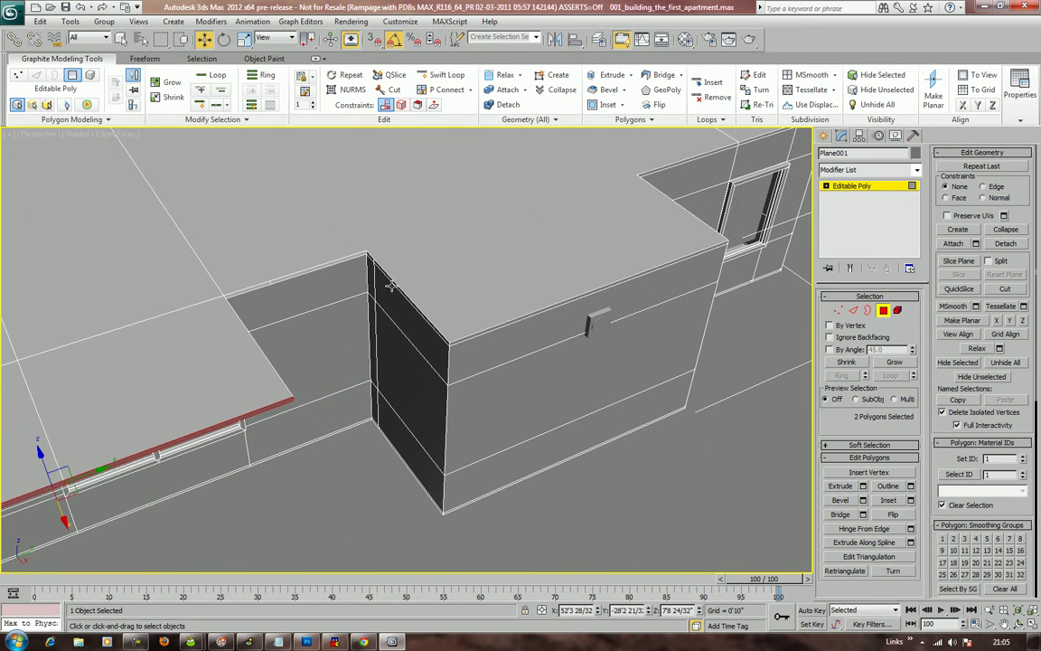
scroll(395, 262, "up", 2)
scroll(457, 328, "up", 2)
scroll(404, 302, "up", 2)
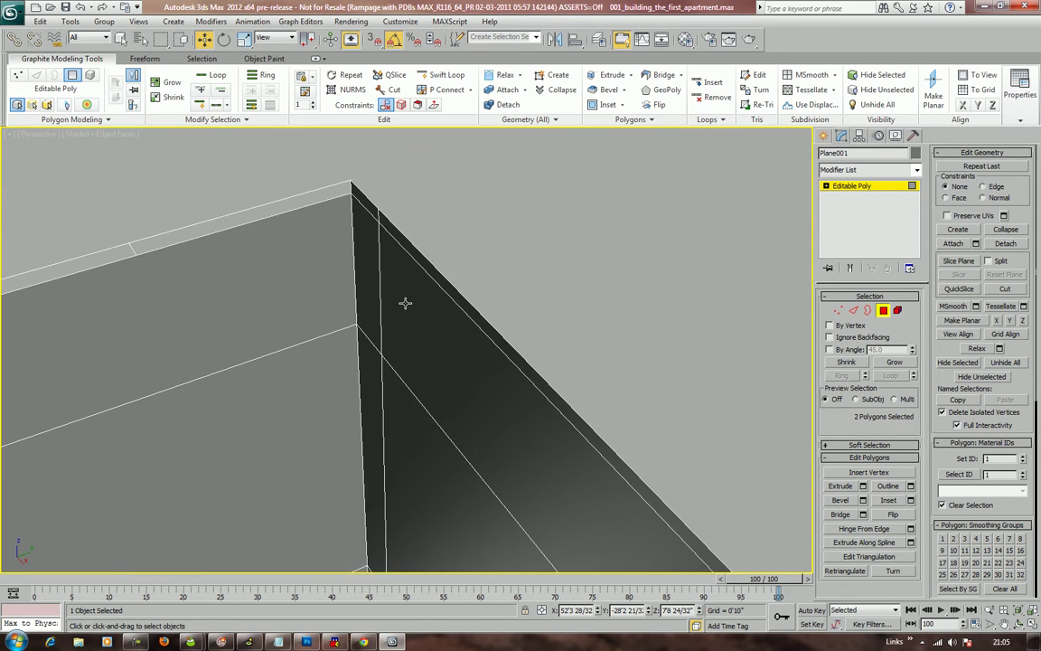
scroll(500, 373, "up", 2)
middle_click_drag(499, 373, 550, 415)
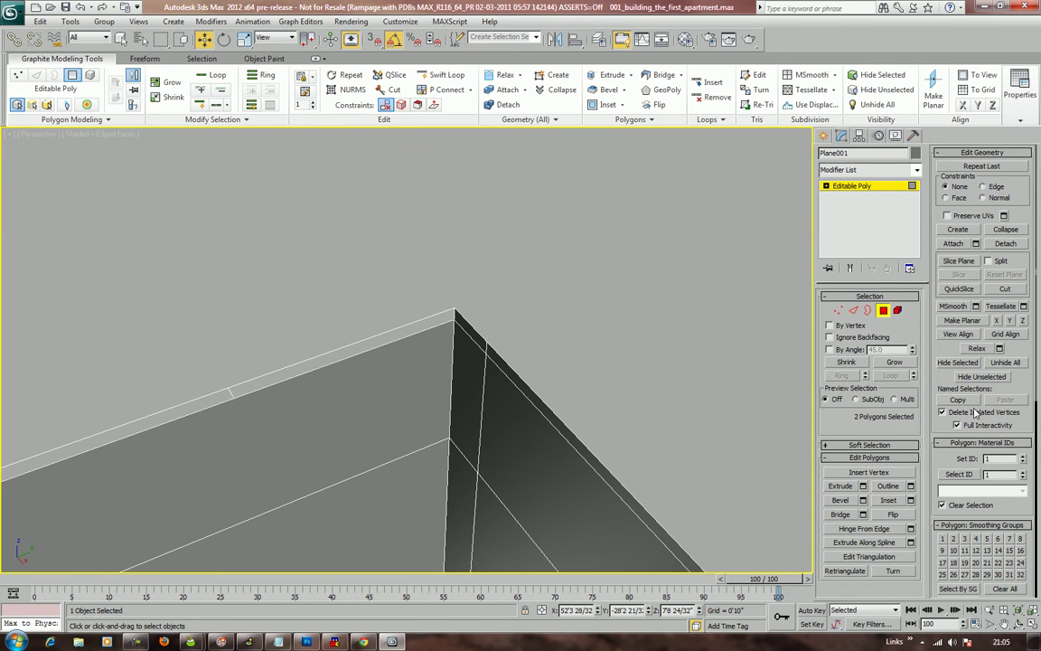
left_click(835, 310)
left_click(892, 502)
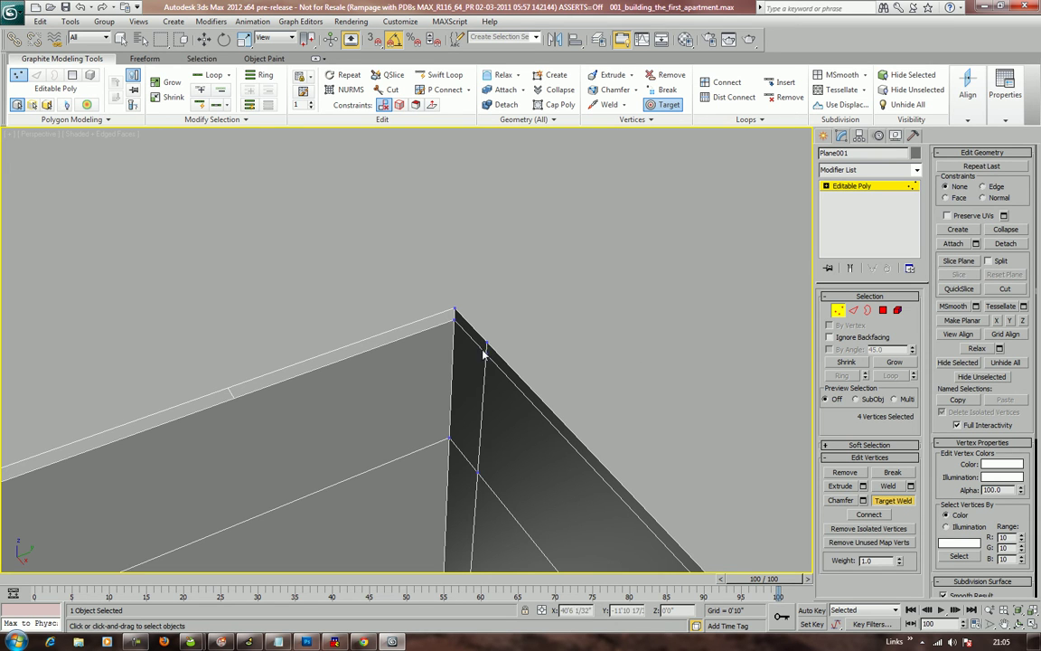
left_click(454, 321)
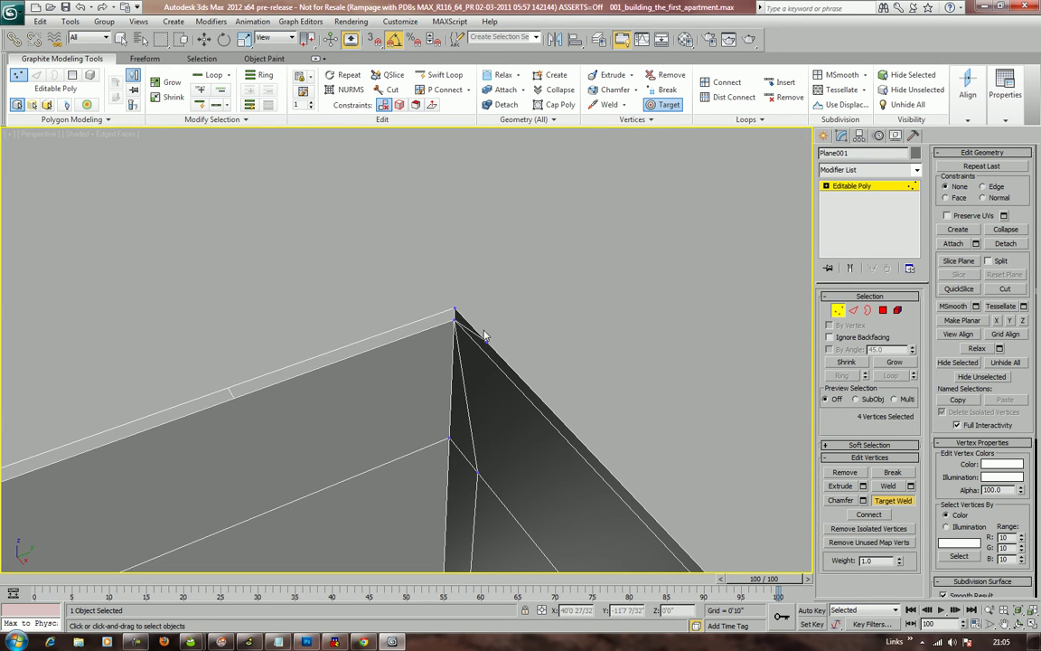
left_click(486, 341)
middle_click_drag(456, 309, 571, 314, "alt")
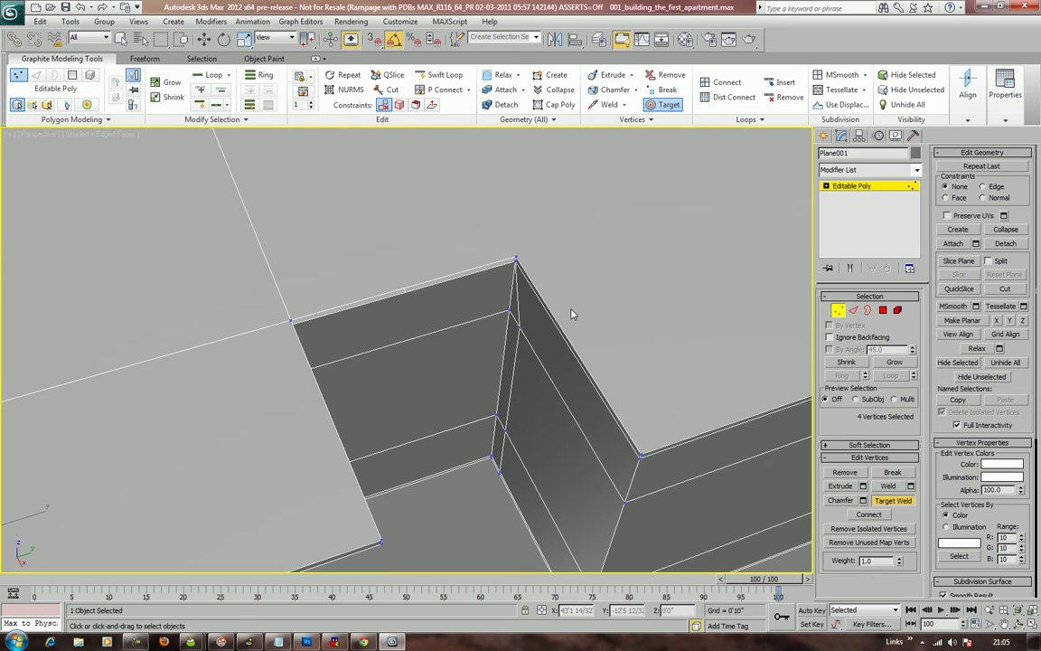
Bridge the thin roof-edge strip on the recess wall to the facing side of the overhang beside the double window
left_click(883, 310)
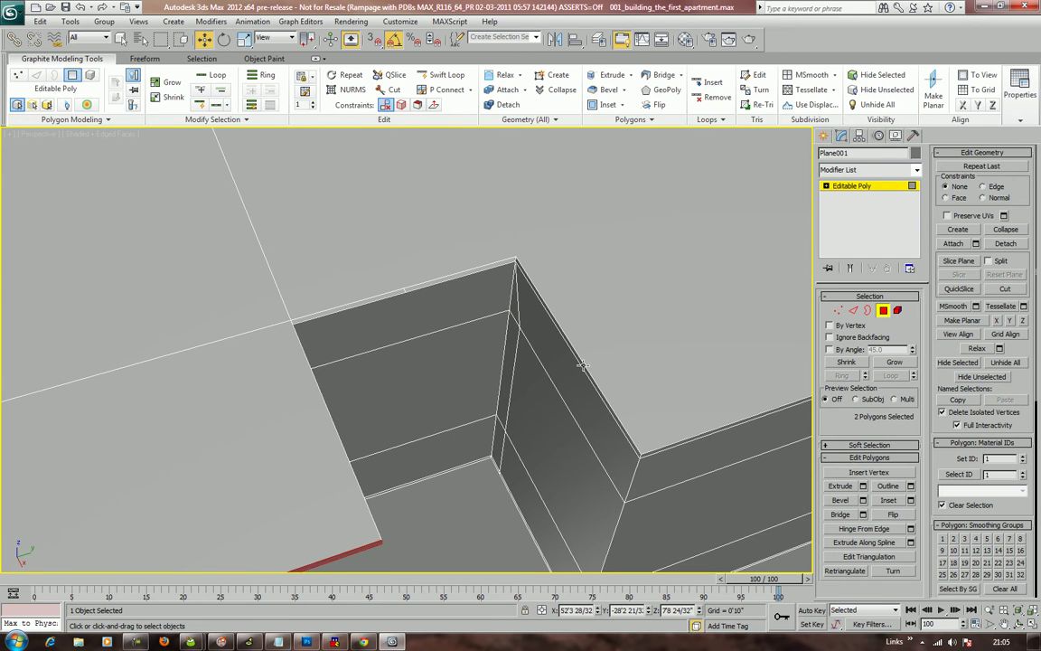
left_click(583, 365)
middle_click_drag(583, 366, 414, 346, "alt")
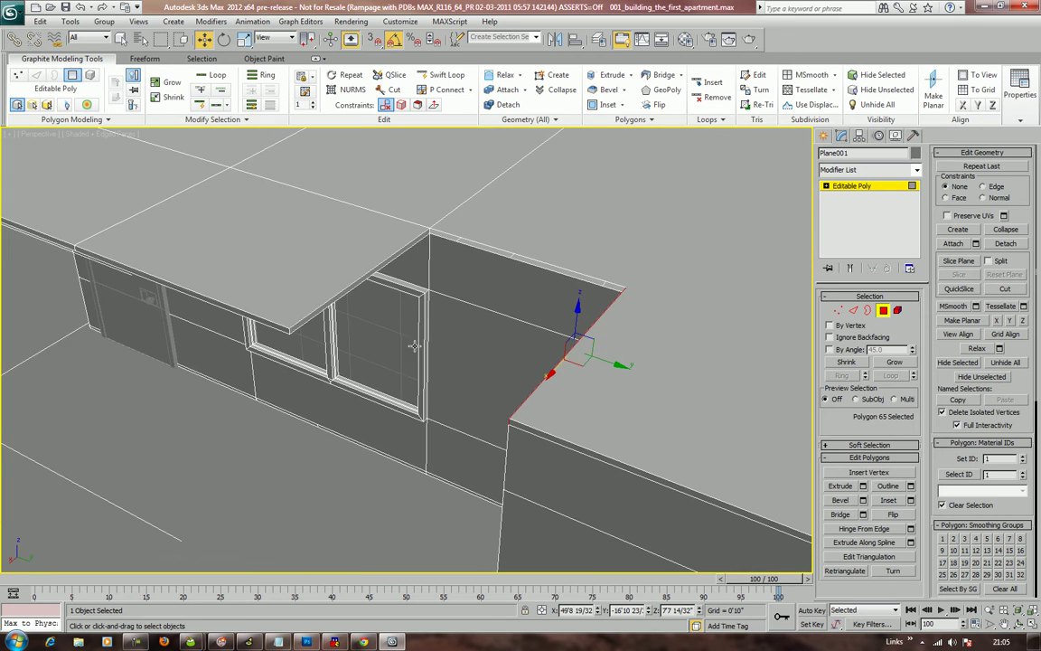
left_click(346, 293, "ctrl")
middle_click_drag(537, 416, 540, 389, "alt")
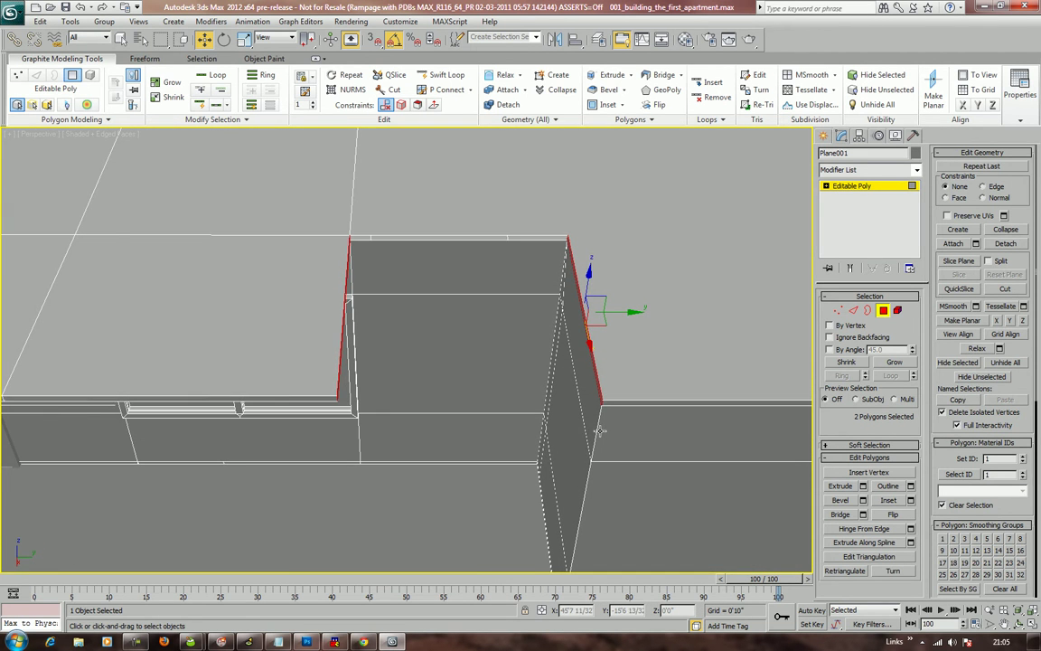
left_click(846, 516)
left_click(506, 516)
Chamfer the two underside edges of the overhang and the two wall edges running up from the double window's corners
middle_click_drag(506, 516, 444, 435, "alt")
middle_click_drag(482, 297, 426, 398, "alt")
scroll(425, 398, "up", 3)
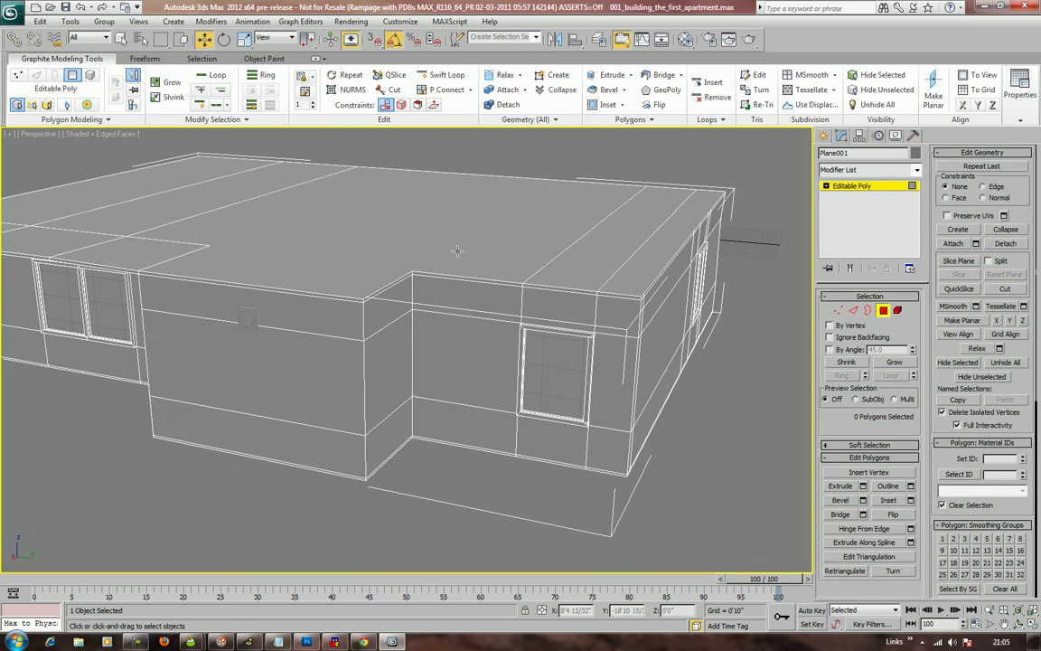
middle_click_drag(281, 335, 584, 433, "alt")
middle_click_drag(674, 368, 599, 395, "alt")
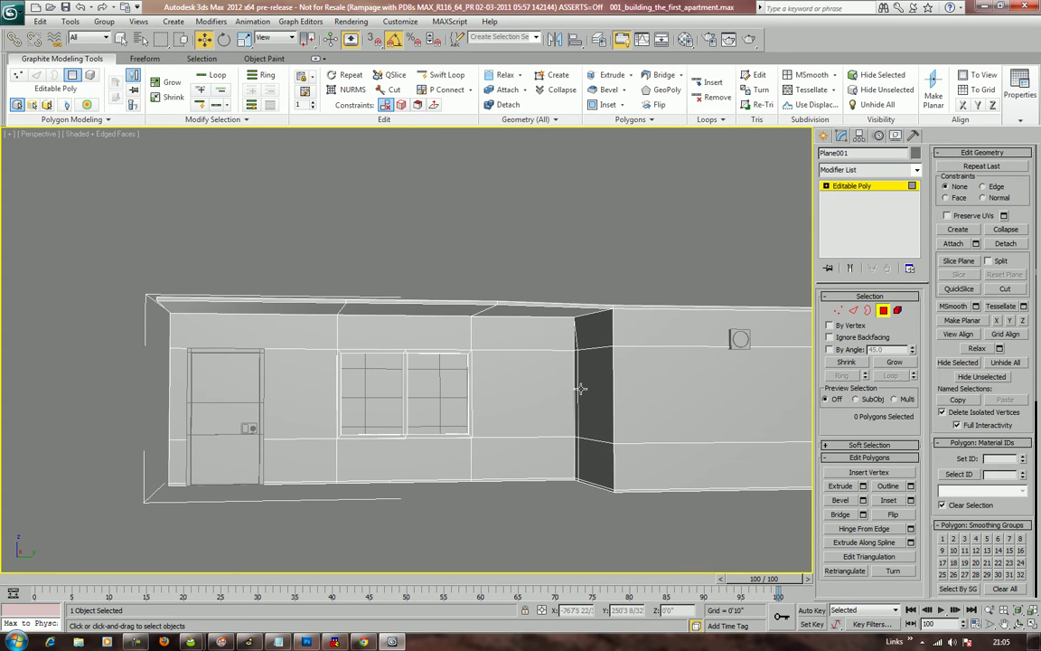
scroll(581, 388, "up", 4)
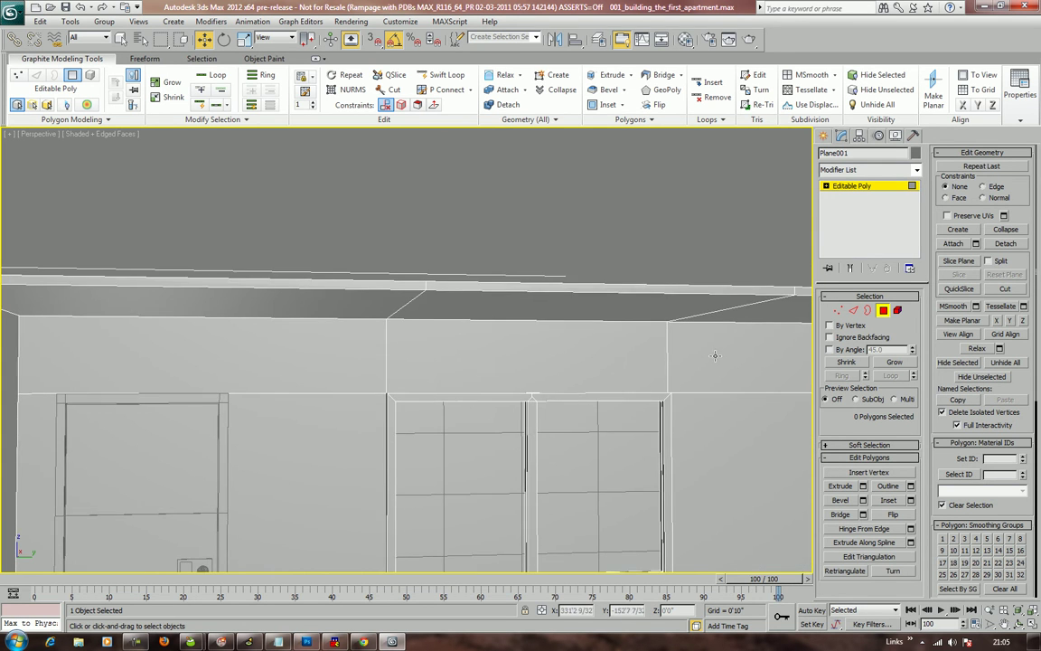
mouse_move(715, 355)
middle_mouse_down("alt")
mouse_move(692, 383)
mouse_move(698, 353)
middle_mouse_up("alt")
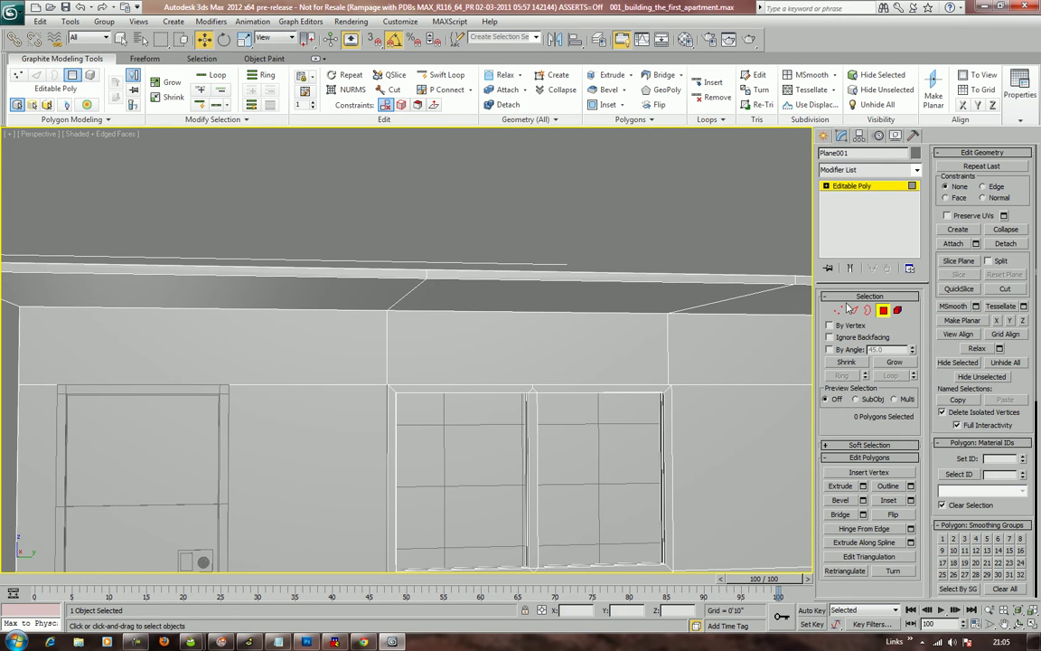
key("2")
left_click(729, 301)
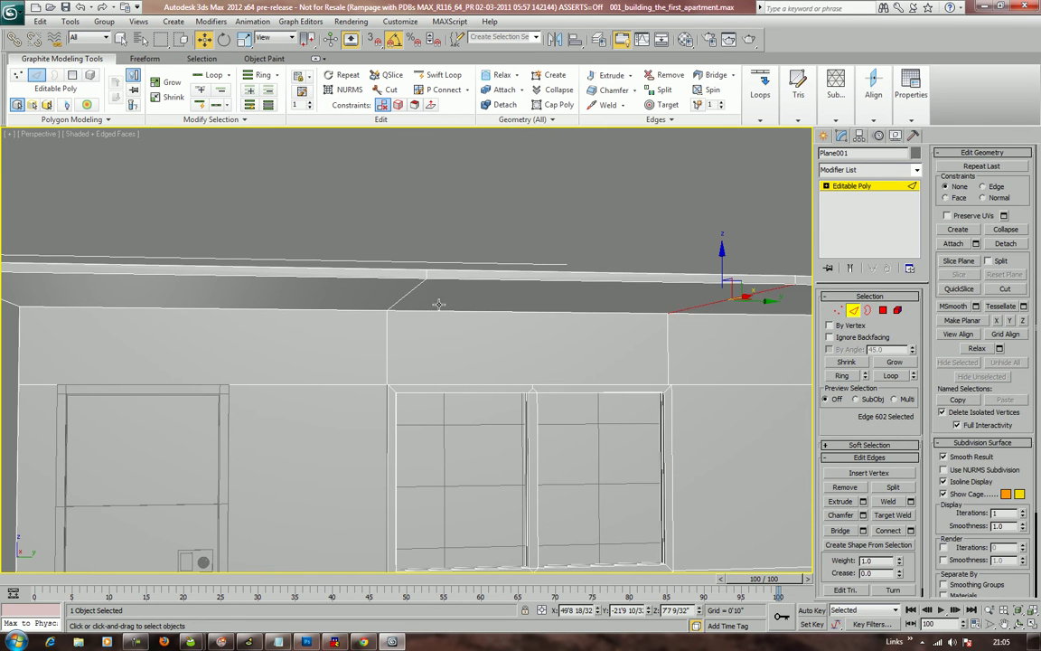
left_click(402, 300, "ctrl")
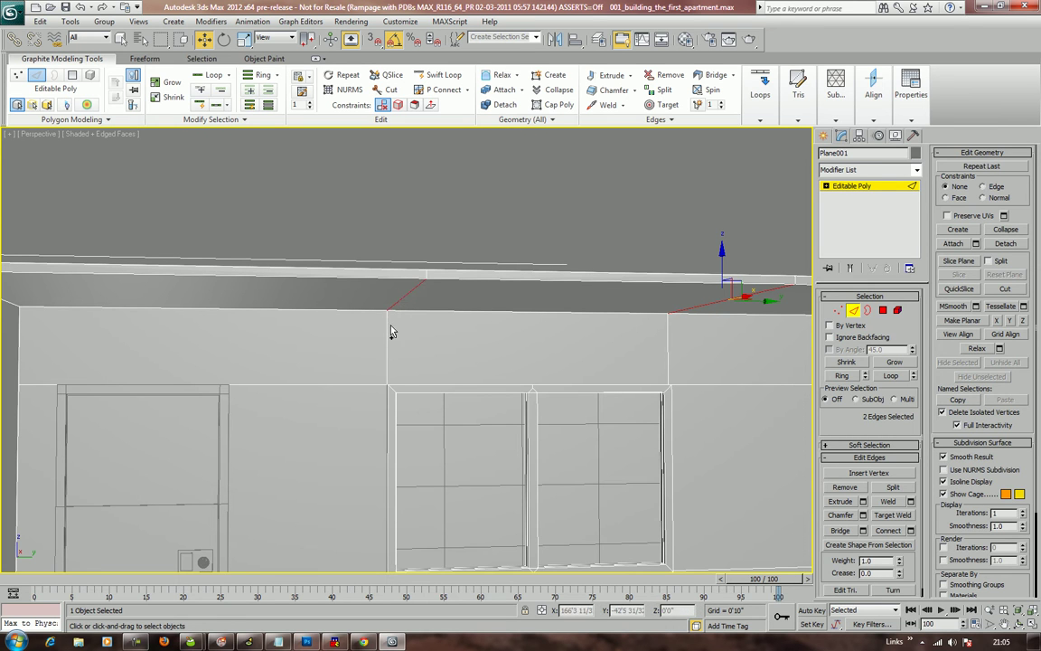
left_click(388, 332, "ctrl")
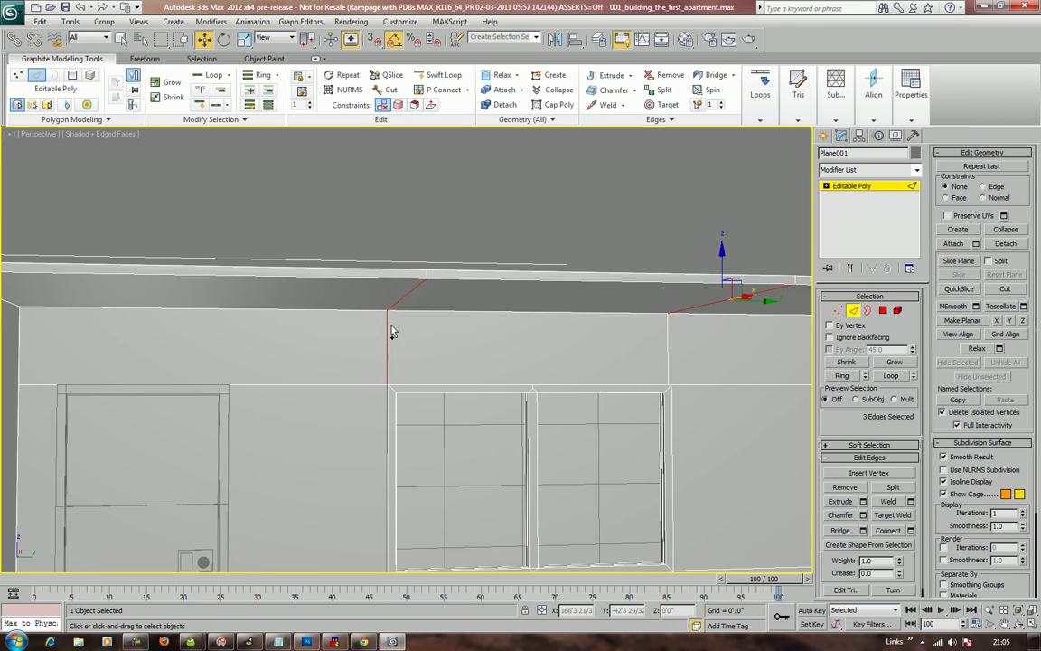
left_click(667, 341, "ctrl")
left_click(839, 515)
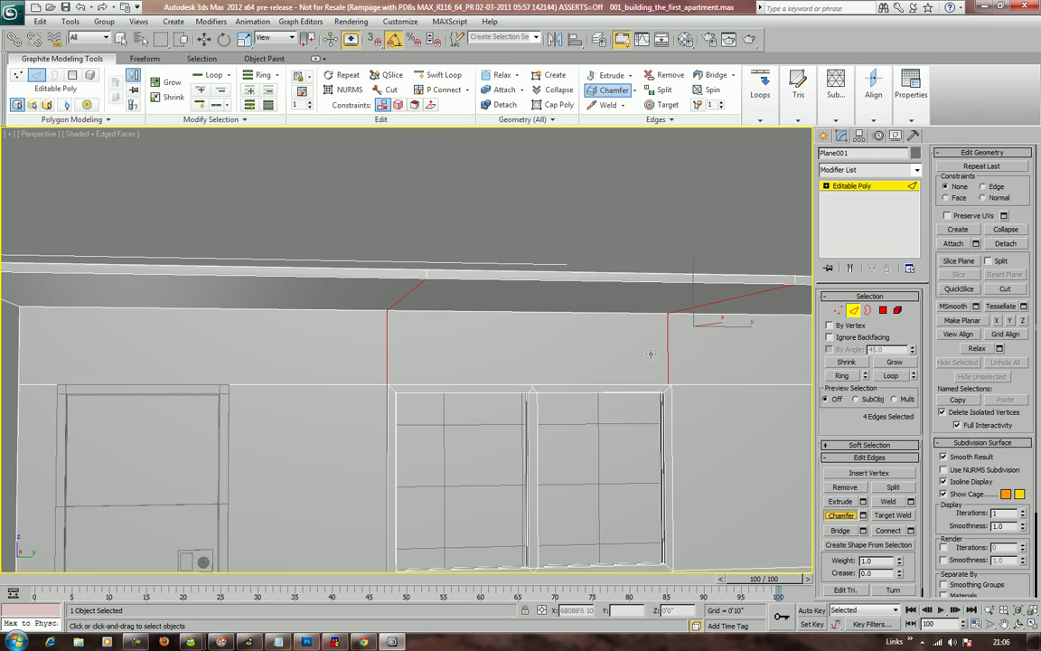
left_click_drag(667, 341, 669, 332)
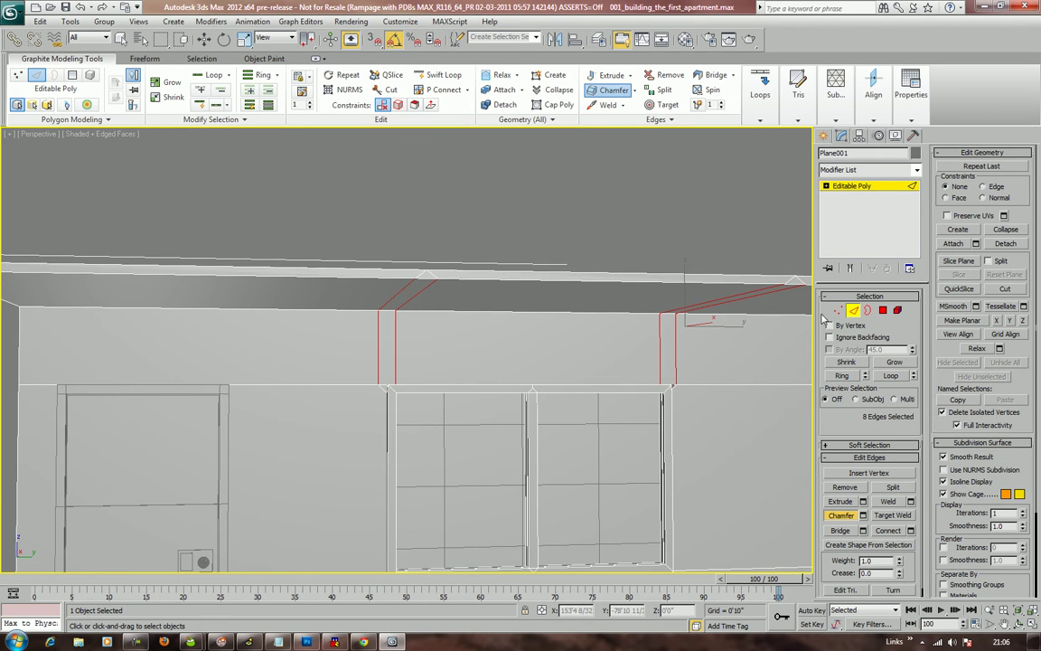
Connect the chamfered wall edges above the double window's door-side corner and raise the new edge to Z of about 7'2 11/32"
left_click(675, 346)
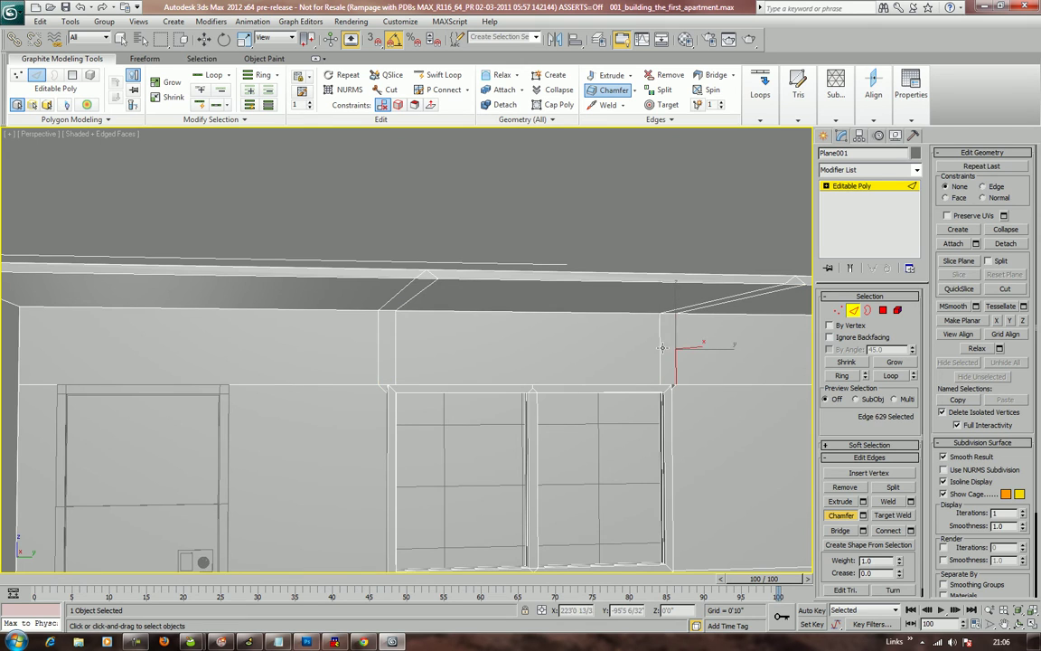
left_click(395, 348, "ctrl")
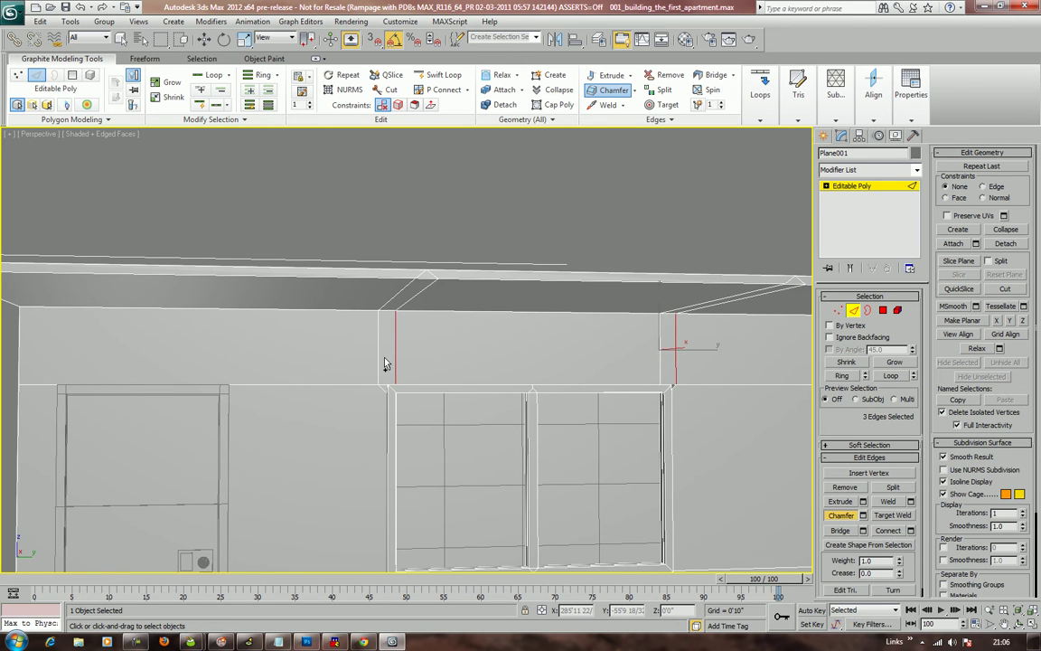
left_click(379, 348, "ctrl")
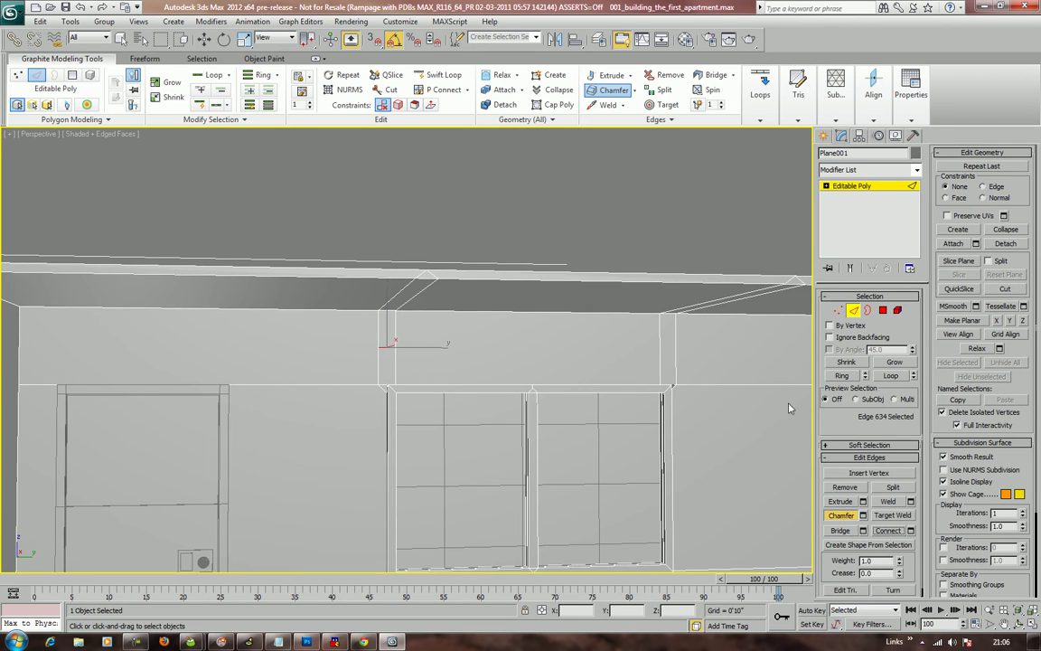
key("w")
left_click(395, 317)
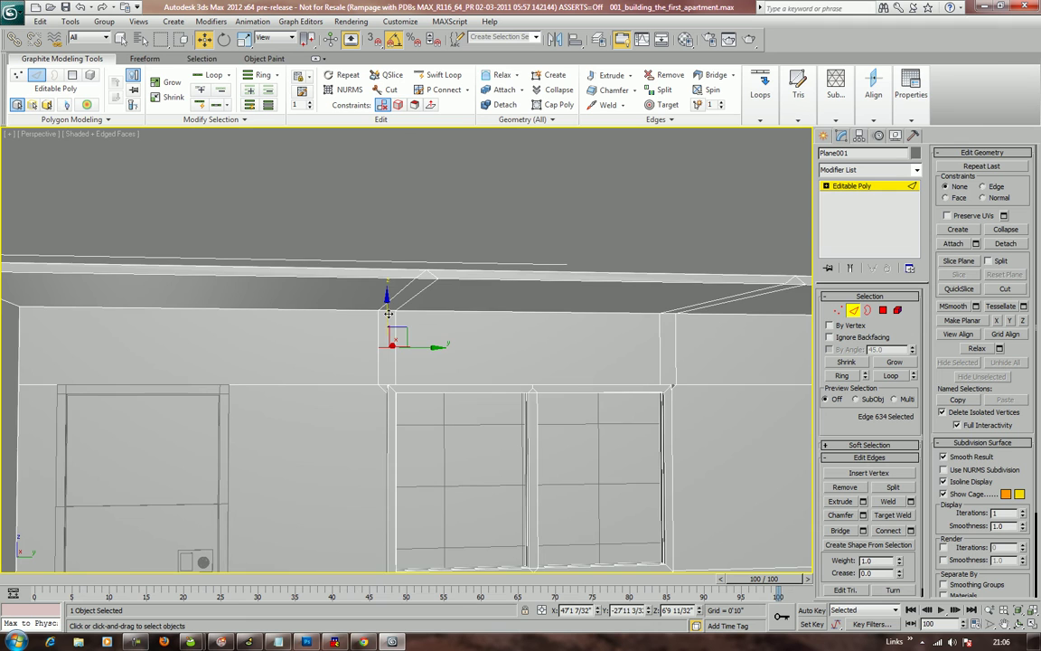
left_click_drag(389, 314, 389, 293)
Try deleting the two narrow chamfer strips on the underside of the overhang
middle_click_drag(458, 326, 505, 316, "alt")
scroll(502, 323, "up", 2)
scroll(505, 316, "up", 2)
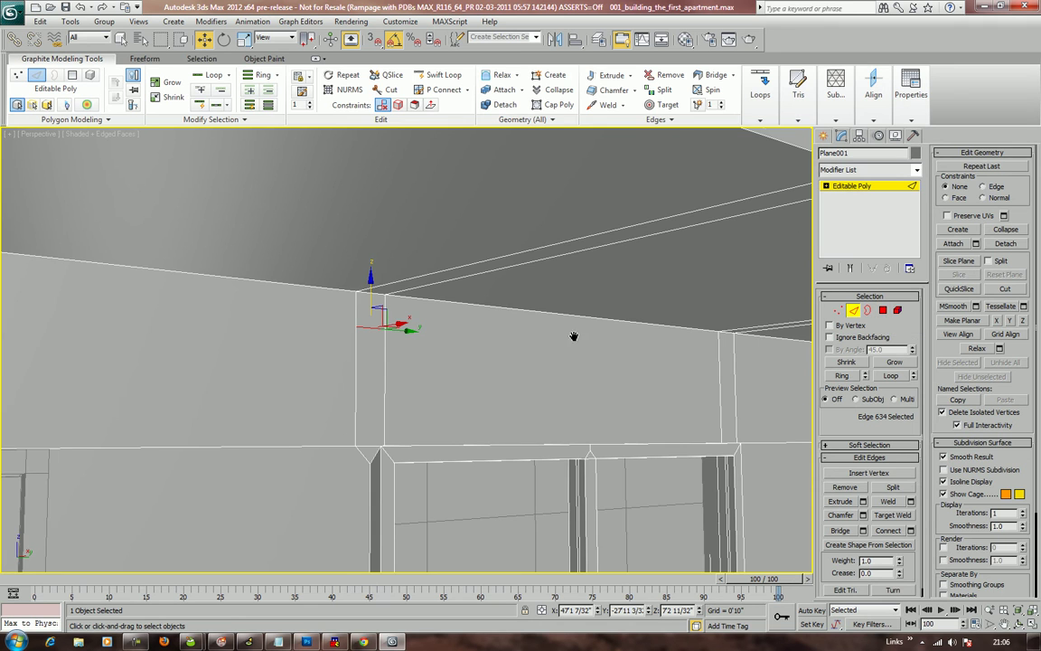
middle_click_drag(573, 336, 562, 286, "alt")
middle_click_drag(622, 274, 596, 298, "alt")
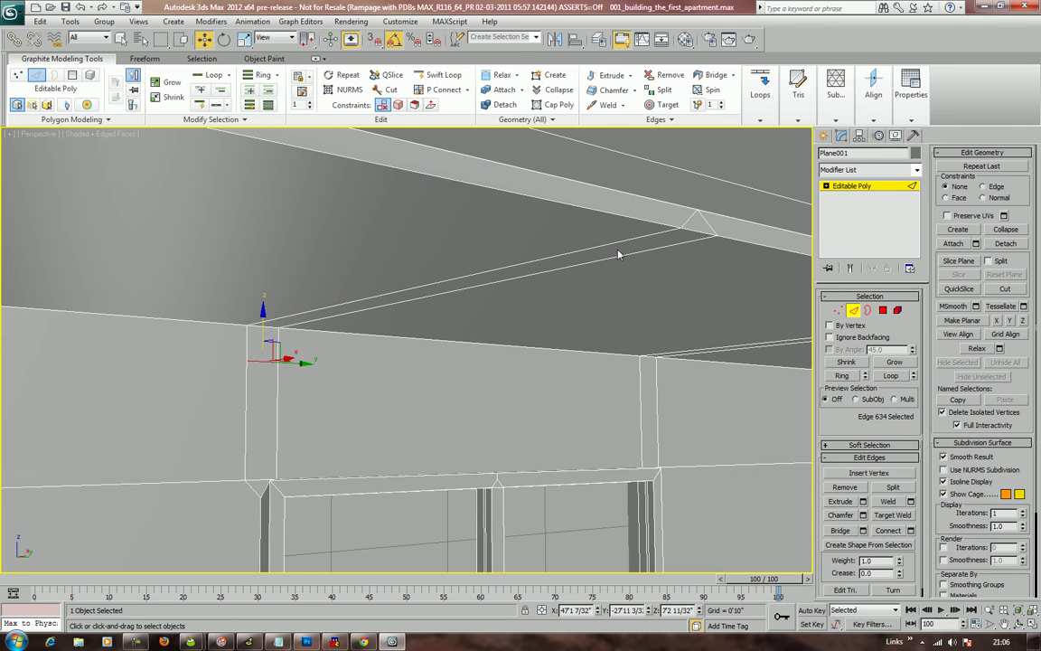
key("4")
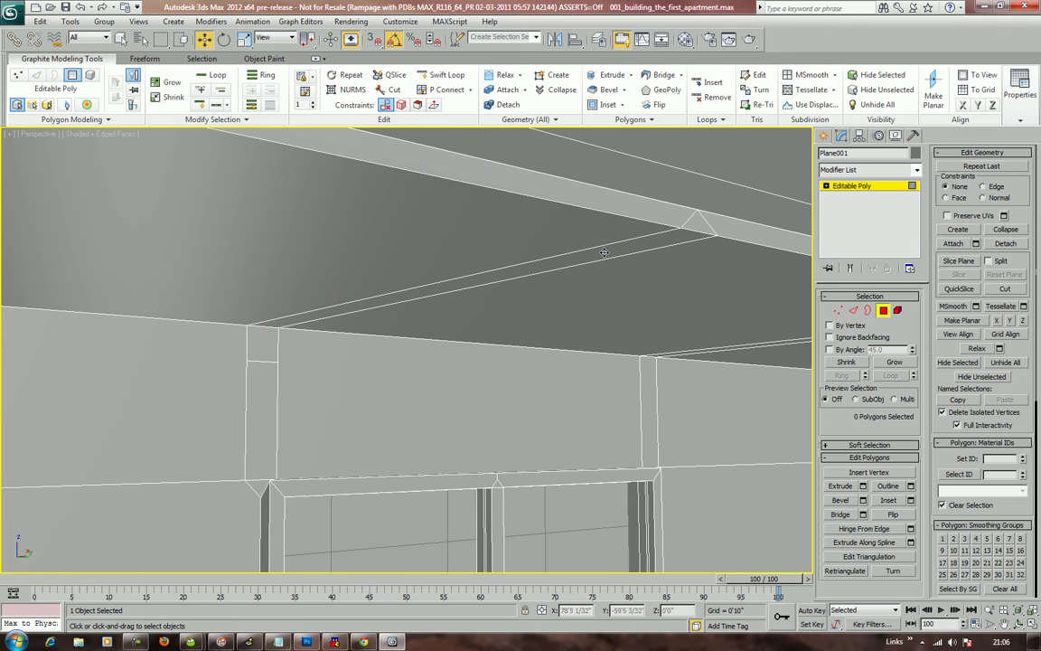
left_click(624, 253)
middle_click_drag(677, 312, 623, 290, "alt")
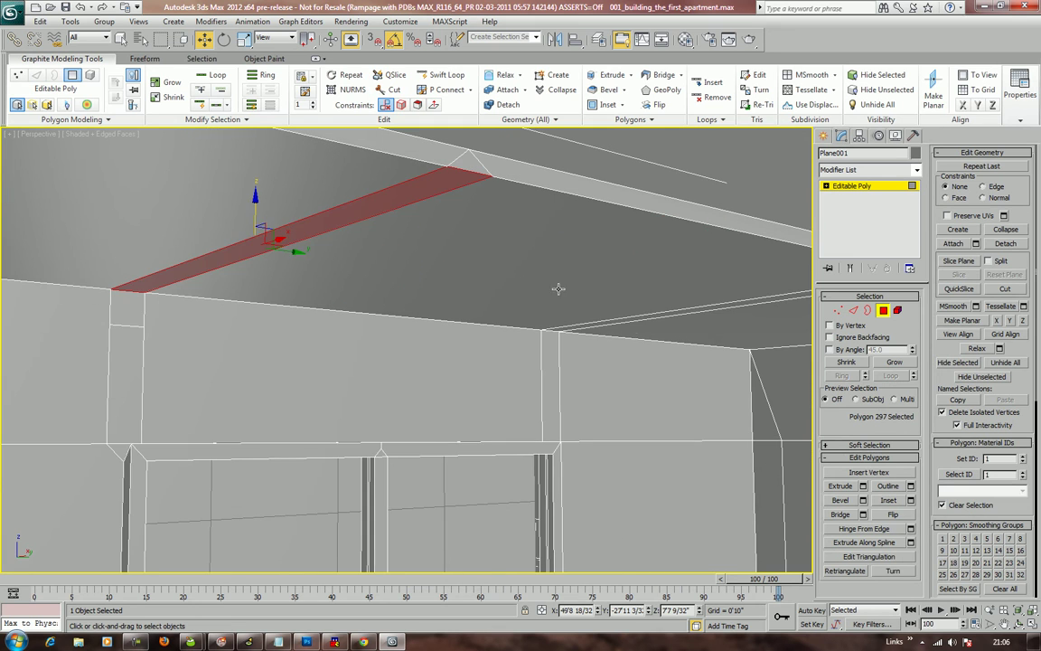
left_click(631, 318, "ctrl")
key("Delete")
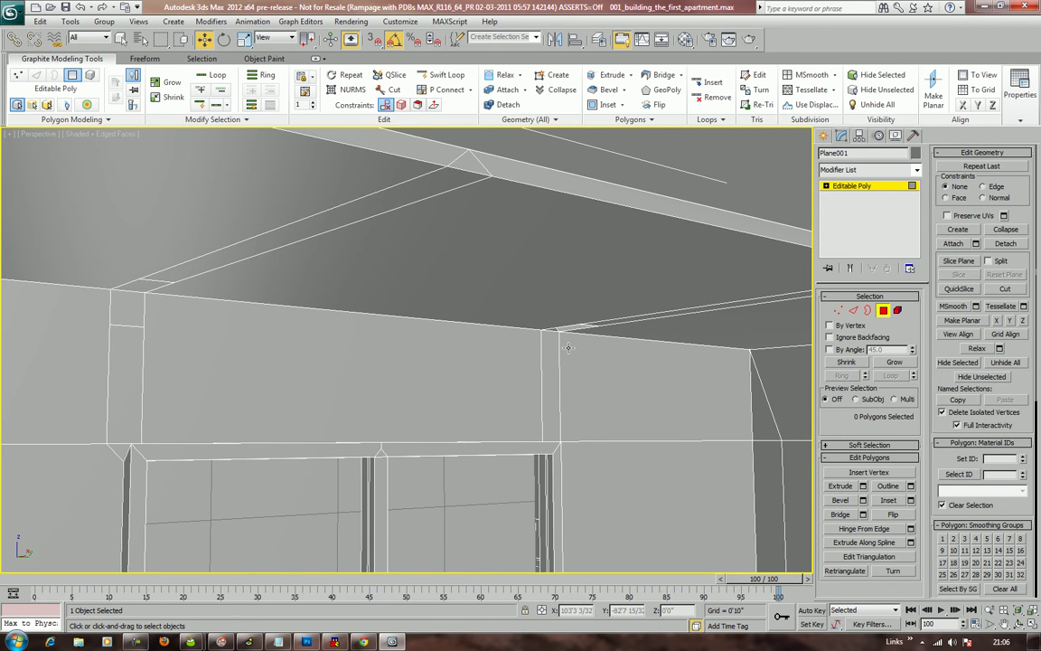
Undo the deletion of the two underside strips and their selection
key("ctrl+z")
key("ctrl+z")
key("ctrl+z")
Connect the chamfered wall edges above the double window's other corner and raise the new edge close to the overhang
key("2")
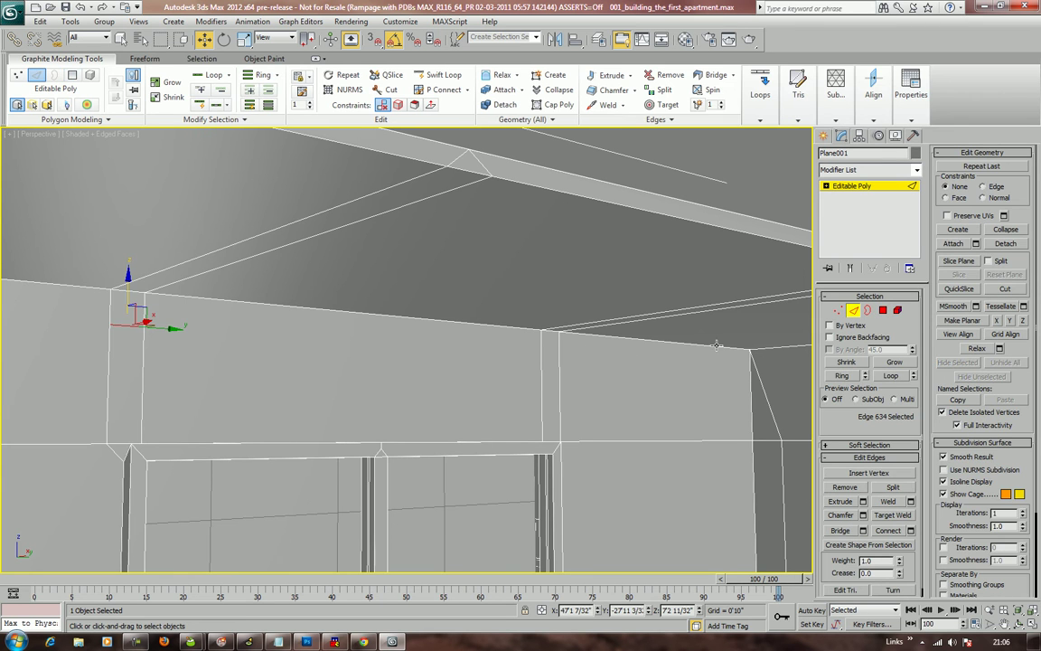
left_click(559, 370)
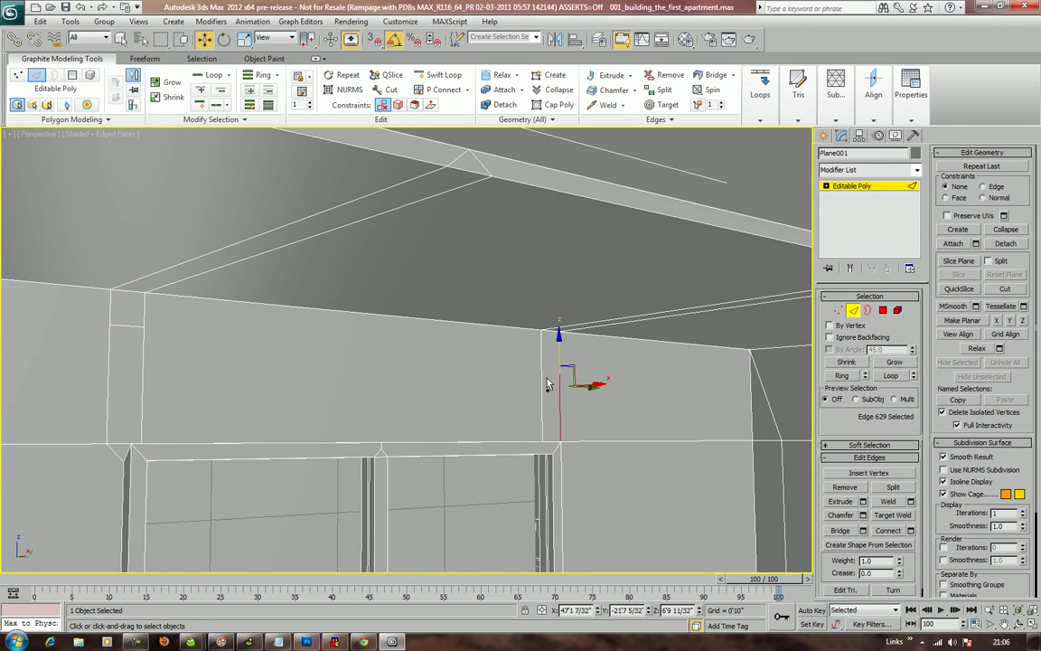
left_click(542, 383, "ctrl")
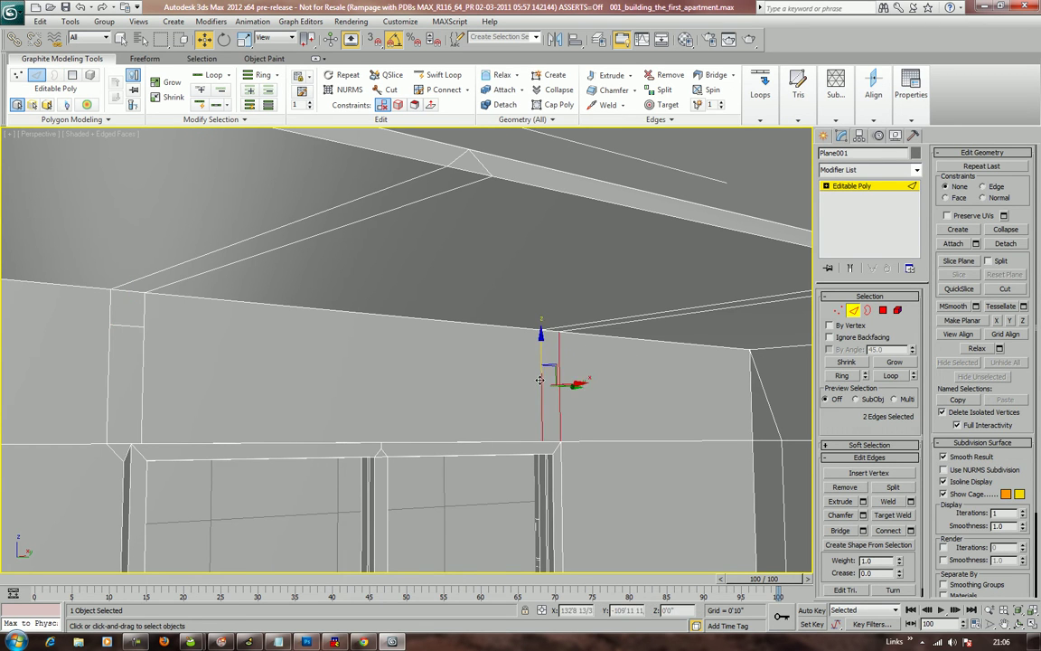
left_click(890, 532)
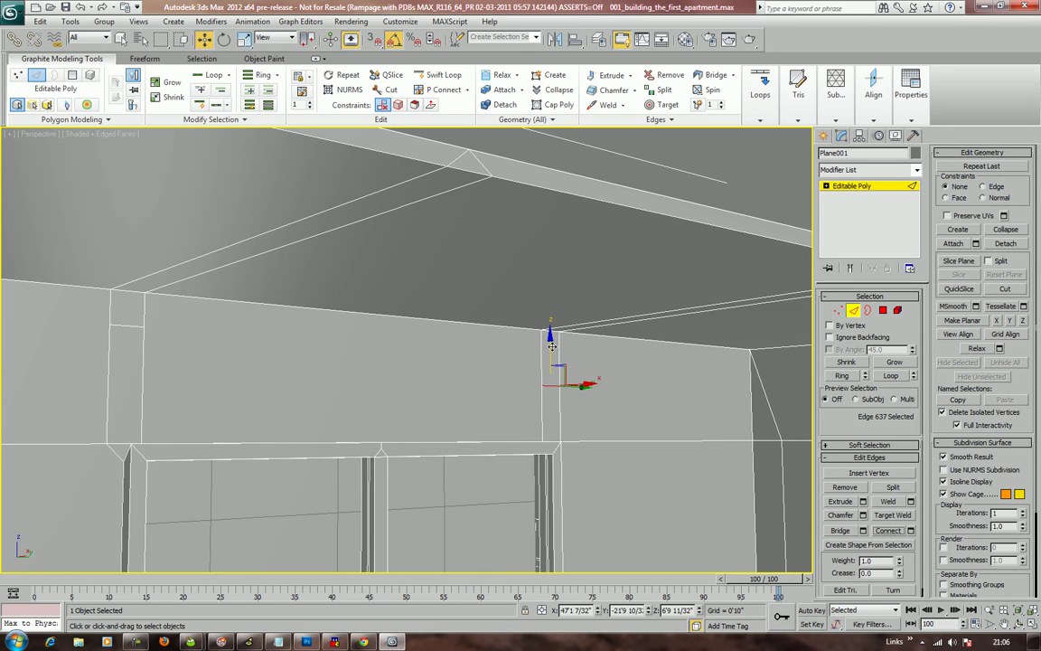
left_click_drag(551, 347, 559, 313)
Delete the two narrow strip polygons running across the underside of the overhang
left_click(881, 310)
key("4")
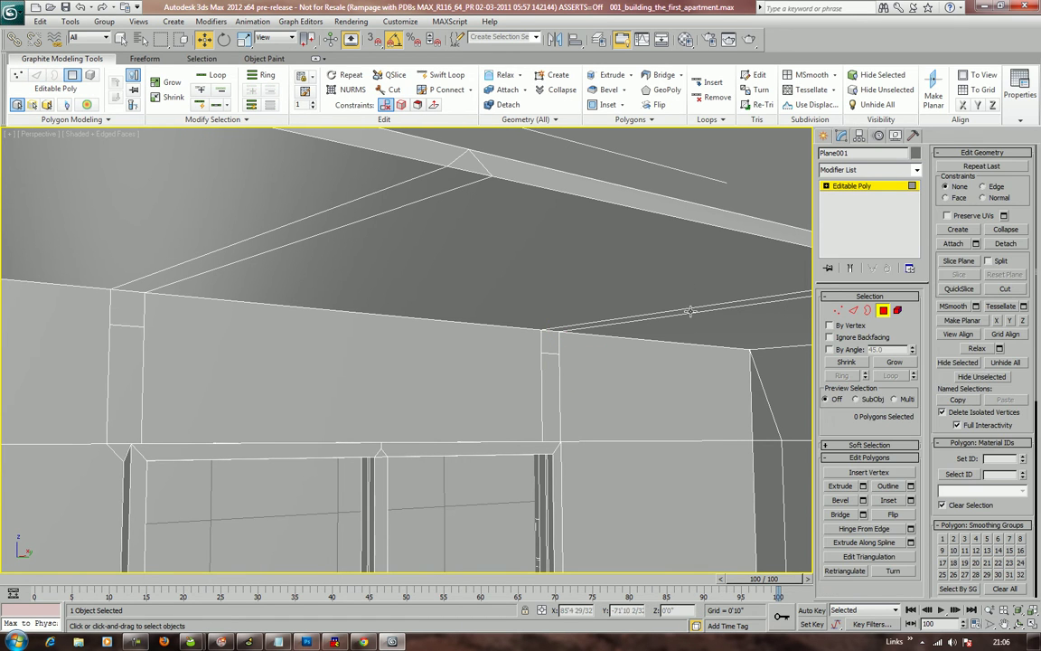
left_click(685, 306)
left_click(411, 195, "ctrl")
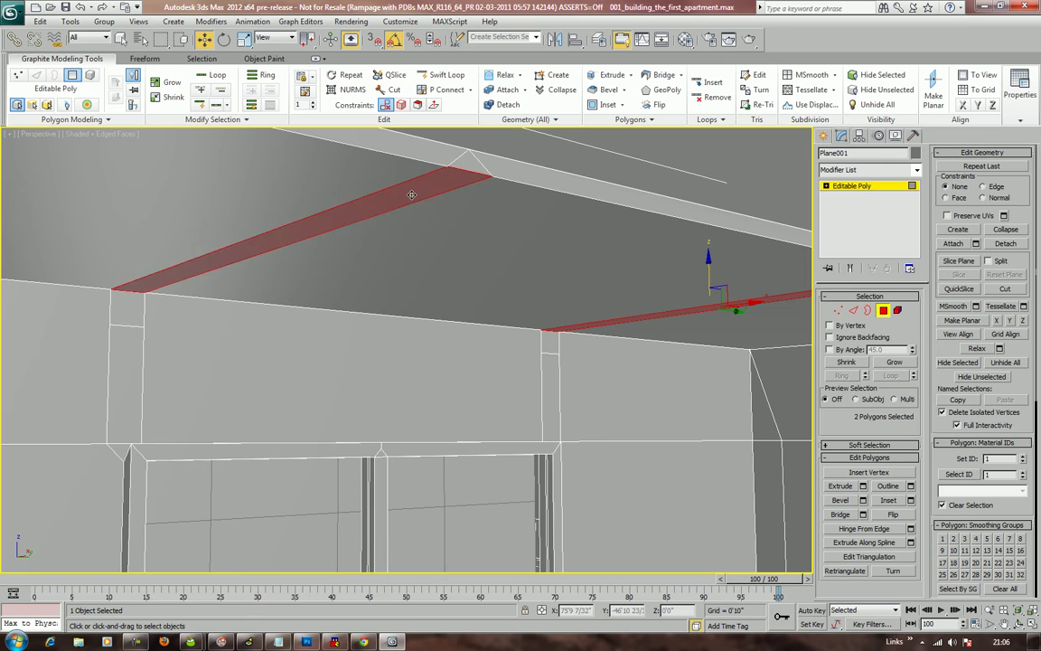
key("Delete")
Extrude the two small wall polygons above the double window's corners outward into beams reaching almost to the overhang's outer edge
left_click(128, 309)
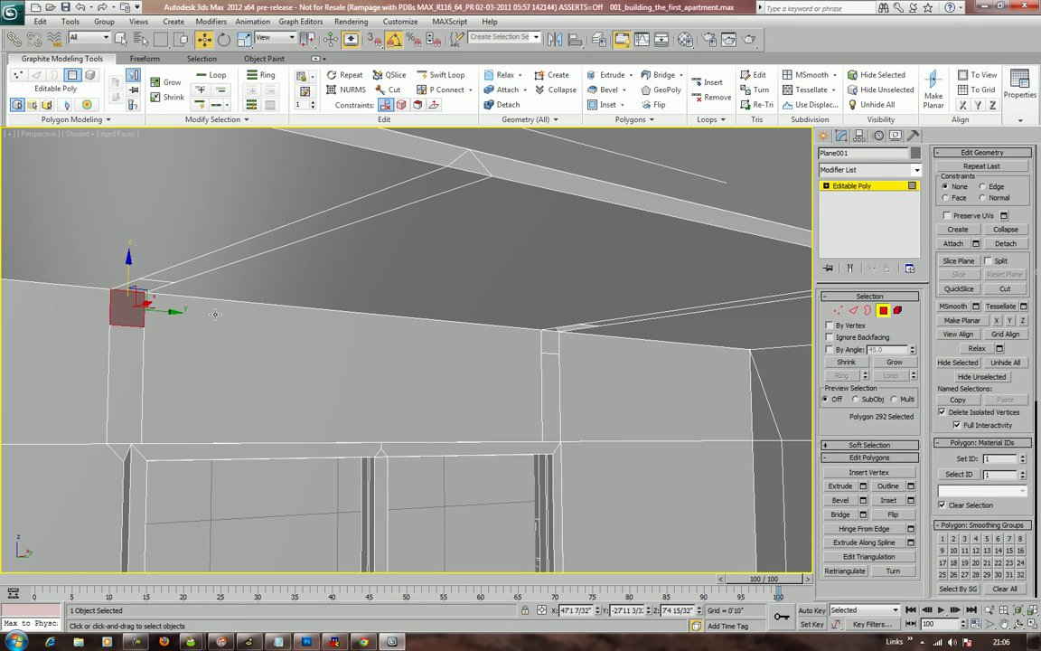
left_click(554, 342, "ctrl")
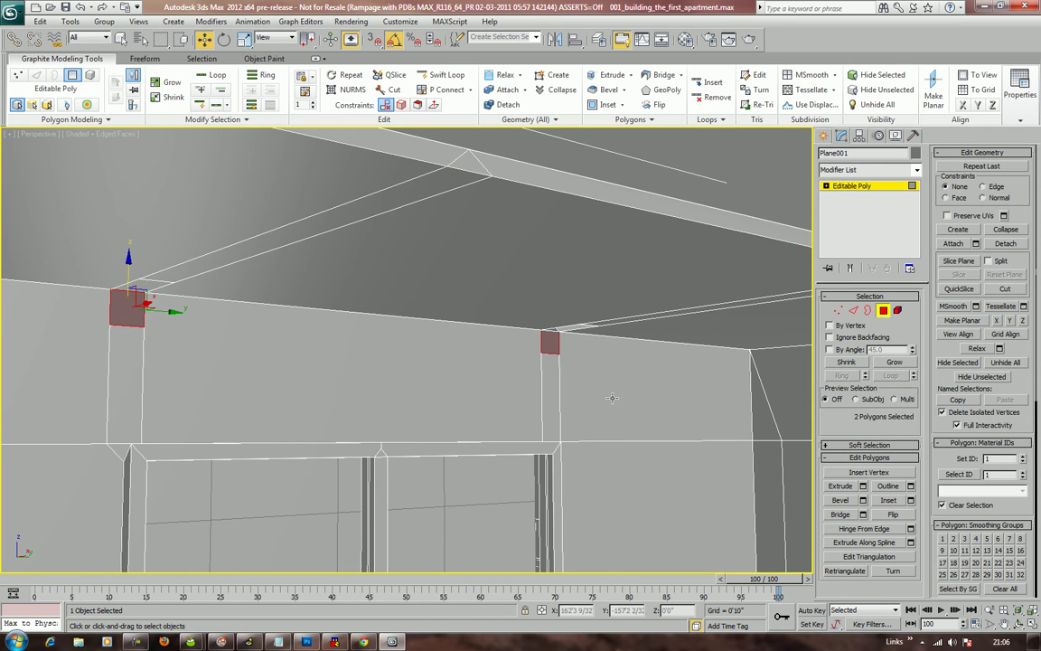
middle_click_drag(553, 342, 614, 449, "alt")
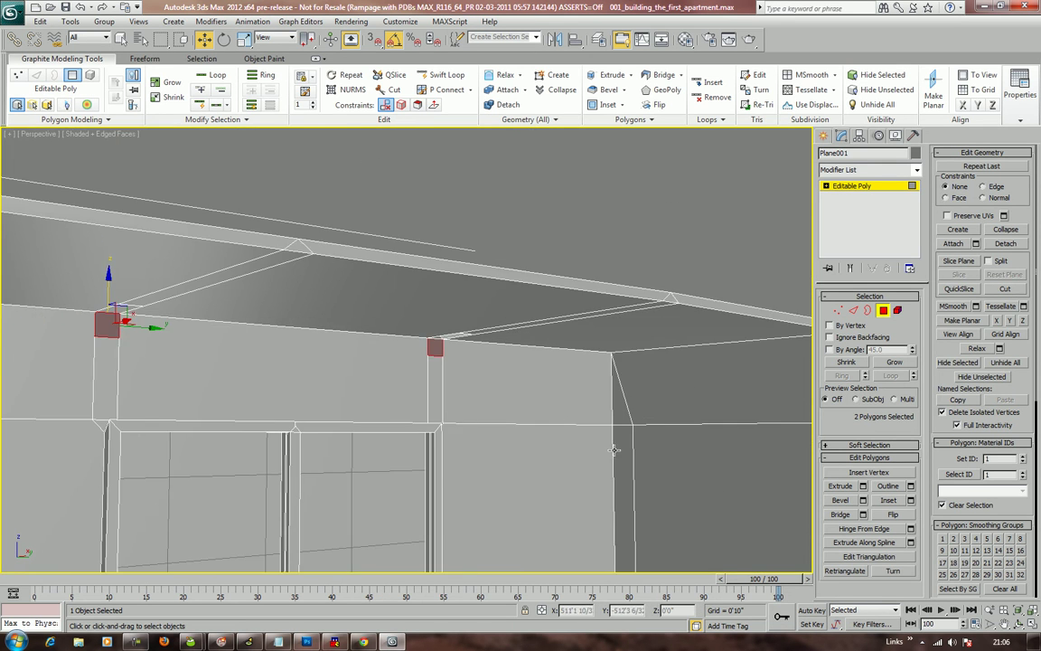
left_click(854, 487)
left_click_drag(434, 352, 496, 626)
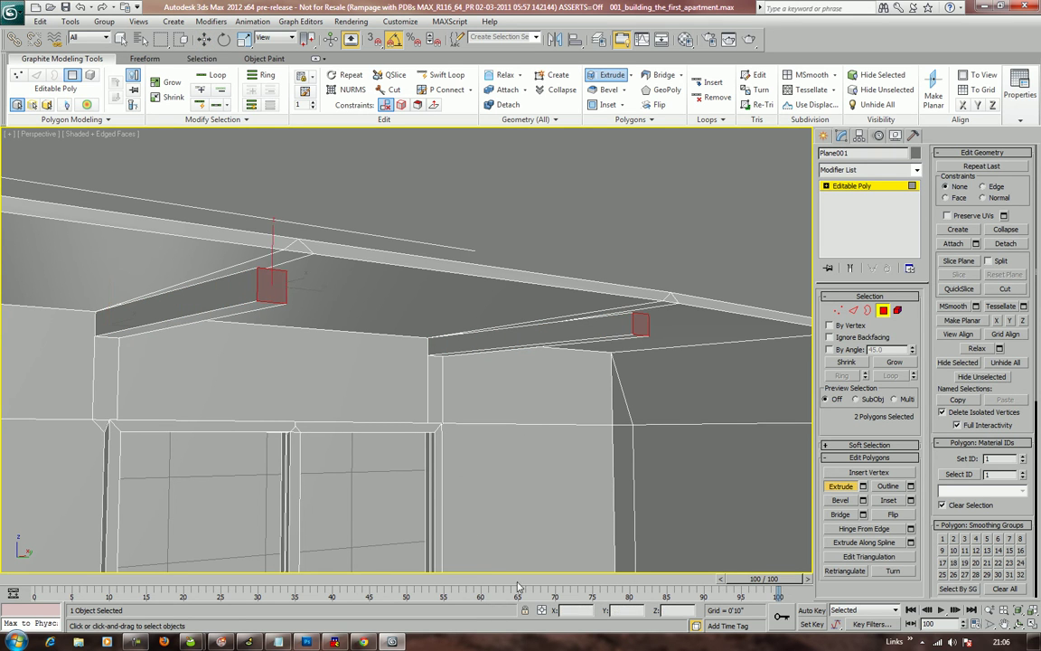
Try to target-weld the upper corner of one beam's end to the nearby vertex on the overhang's edge
middle_click_drag(643, 314, 327, 346)
scroll(623, 365, "up", 3)
scroll(634, 363, "up", 2)
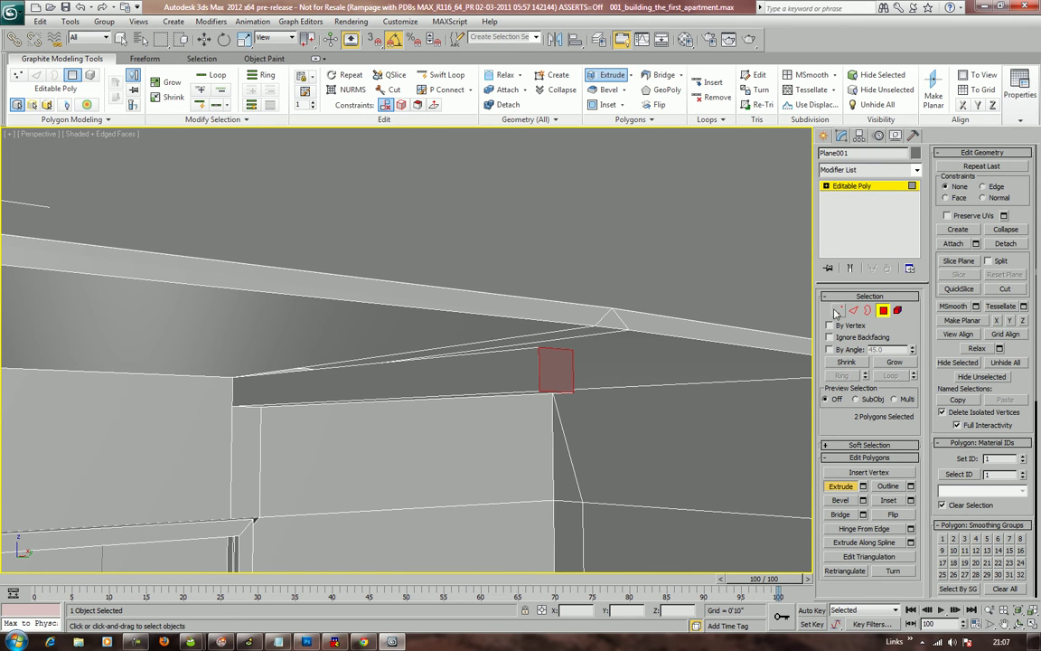
key("1")
left_click(902, 502)
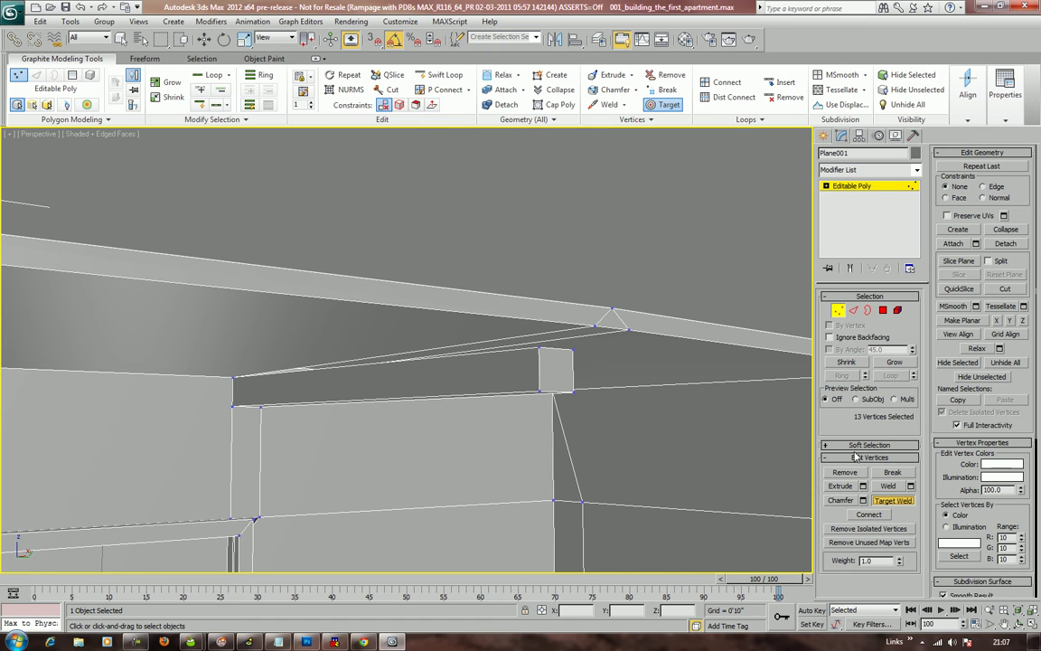
left_click(539, 346)
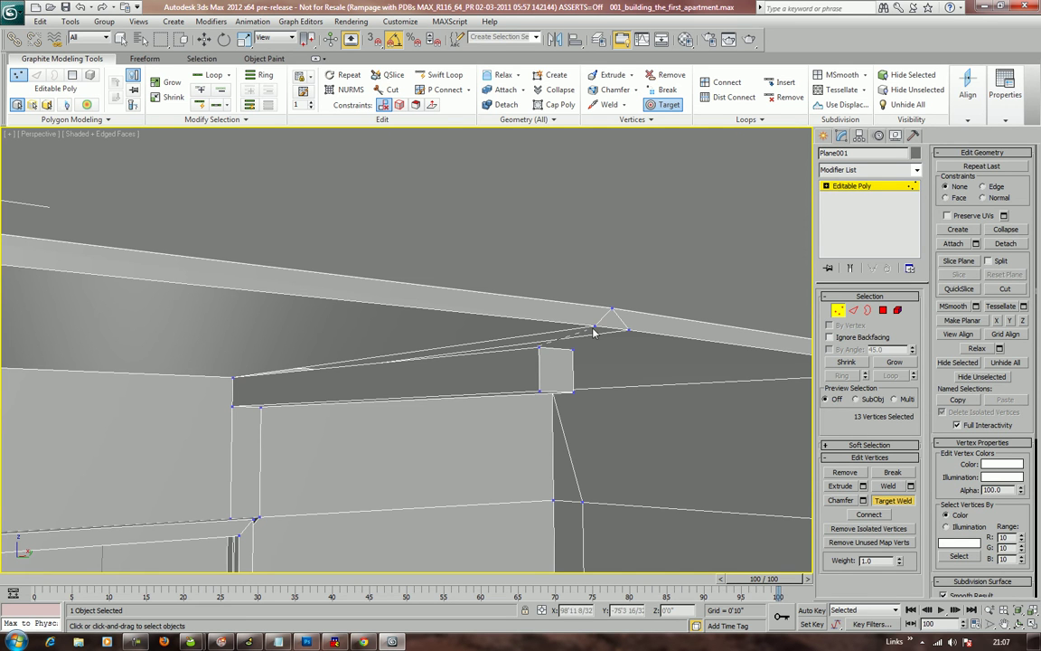
middle_click_drag(609, 342, 570, 338, "alt")
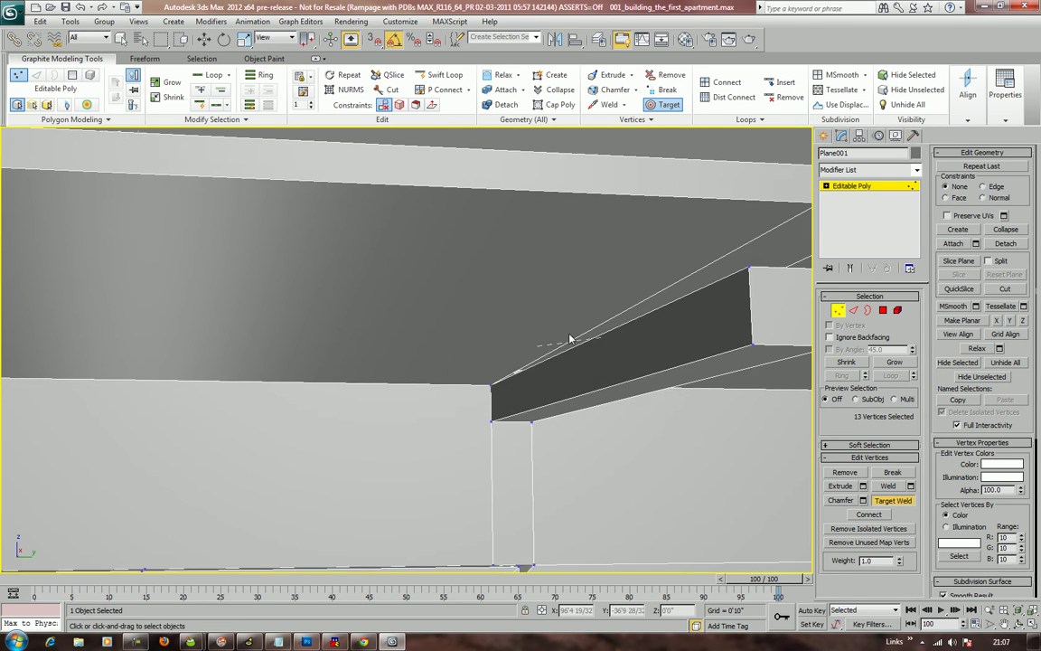
middle_click_drag(650, 331, 382, 370)
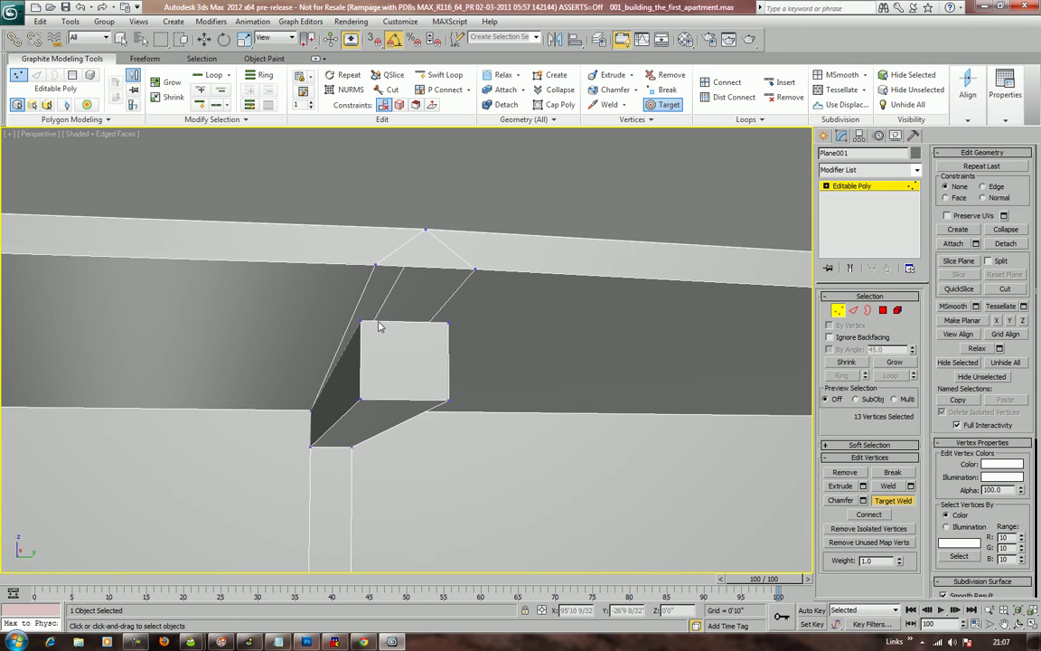
right_click(368, 326)
left_click(361, 321)
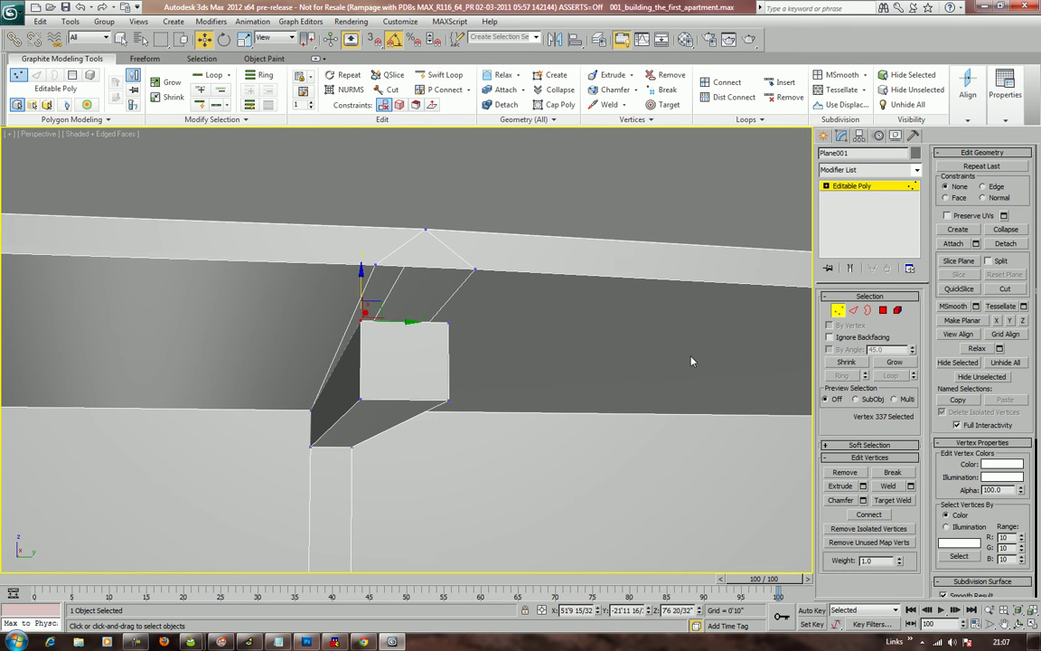
left_click(893, 499)
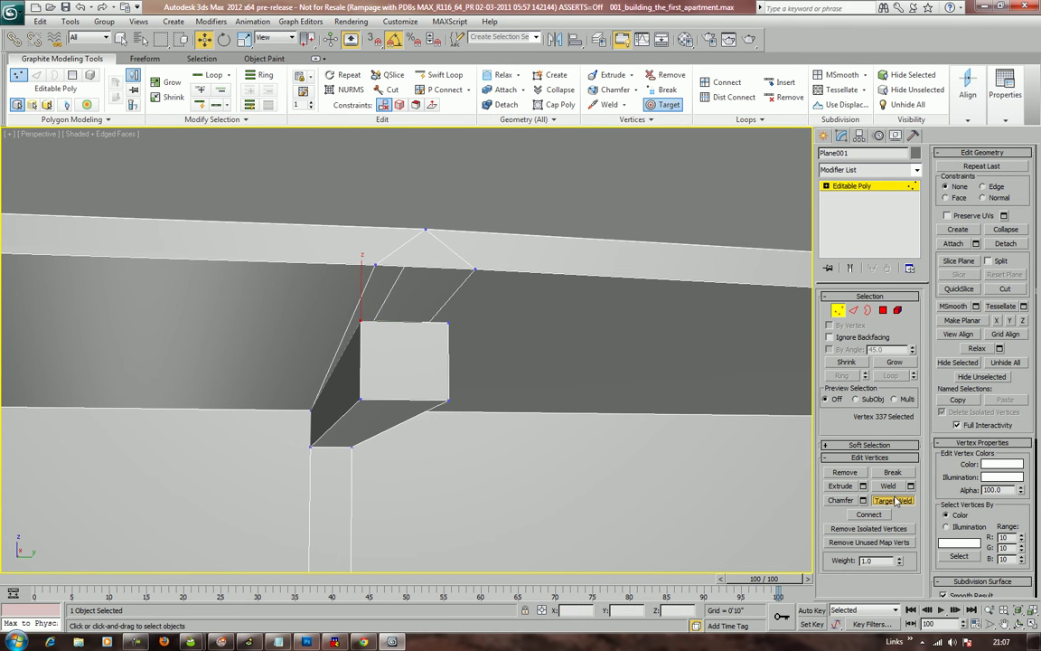
middle_click_drag(372, 326, 370, 343, "alt")
left_click(362, 321)
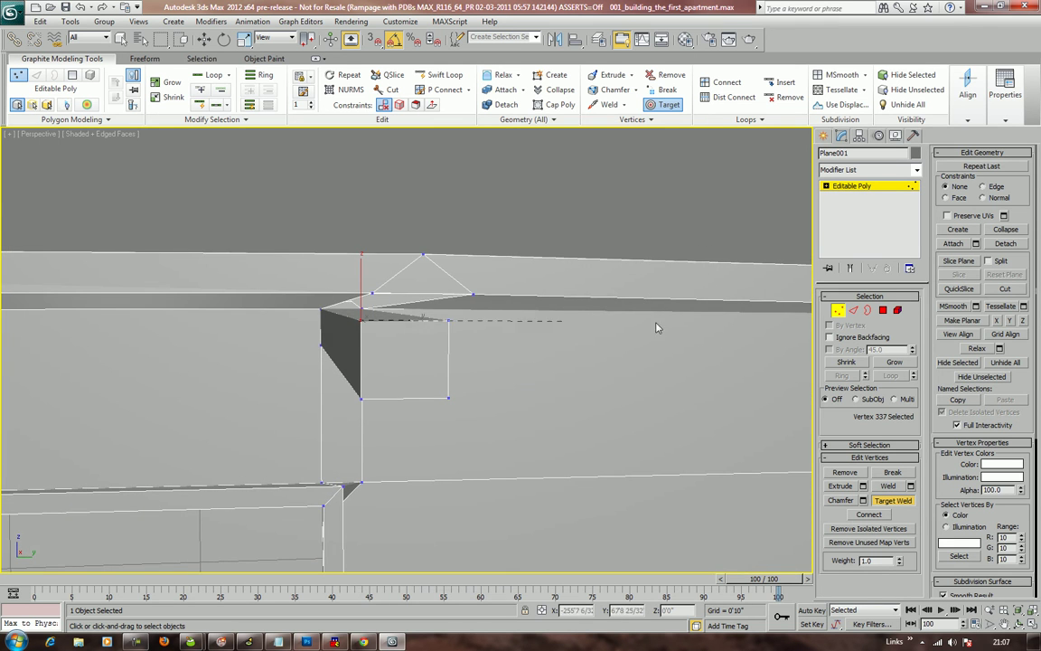
Delete the top polygons of both support beams beneath the overhang
left_click(883, 311)
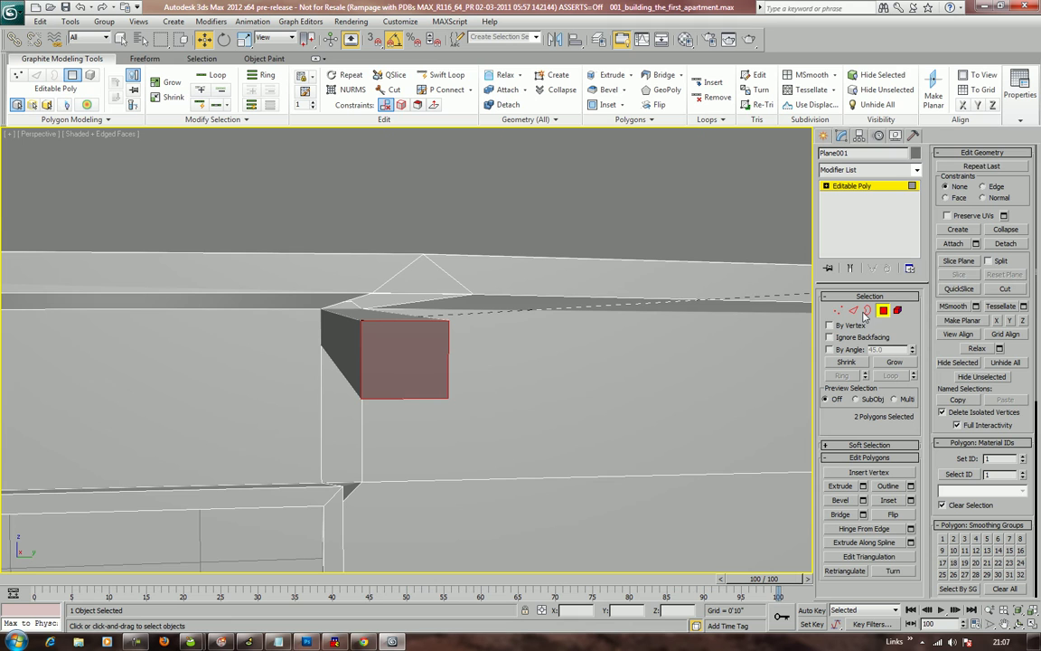
left_click(387, 319)
key("Delete")
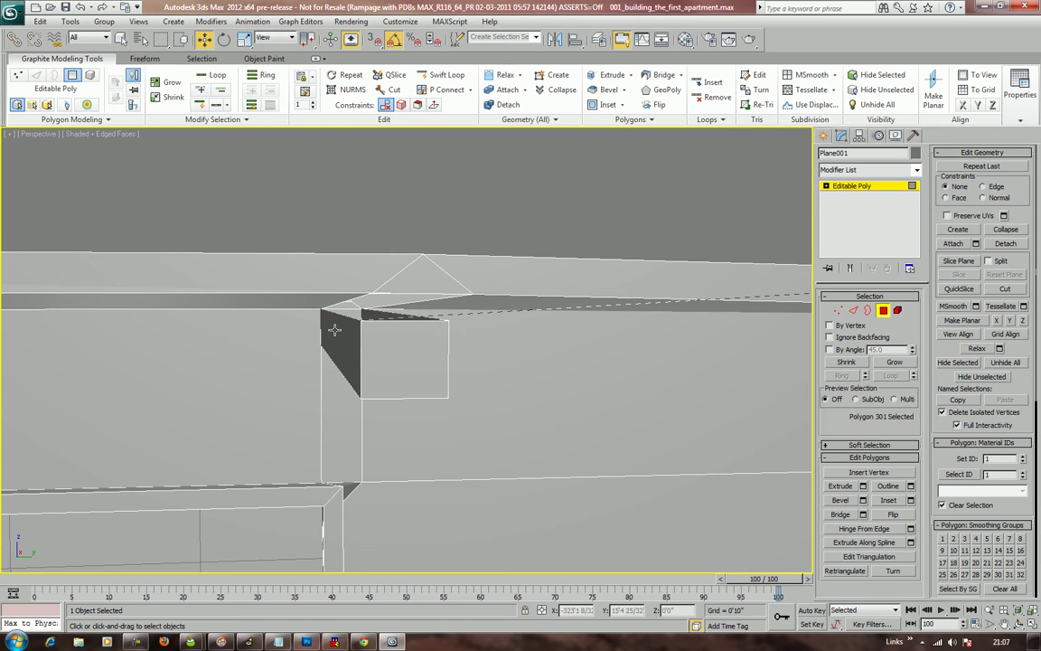
middle_click_drag(210, 349, 242, 310)
left_click(271, 341)
key("Delete")
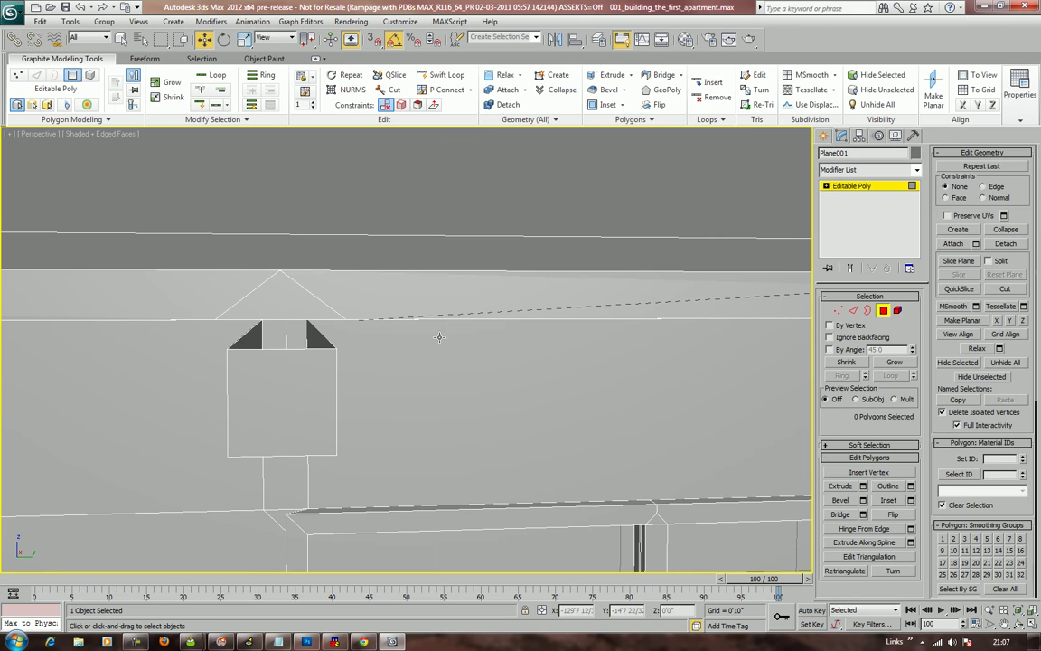
Target-weld both upper end corners of the first support beam to the two chamfer vertices on the overhang's lower edge
left_click(838, 311)
left_click(893, 500)
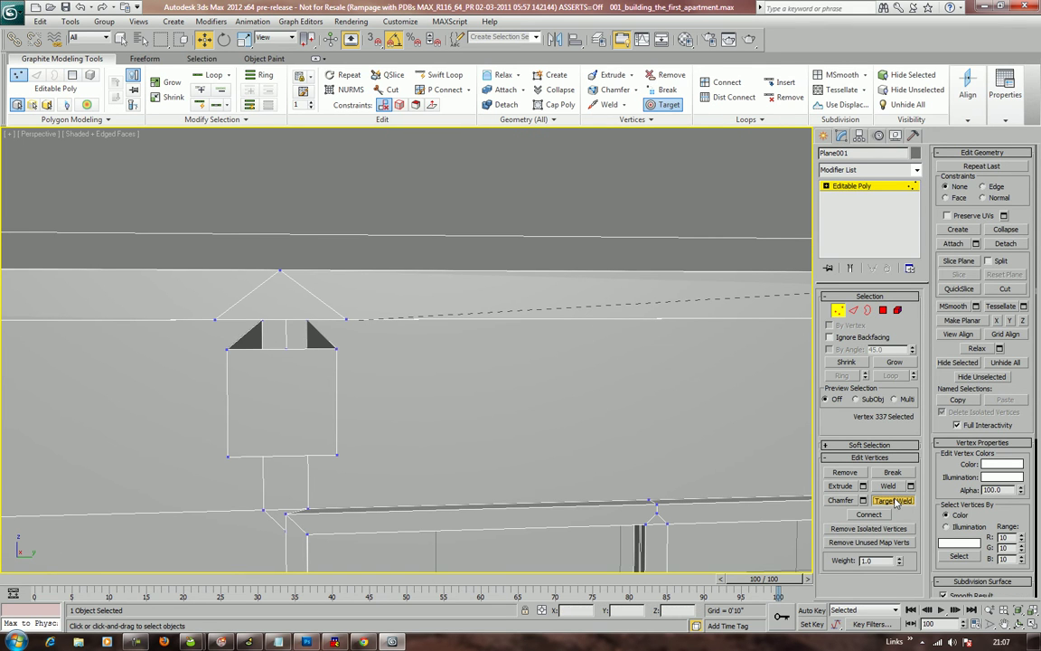
left_click(335, 348)
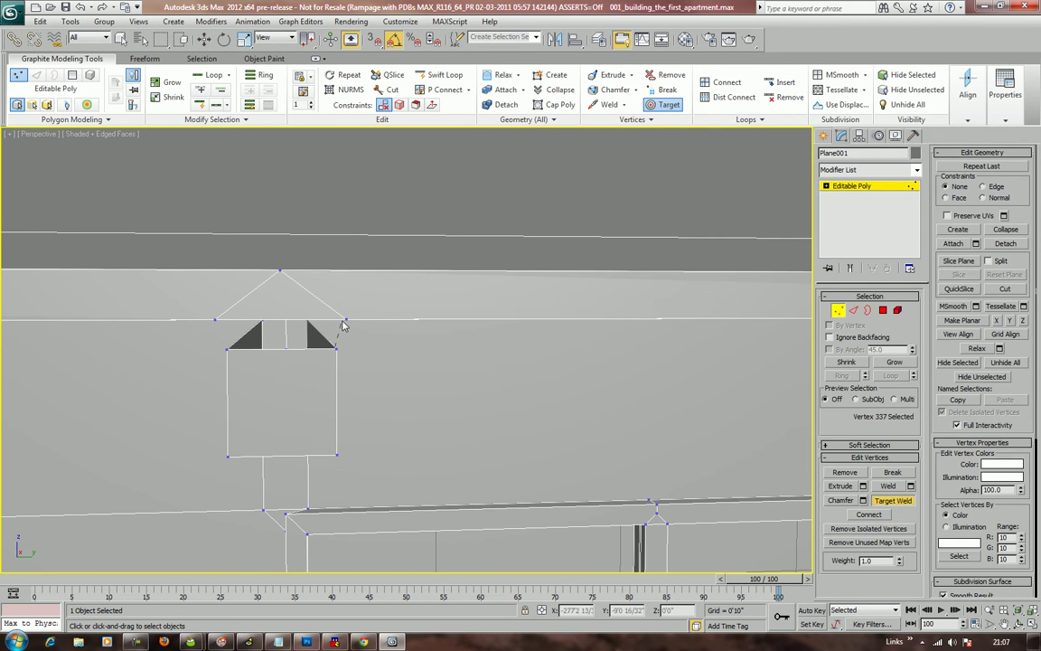
left_click(345, 319)
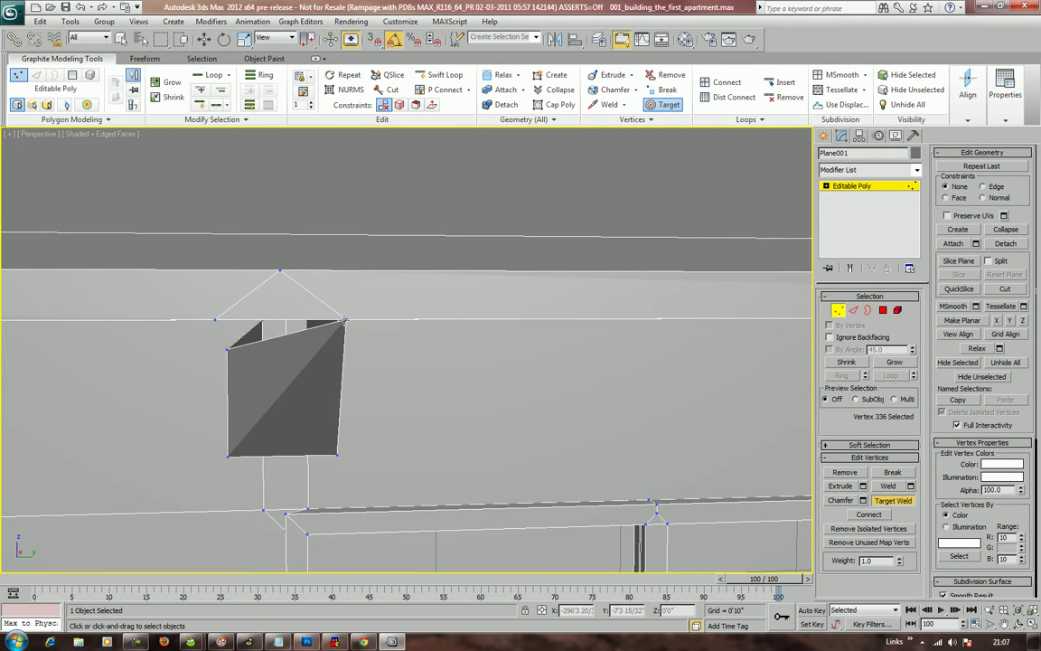
left_click(214, 321)
Target-weld the second support beam's two upper end corners to their matching chamfer vertices on the overhang's edge
middle_click_drag(415, 359, 221, 358)
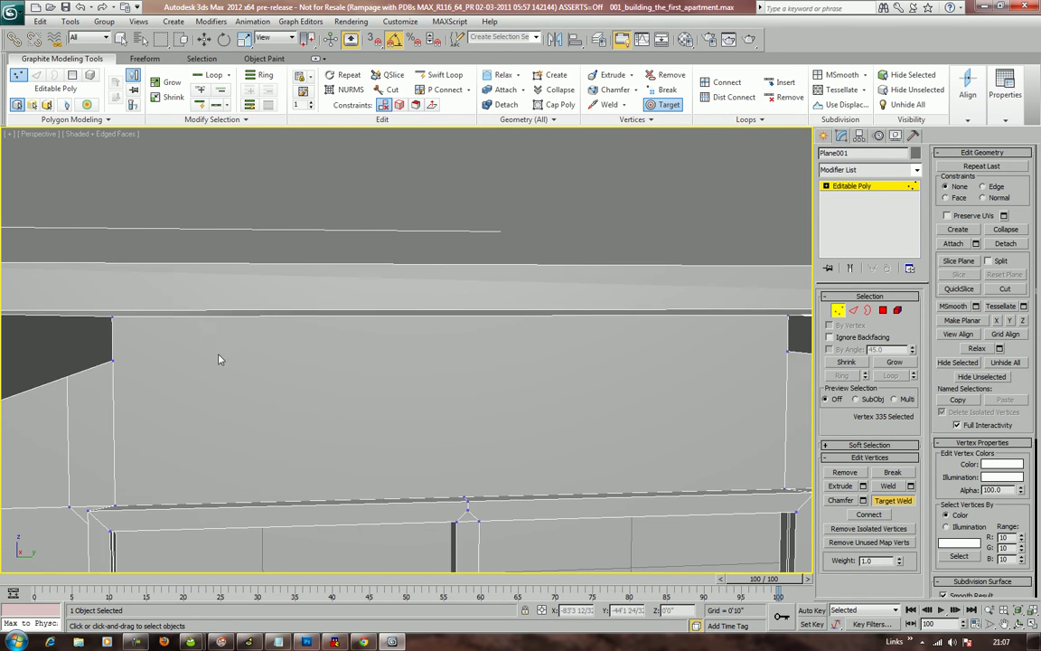
mouse_move(511, 364)
middle_mouse_down()
mouse_move(329, 365)
mouse_move(516, 364)
middle_mouse_up()
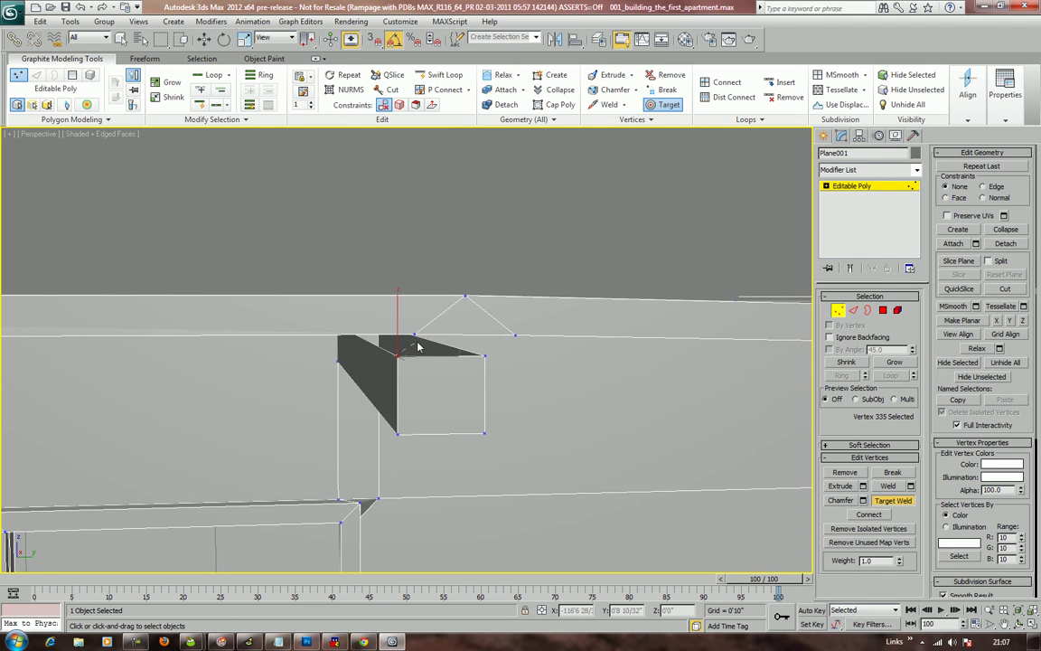
left_click(415, 335)
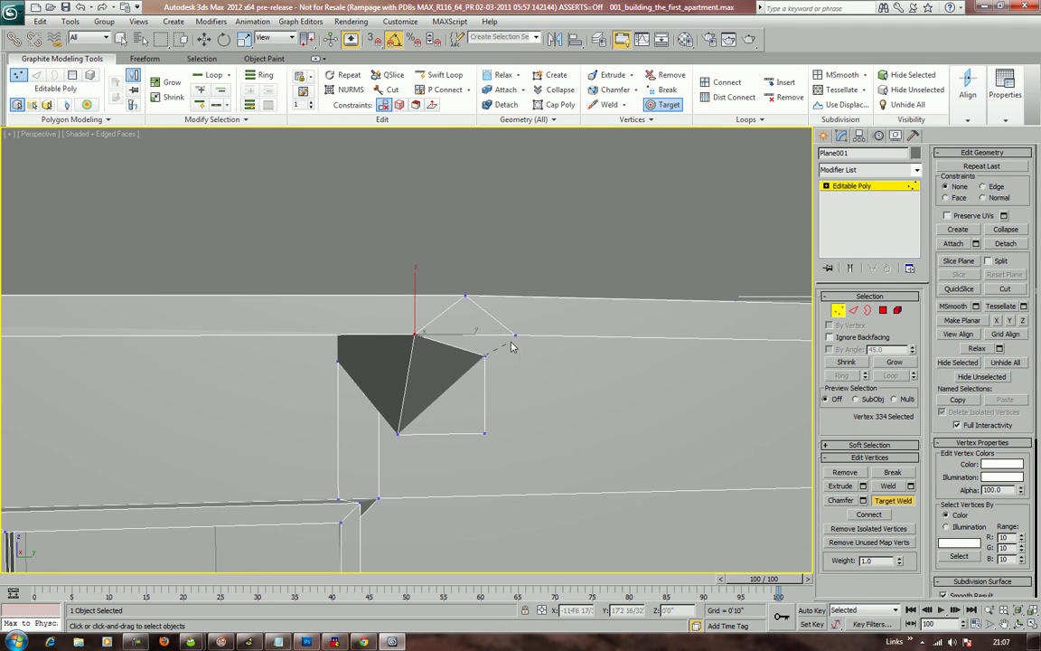
left_click(515, 336)
Clone the overhang's top polygons and their adjoining edge strips as an element, placed straight down at ground level as a porch slab
mouse_move(512, 372)
middle_mouse_down("alt")
mouse_move(500, 353)
mouse_move(529, 384)
middle_mouse_up("alt")
scroll(530, 390, "down", 10)
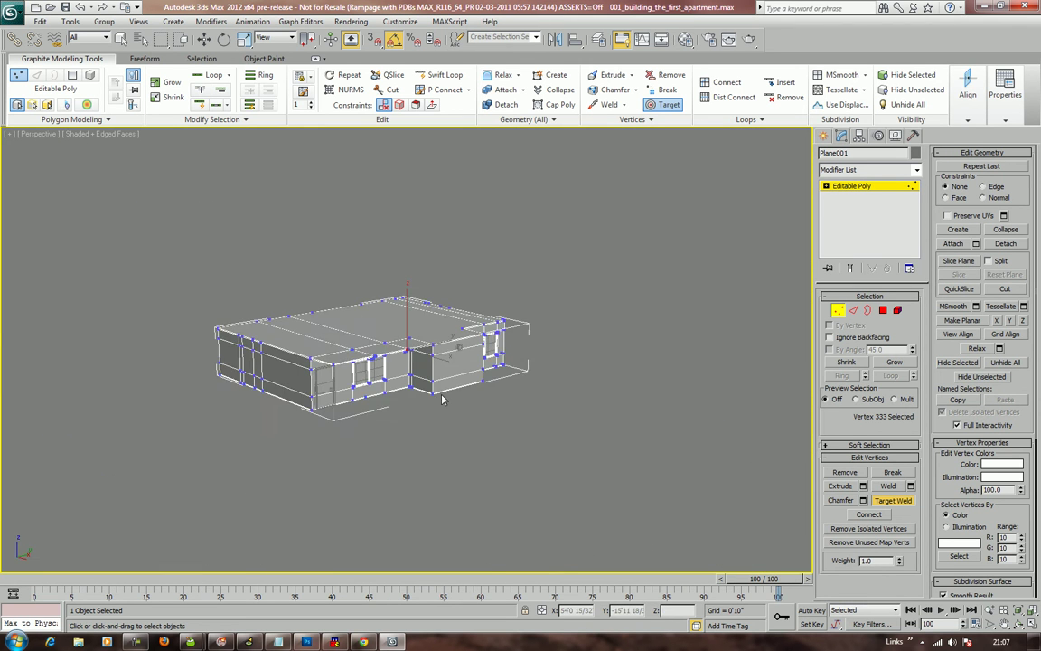
middle_click_drag(439, 362, 477, 395, "alt")
scroll(450, 424, "up", 5)
scroll(456, 384, "up", 5)
left_click(884, 310)
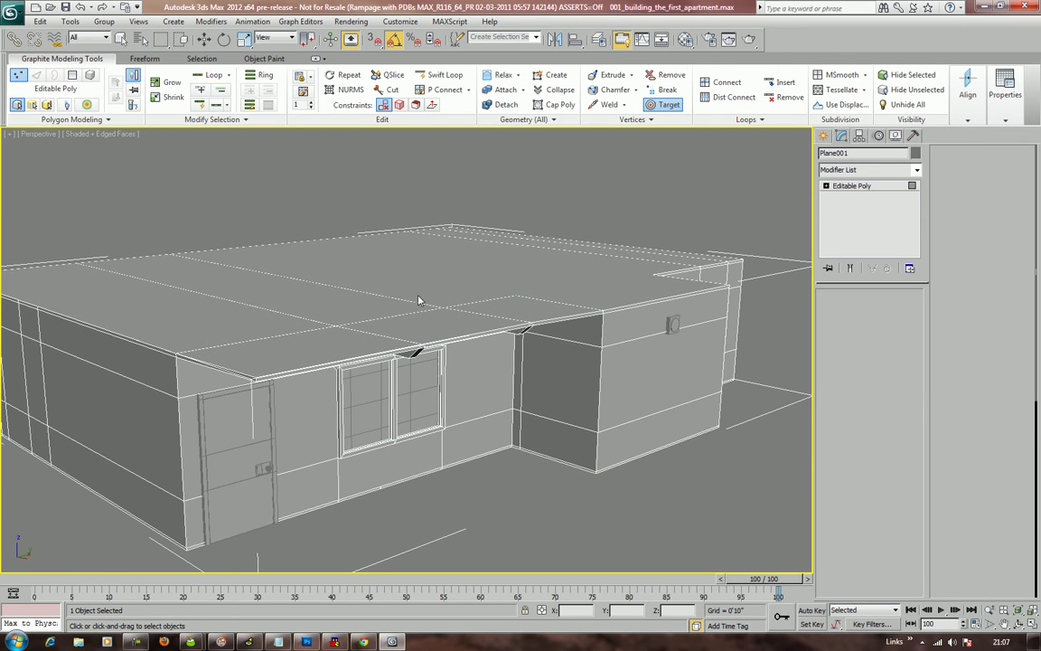
left_click(525, 309)
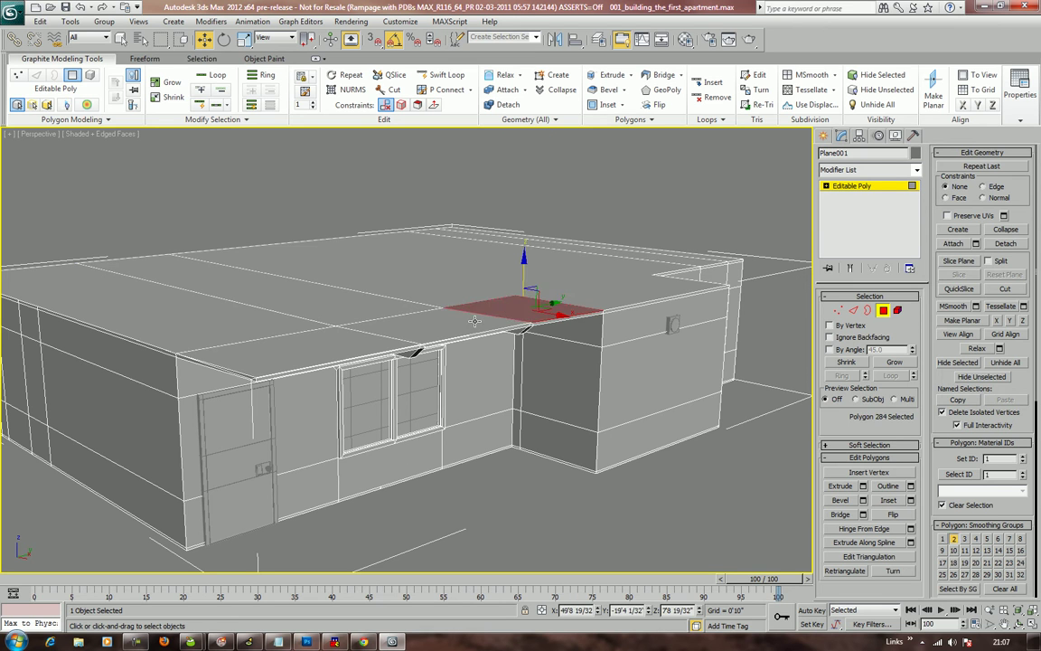
left_click(465, 323, "ctrl")
left_click(331, 350, "ctrl")
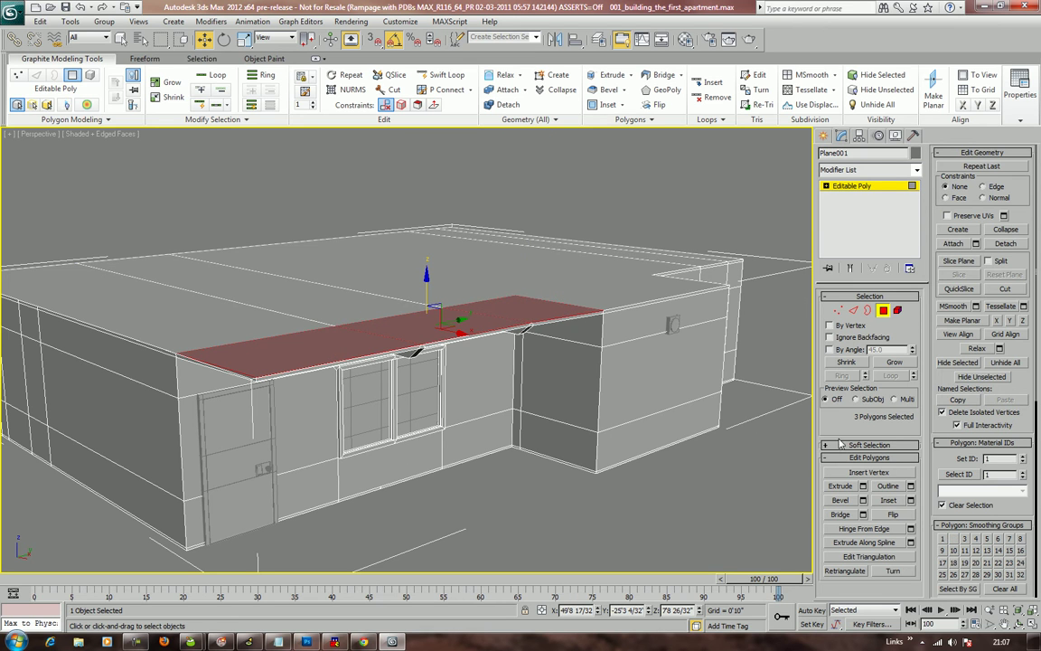
left_click(900, 362)
left_click(492, 262, "alt")
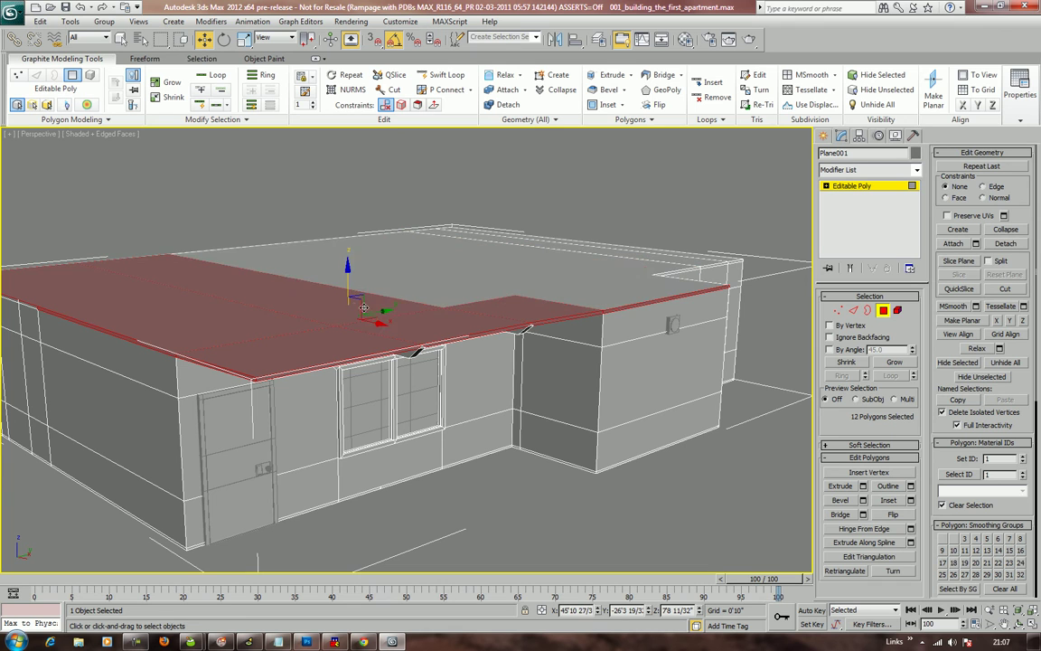
left_click(327, 306, "alt")
left_click(325, 306, "alt")
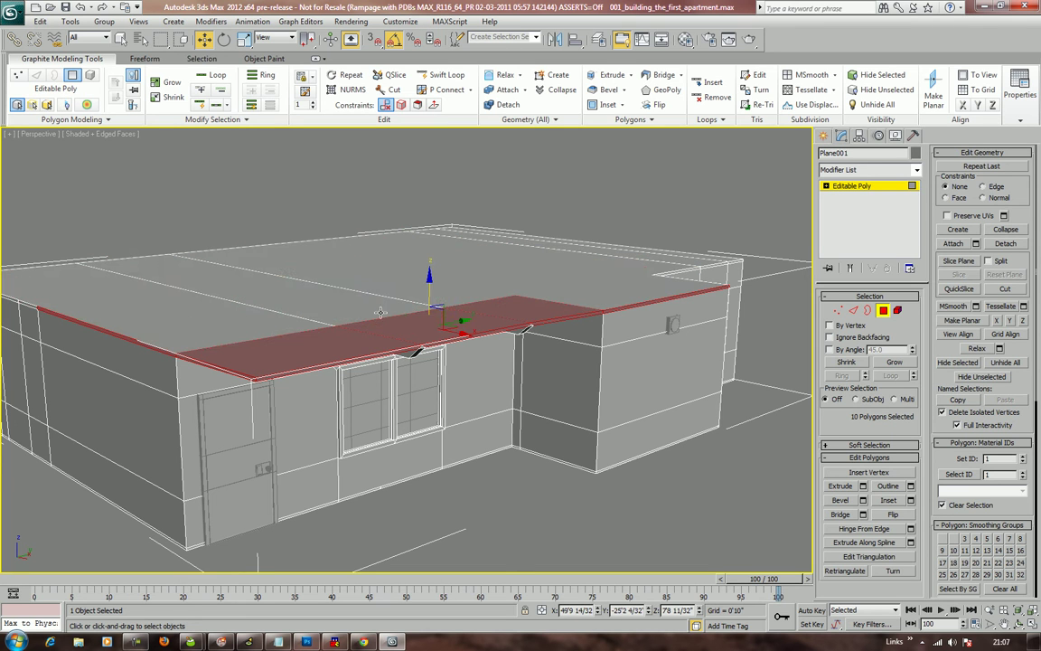
left_click(639, 306, "alt")
left_click(149, 347, "alt")
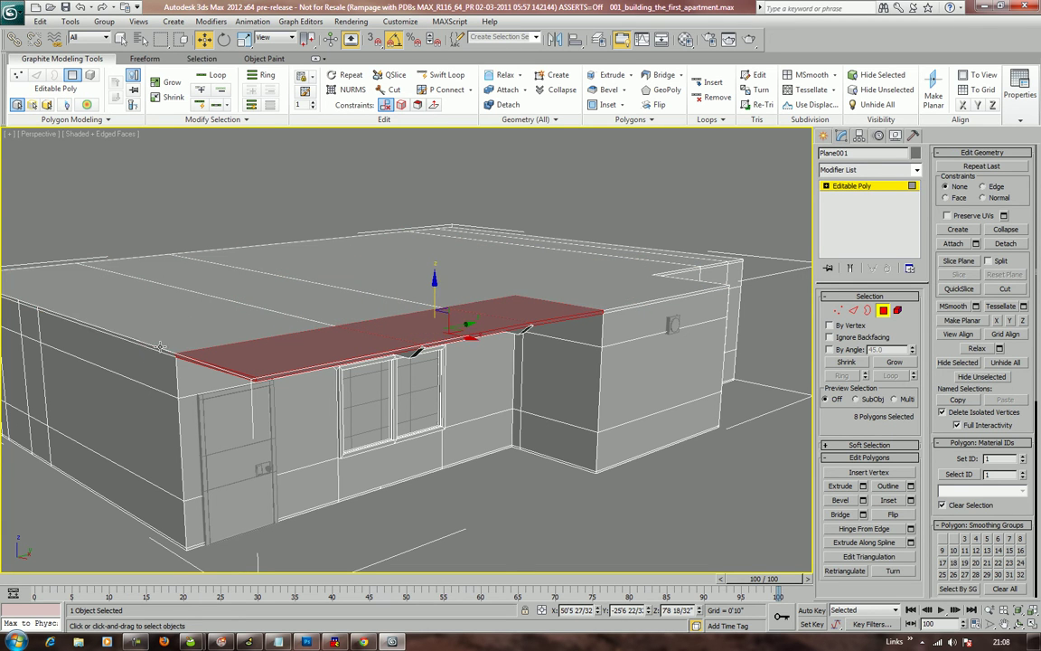
left_click_drag(434, 282, 419, 470)
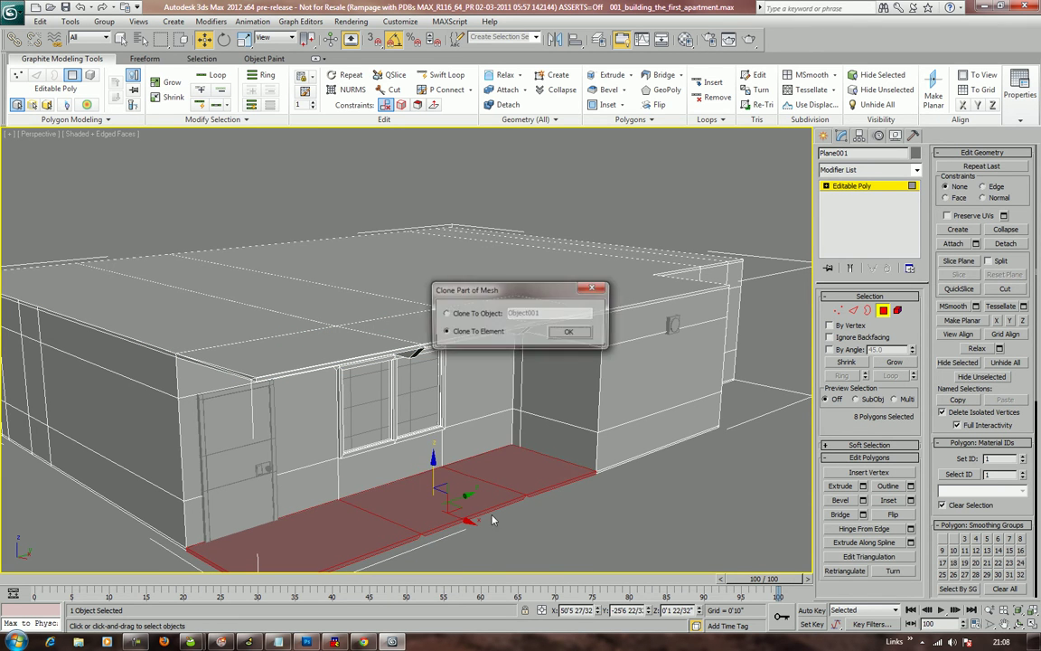
left_click(569, 334)
Lower the cloned porch slab by about 1 18/32 inches and leave polygon editing
mouse_move(533, 486)
middle_mouse_down("alt")
mouse_move(537, 375)
mouse_move(493, 355)
mouse_move(478, 332)
mouse_move(559, 341)
mouse_move(533, 362)
mouse_move(567, 397)
middle_mouse_up("alt")
scroll(537, 363, "up", 3)
scroll(570, 390, "up", 1)
scroll(542, 383, "down", 1)
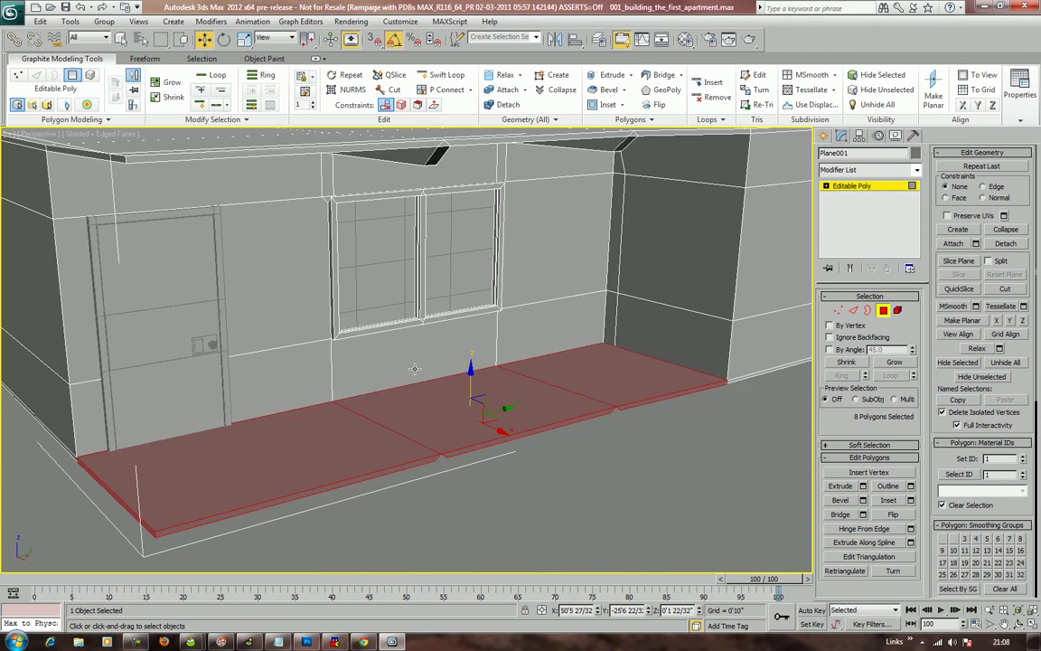
middle_click_drag(411, 369, 461, 349, "alt")
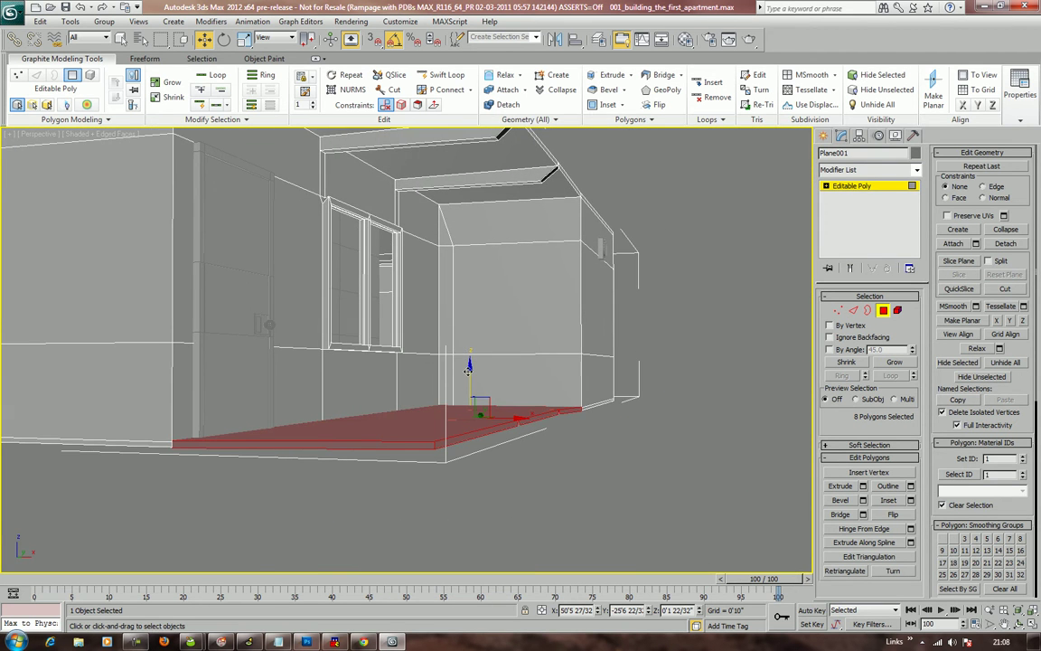
left_click_drag(468, 368, 468, 375)
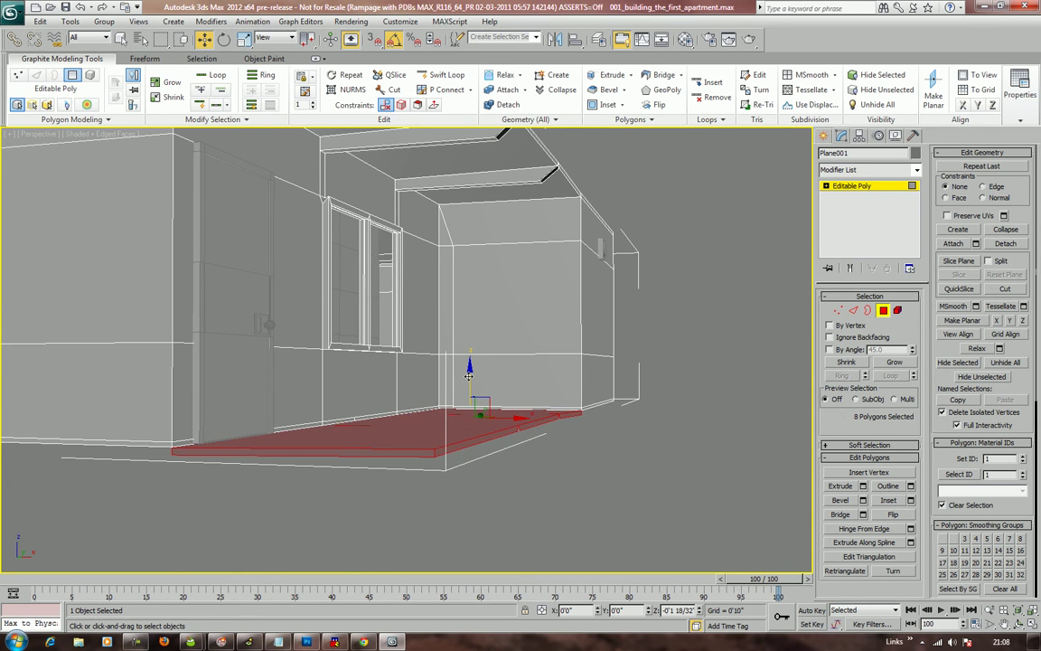
middle_click_drag(519, 373, 582, 416, "alt")
scroll(552, 469, "down", 2)
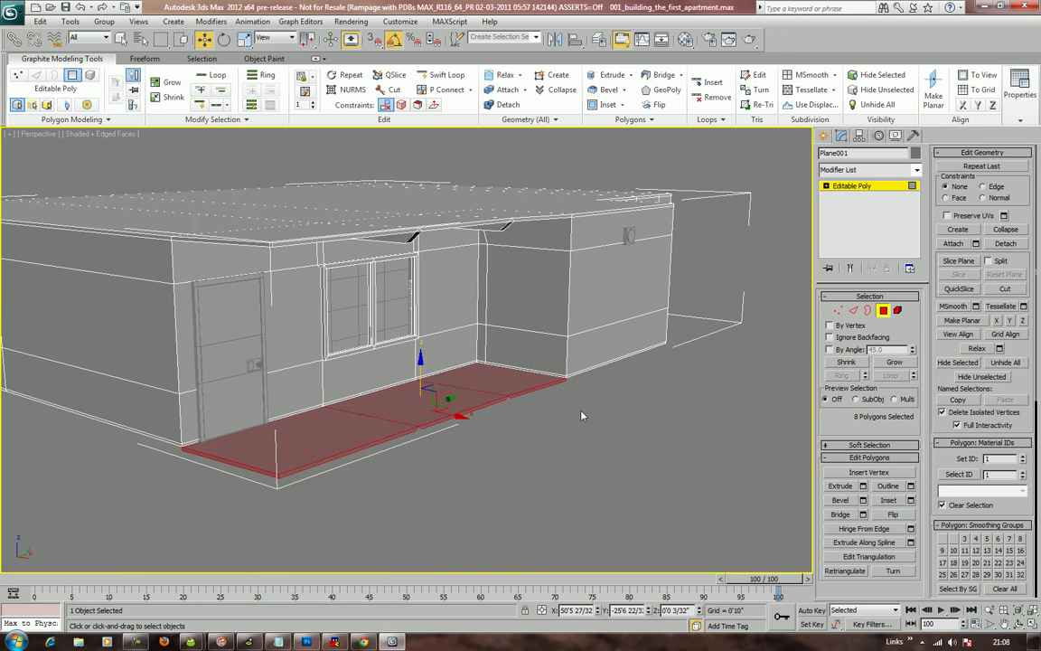
left_click(884, 311)
middle_click_drag(799, 313, 788, 366, "alt")
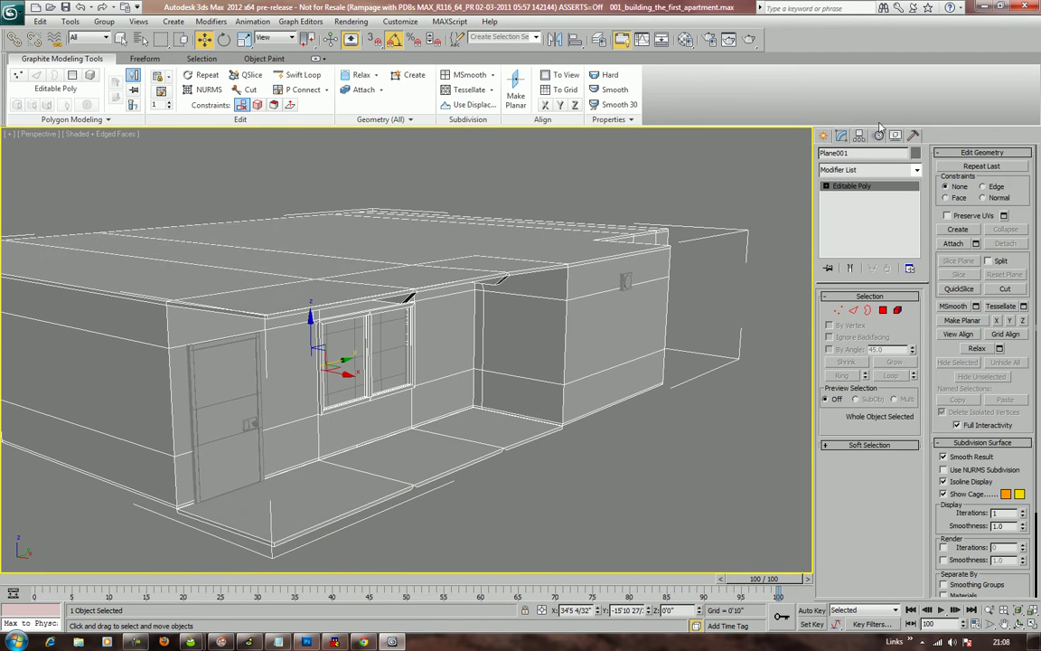
left_click(824, 135)
middle_click_drag(750, 291, 764, 222, "alt")
left_click(846, 241)
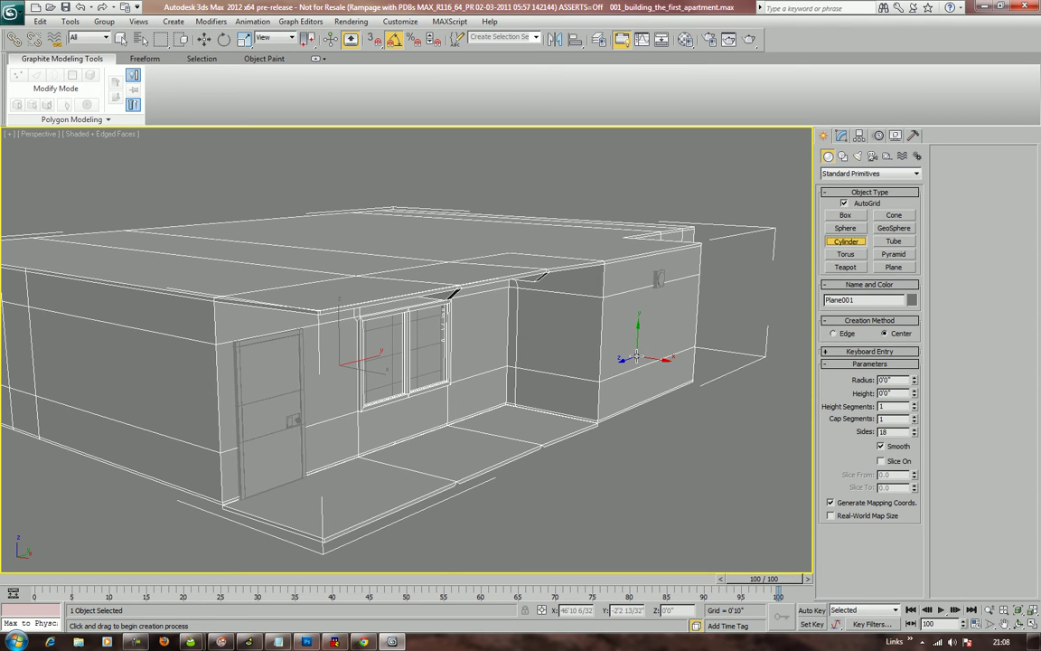
left_click_drag(636, 356, 652, 366)
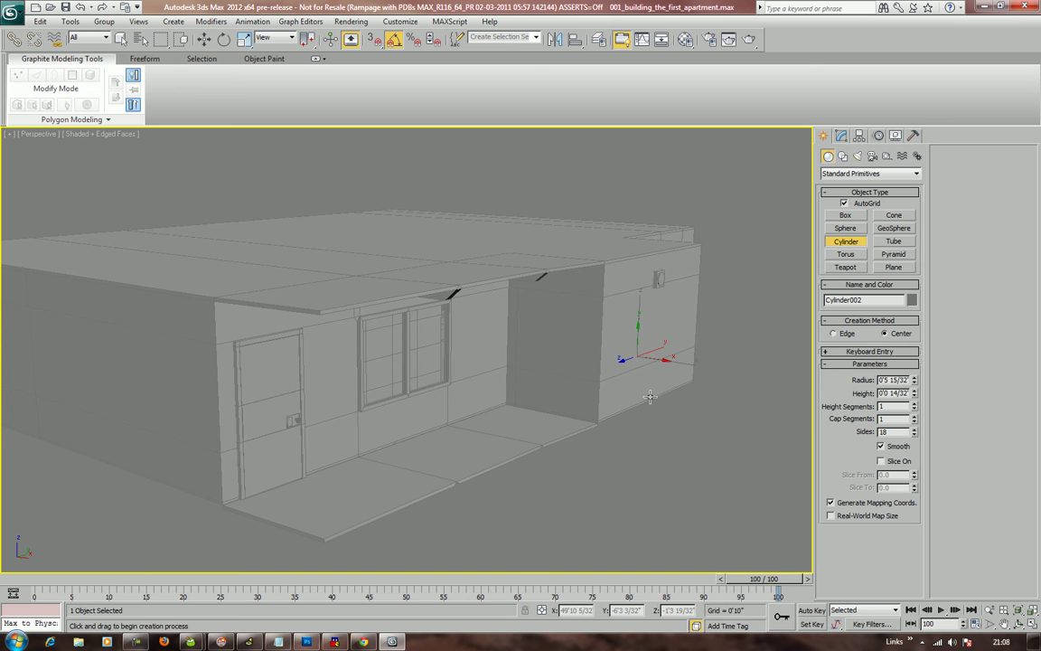
right_click(430, 464)
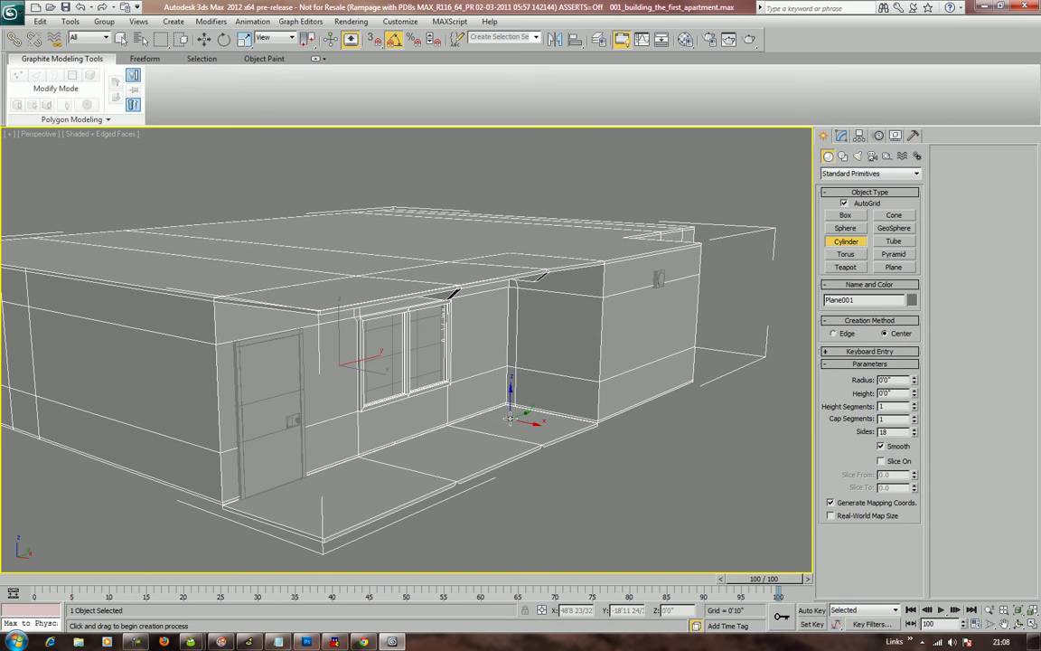
left_click_drag(600, 433, 606, 437)
right_click(608, 434)
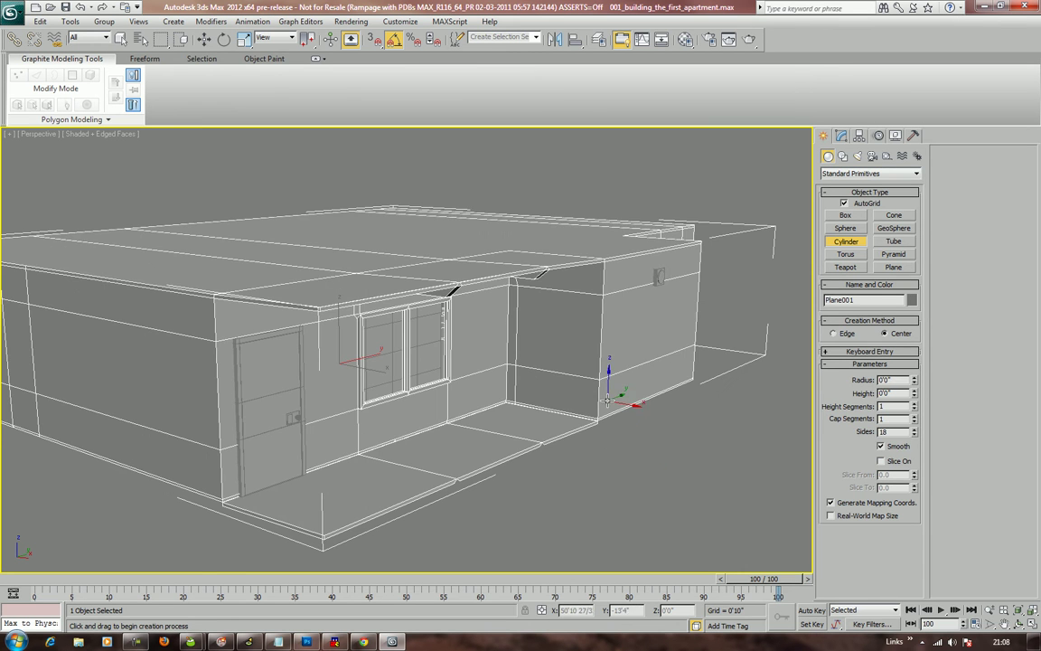
right_click(621, 442)
Draw a long thin box on the ground along the porch's outer edge, about 14'6" long, 4" wide and 2 5/8" high
scroll(621, 461, "up", 5)
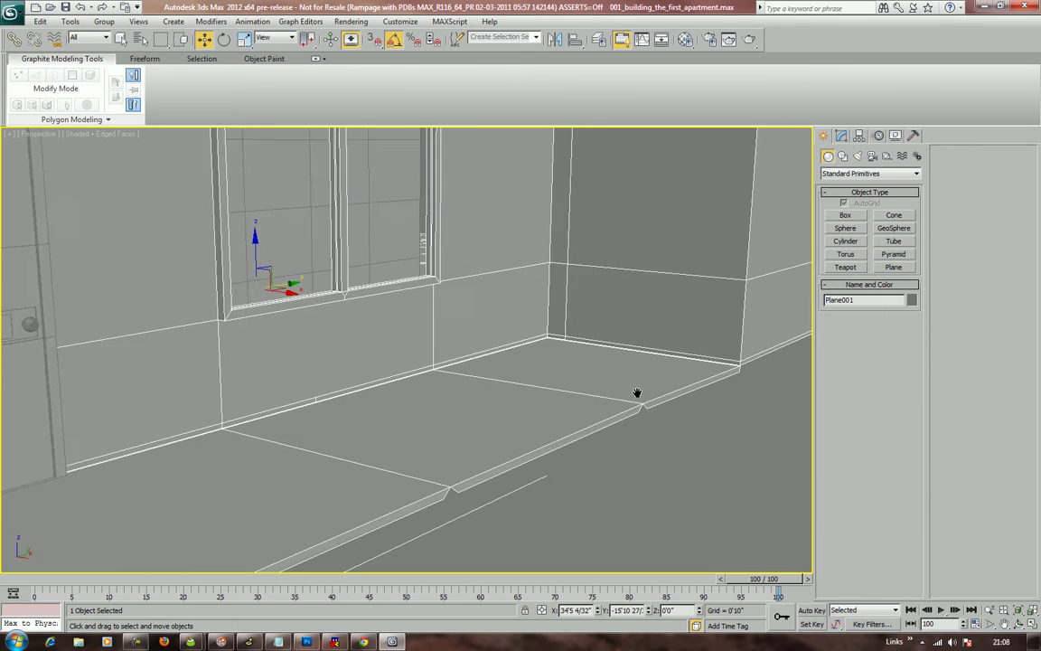
middle_click_drag(595, 373, 581, 386, "alt")
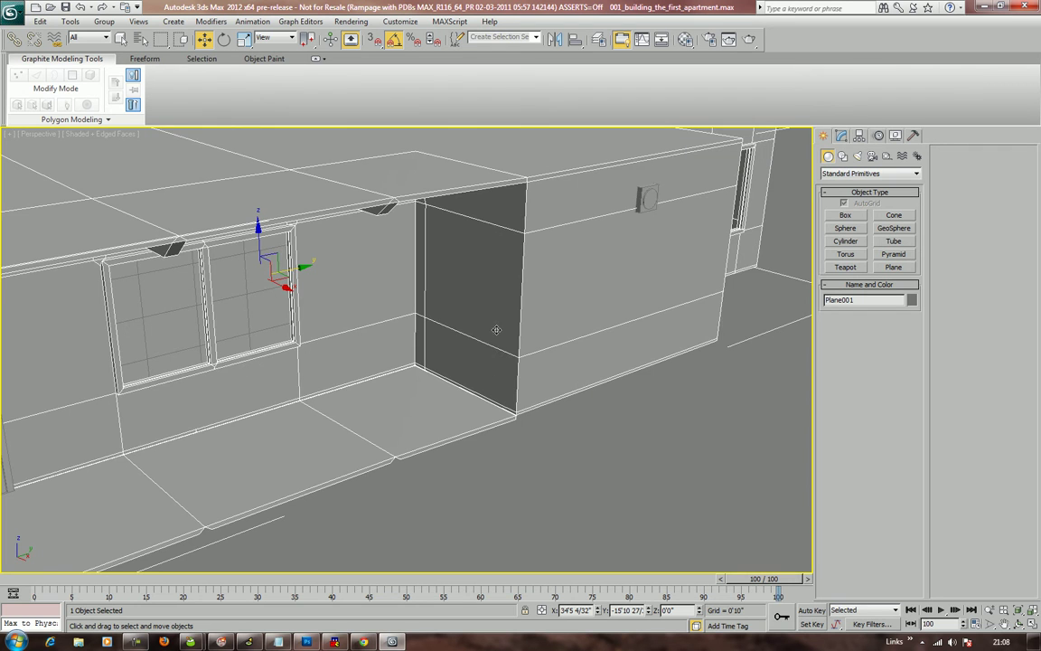
middle_click_drag(497, 330, 687, 389, "alt")
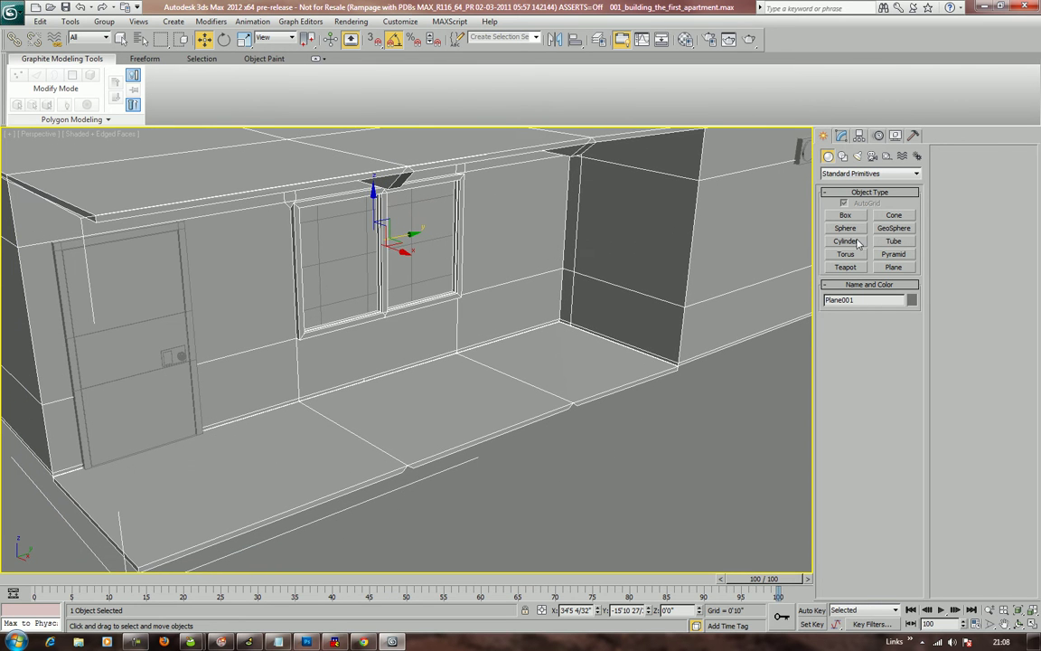
middle_click_drag(619, 492, 651, 441, "alt")
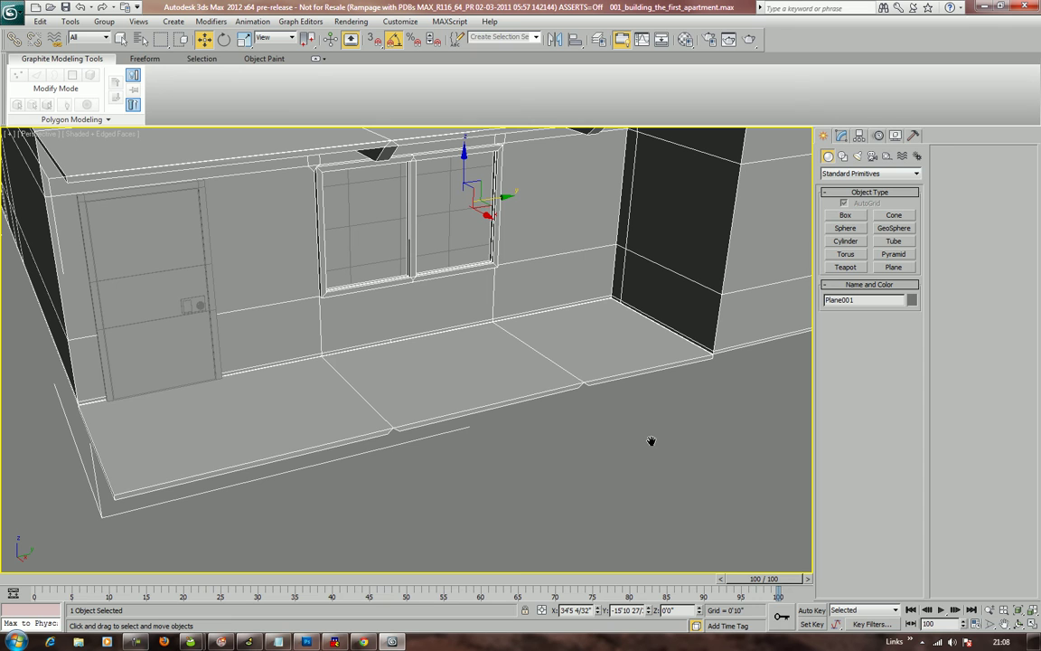
left_click(846, 229)
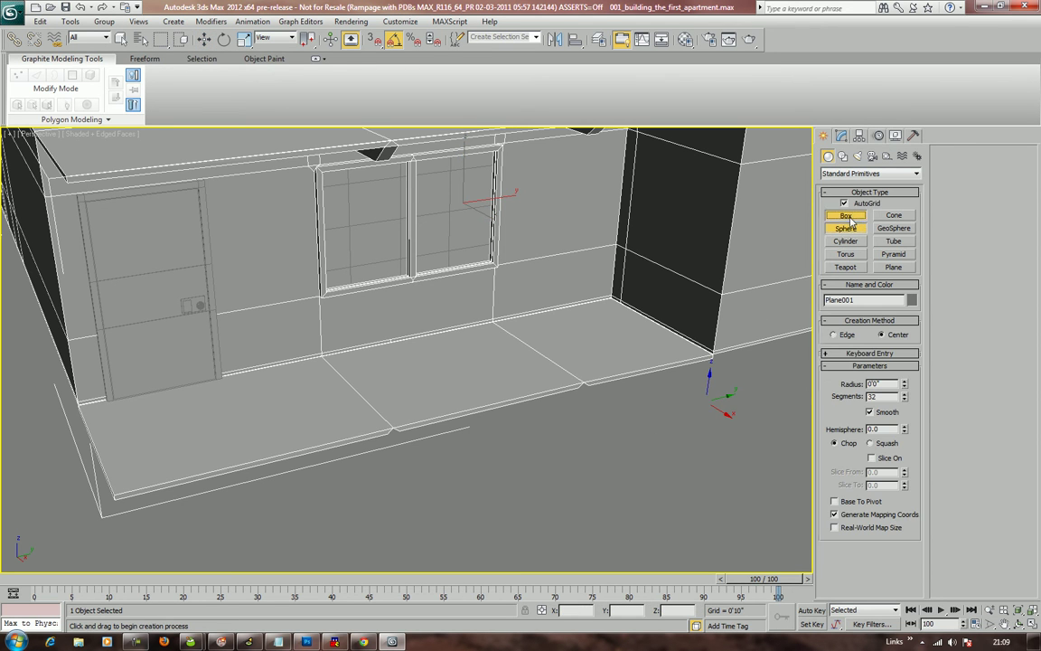
left_click(845, 215)
mouse_move(561, 441)
middle_mouse_down("alt")
mouse_move(575, 426)
mouse_move(560, 428)
mouse_move(562, 459)
middle_mouse_up("alt")
scroll(560, 430, "up", 2)
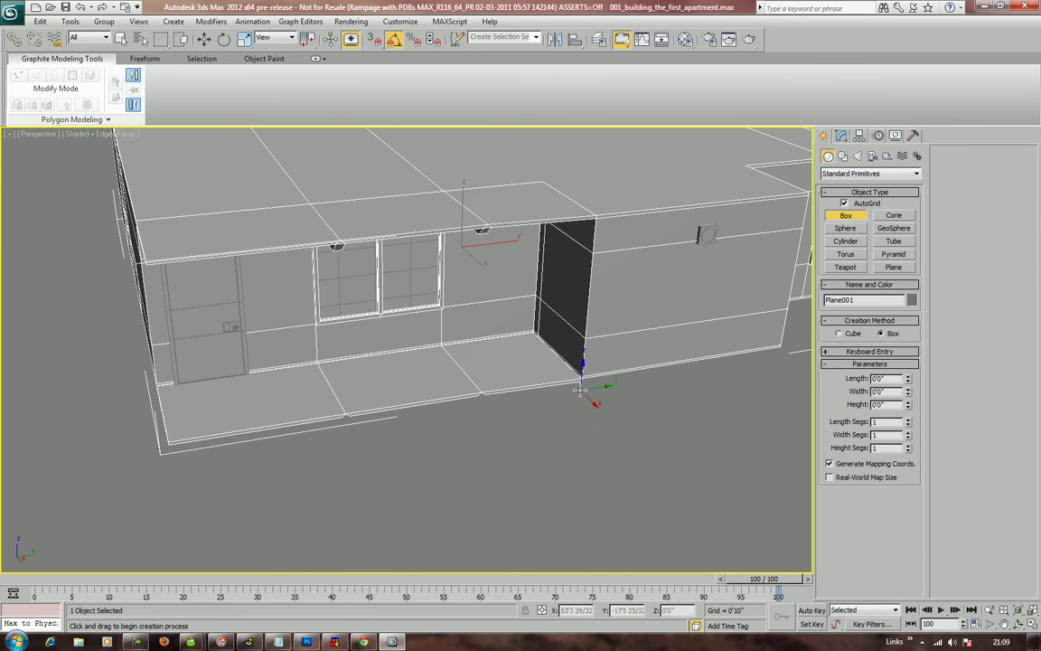
left_click_drag(581, 389, 256, 446)
left_click(258, 455)
key("w")
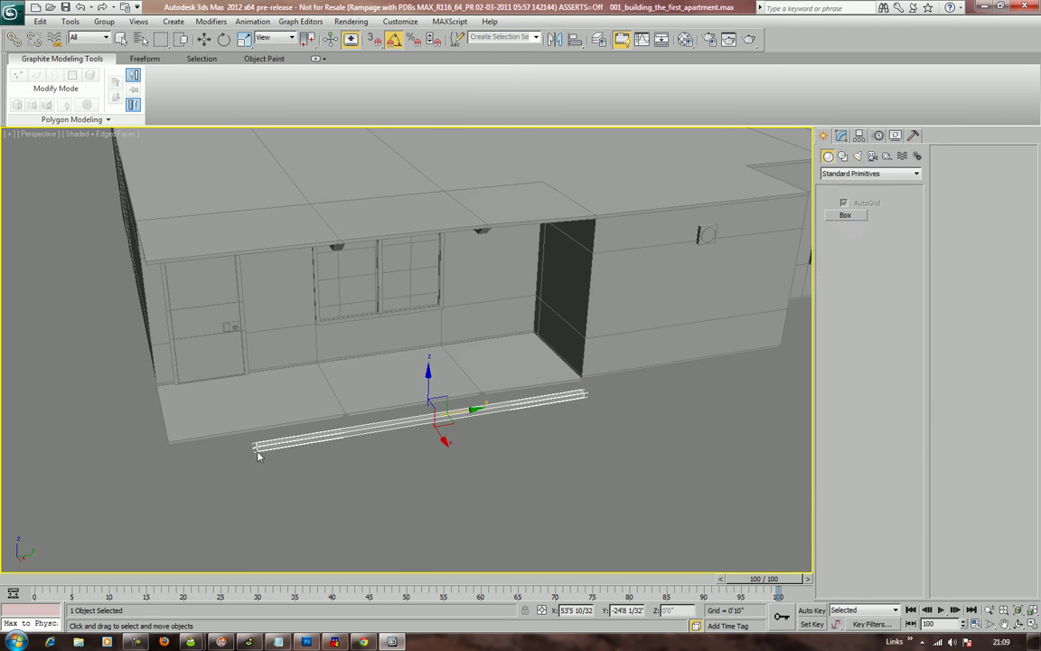
Move the box back over the porch slab and up to 1'2", and shift it 6" along its length into the recess's side wall
middle_click_drag(257, 456, 437, 395, "alt")
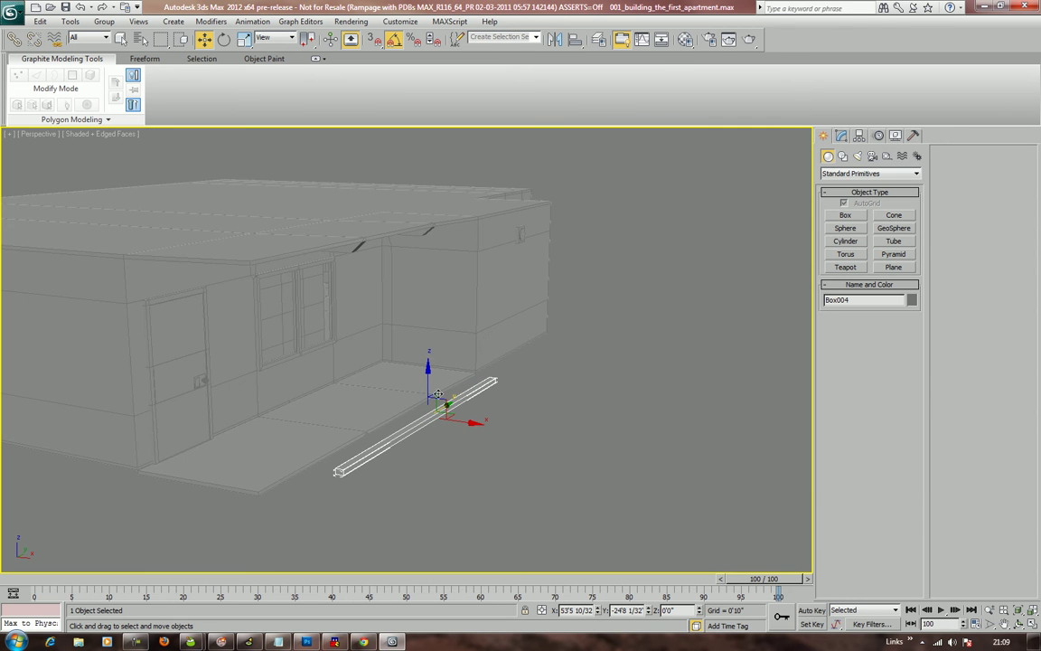
left_click_drag(436, 399, 419, 371)
scroll(419, 370, "up", 6)
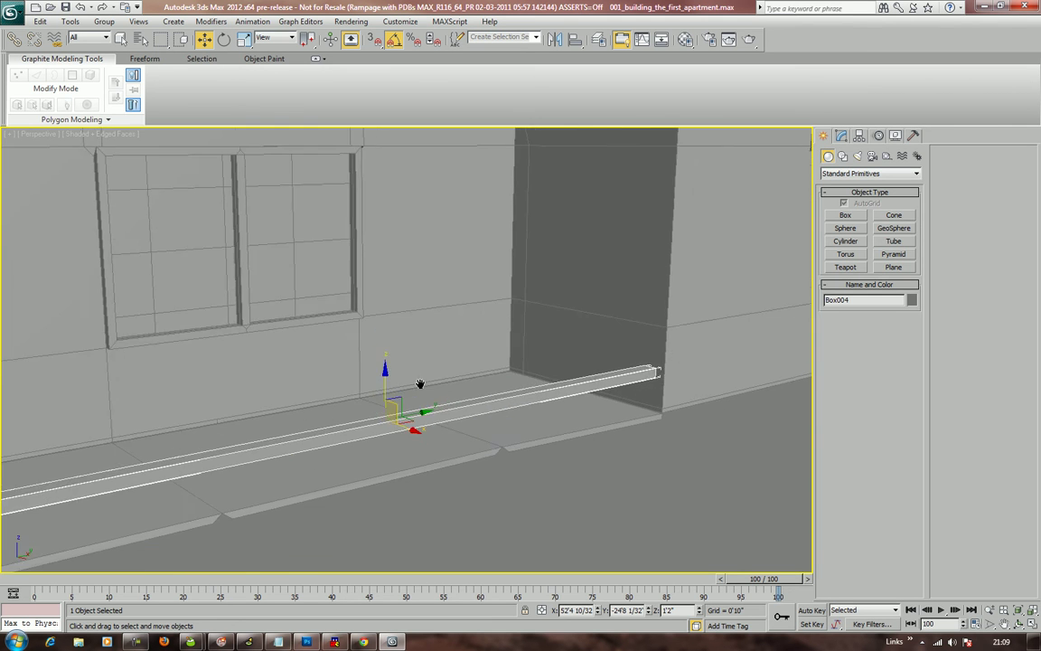
middle_click_drag(418, 368, 342, 410, "alt")
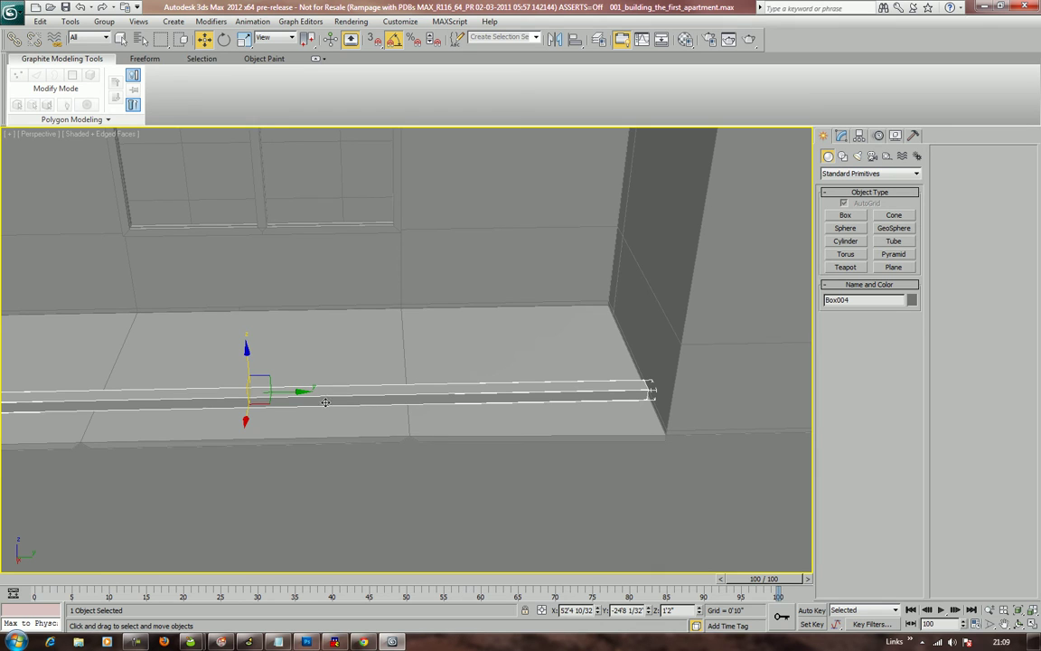
left_click_drag(301, 392, 322, 408)
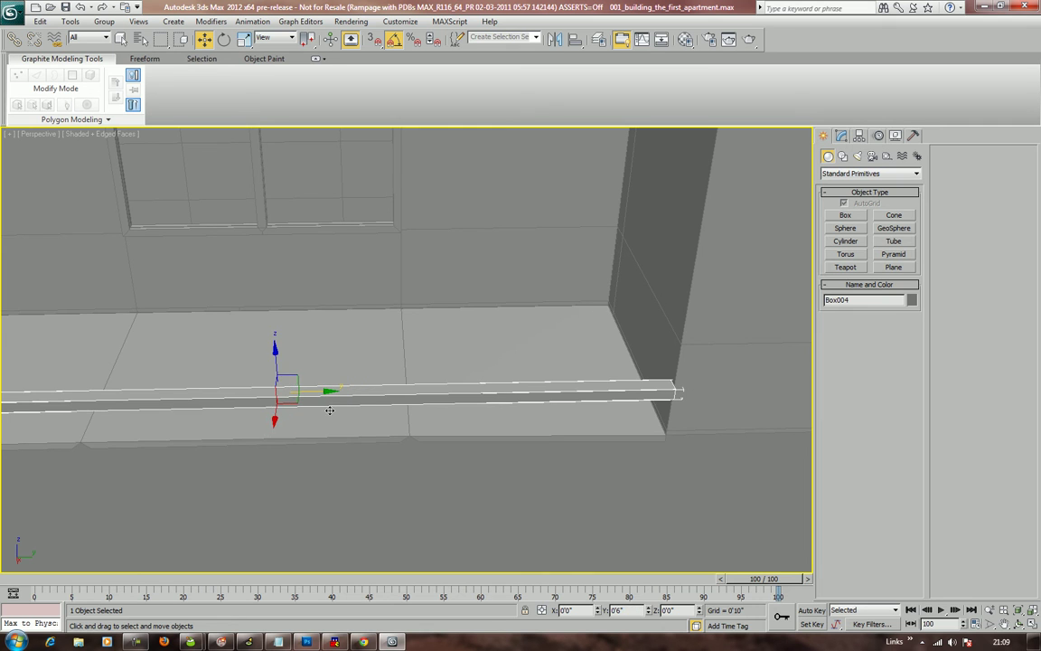
Move the box about 2 11/16" toward the house and raise it to railing height at about 3'1 7/16"
middle_click_drag(322, 409, 352, 417, "alt")
left_click(322, 410)
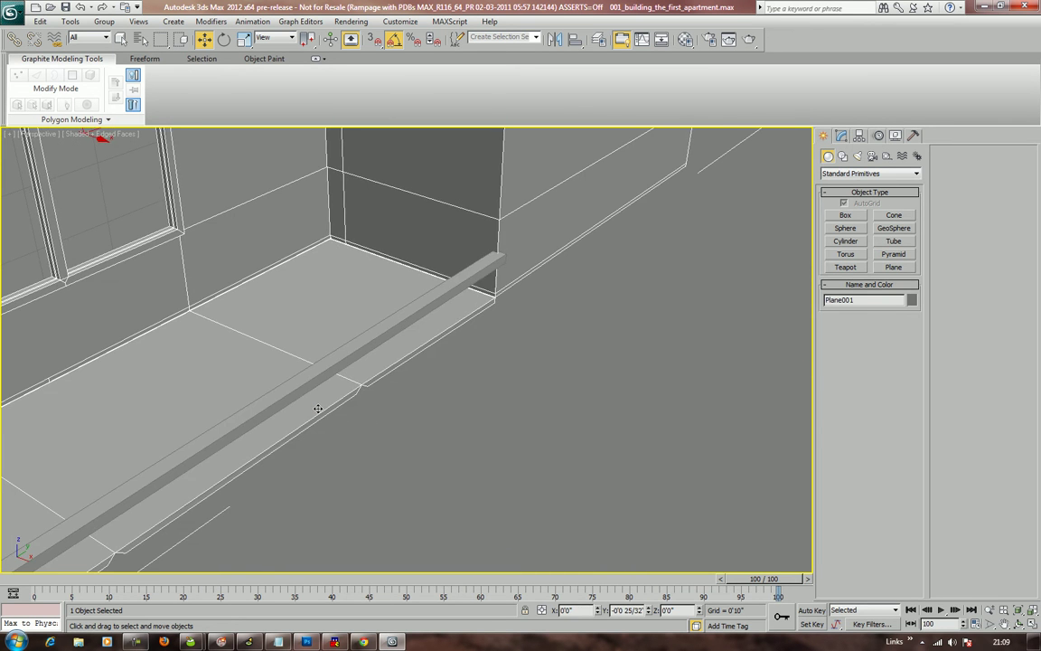
left_click(321, 410)
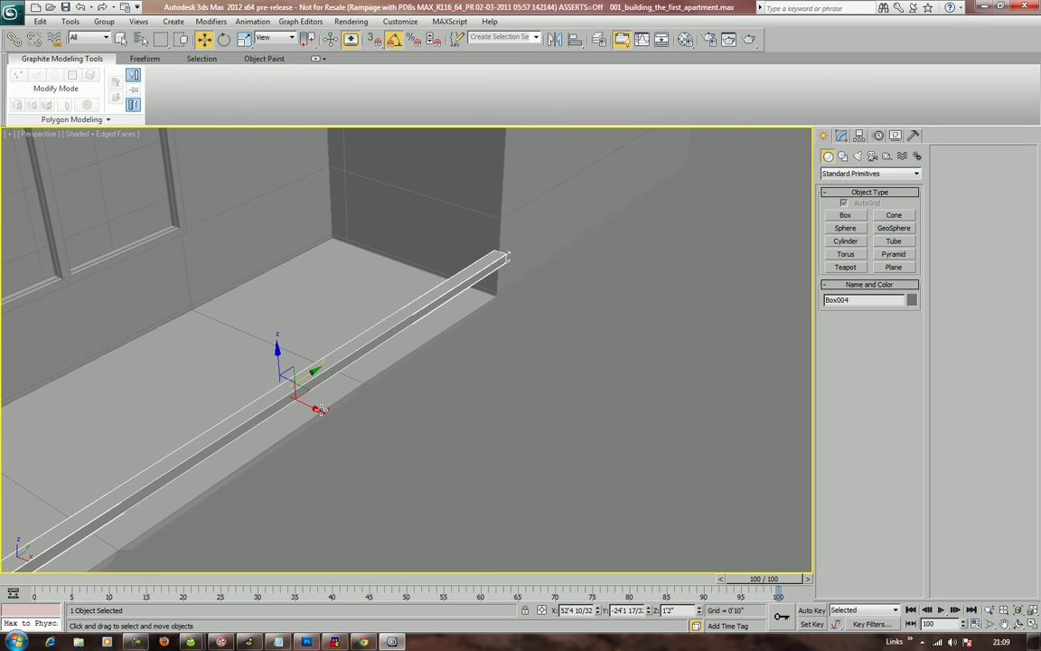
left_click_drag(320, 410, 311, 410)
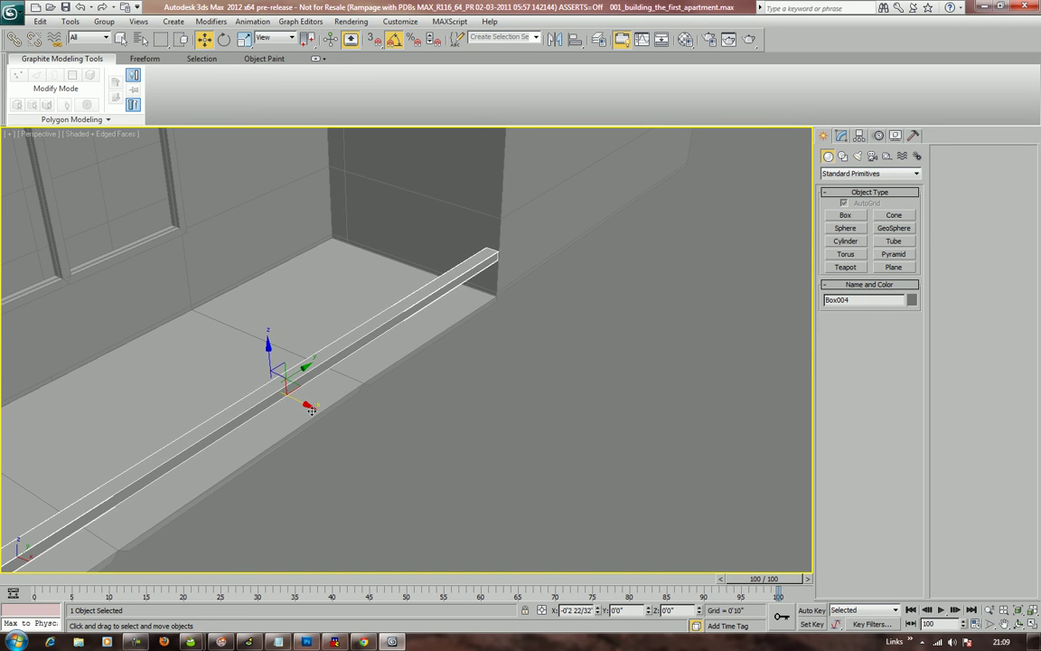
middle_click_drag(311, 413, 498, 386, "alt")
left_click_drag(493, 381, 488, 288)
Convert the railing box to an Editable Poly
scroll(488, 288, "down", 5)
middle_click_drag(488, 290, 605, 390, "alt")
scroll(499, 323, "up", 5)
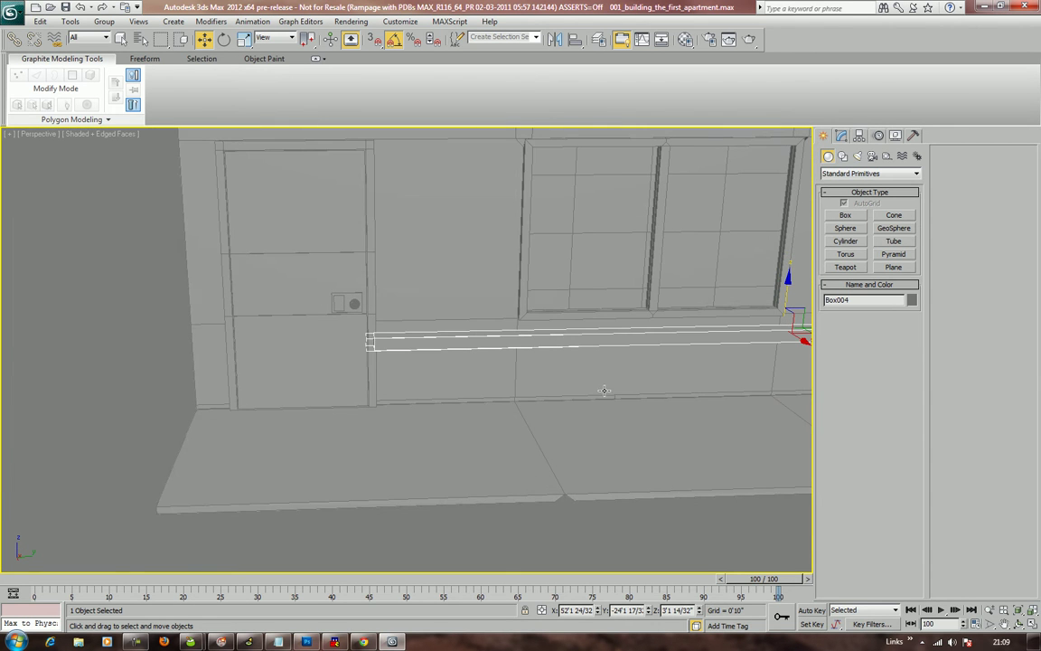
left_click(840, 136)
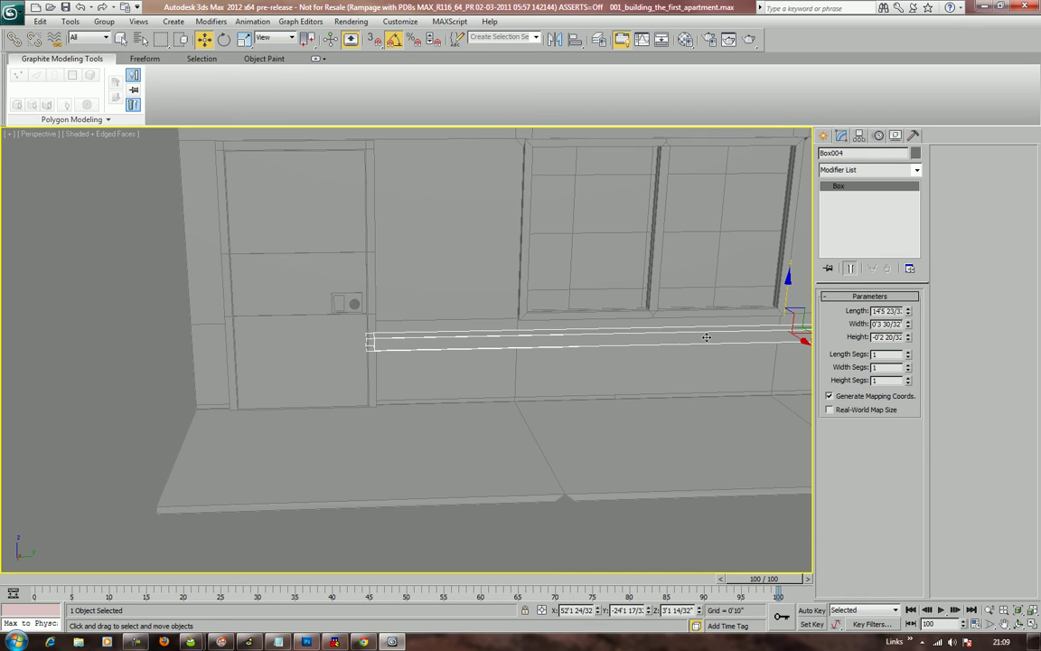
right_click(683, 341)
mouse_move(724, 452)
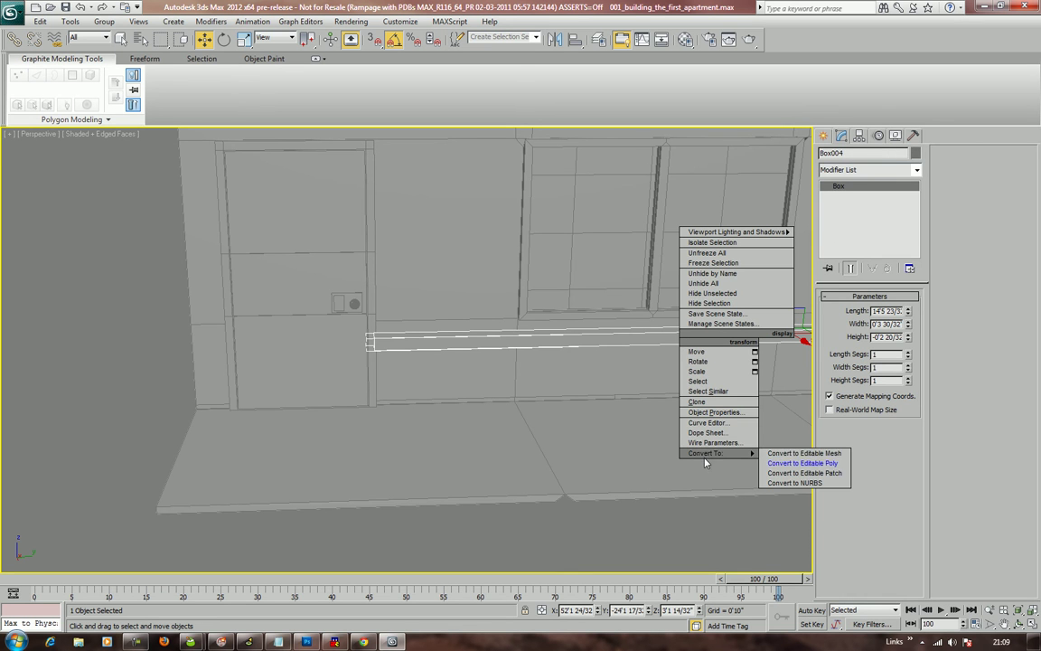
left_click(775, 462)
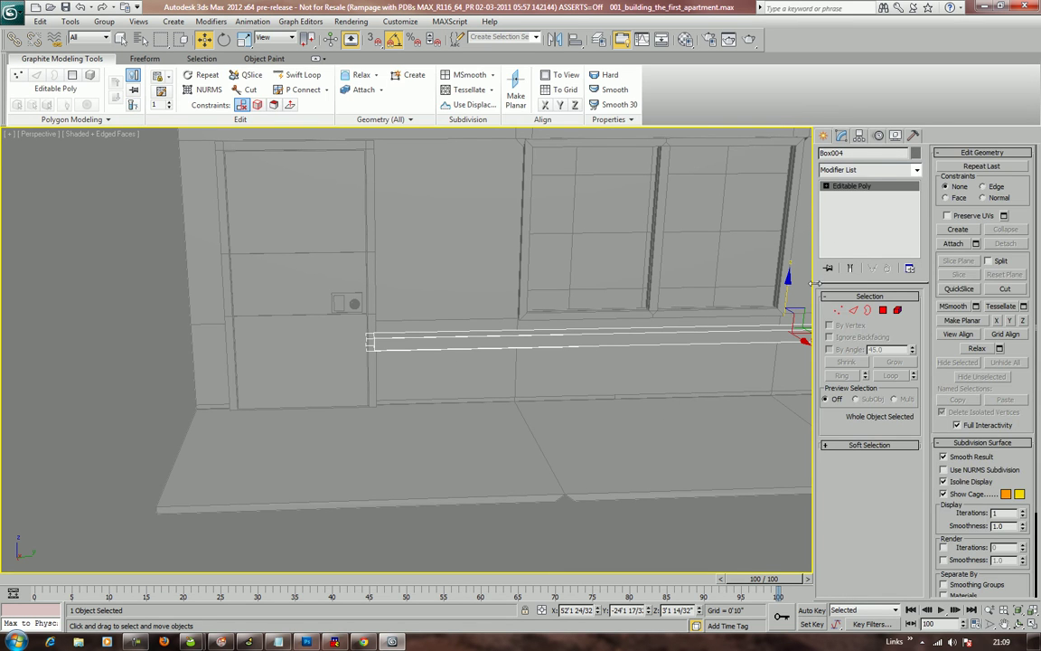
Extend the railing by moving the four vertices at its door-side end to the porch's outer corner, at about Y -35'3"
left_click(838, 313)
left_click_drag(349, 291, 204, 340)
key("z")
scroll(256, 372, "down", 5)
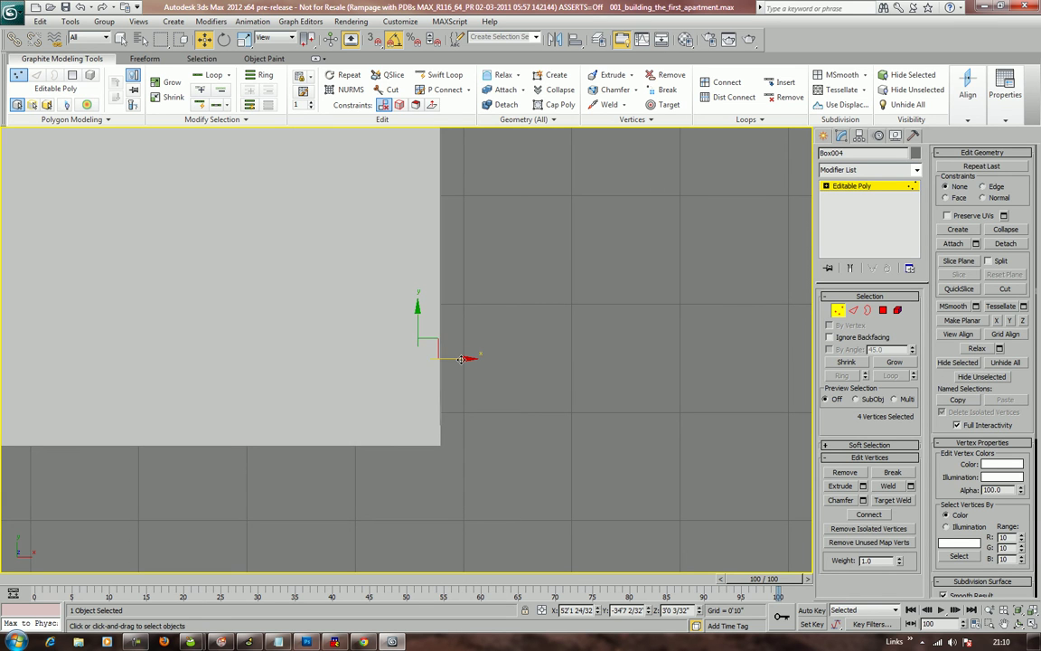
left_click_drag(456, 382, 467, 378)
key("ctrl+z")
left_click_drag(417, 321, 414, 408)
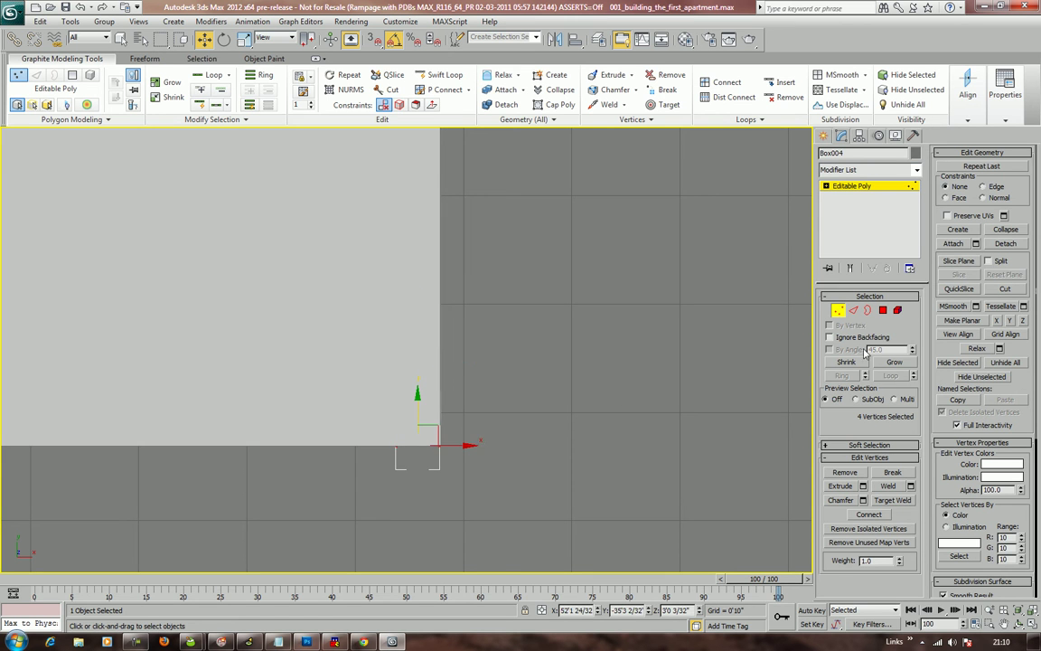
left_click(837, 311)
Connect the railing's four long edges with 9 segments and chamfer the new edge loops into narrow pairs
key("z")
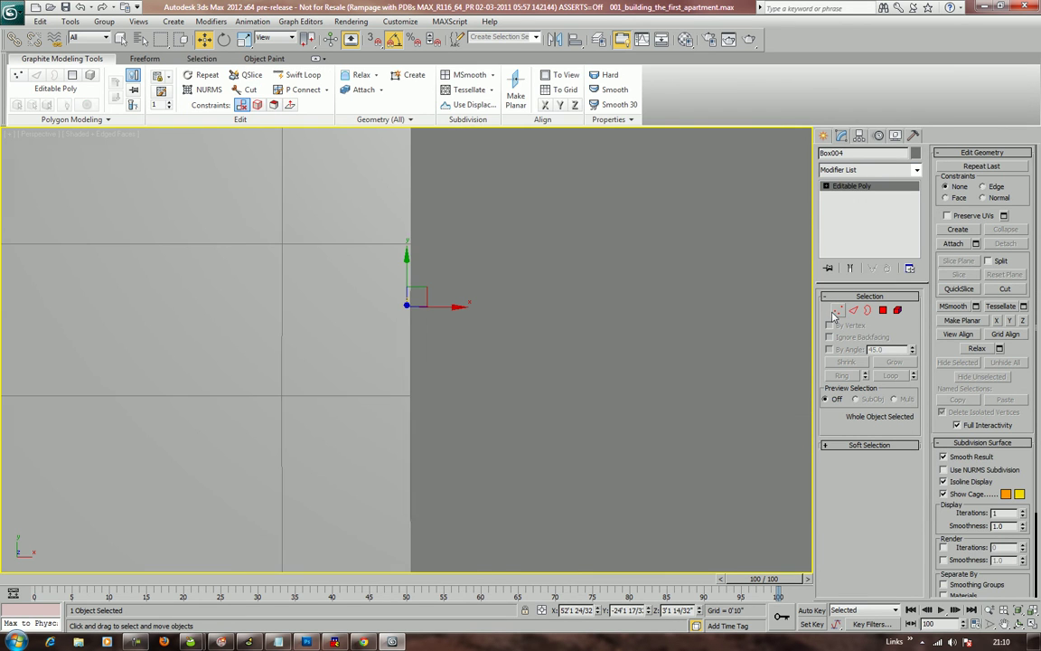
middle_click_drag(712, 342, 587, 185, "alt")
middle_click_drag(529, 372, 535, 345)
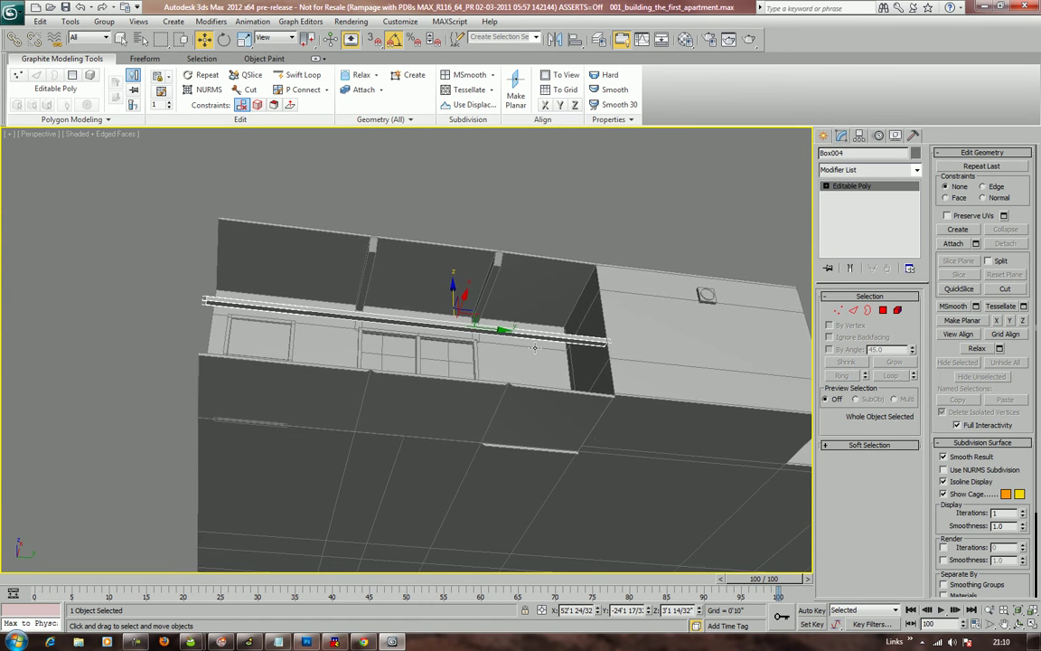
scroll(535, 344, "up", 3)
left_click(853, 311)
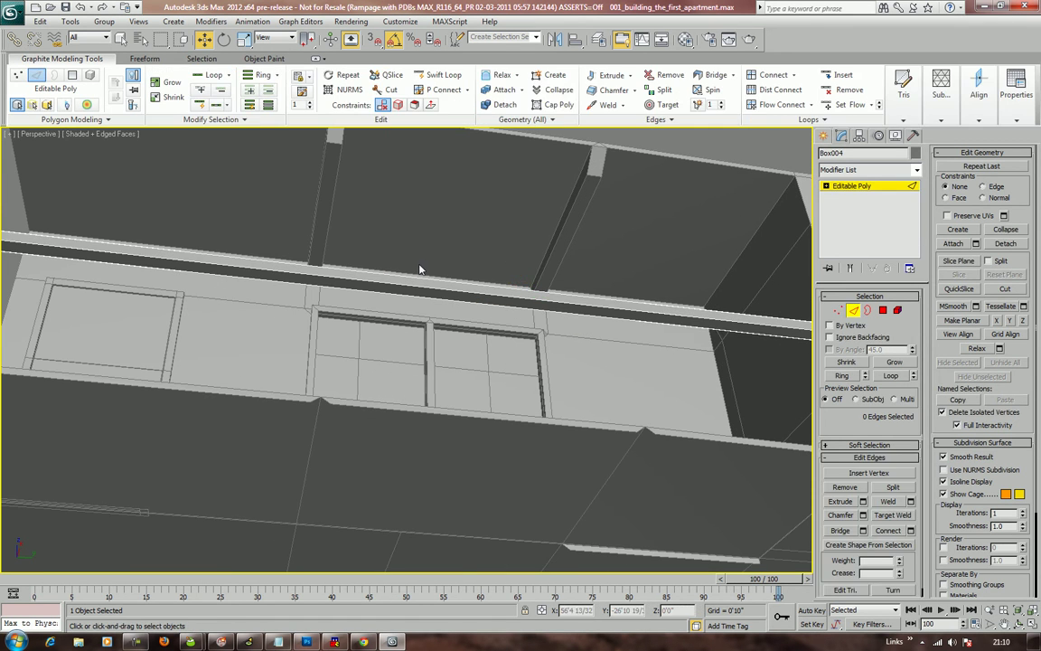
double_click(379, 271)
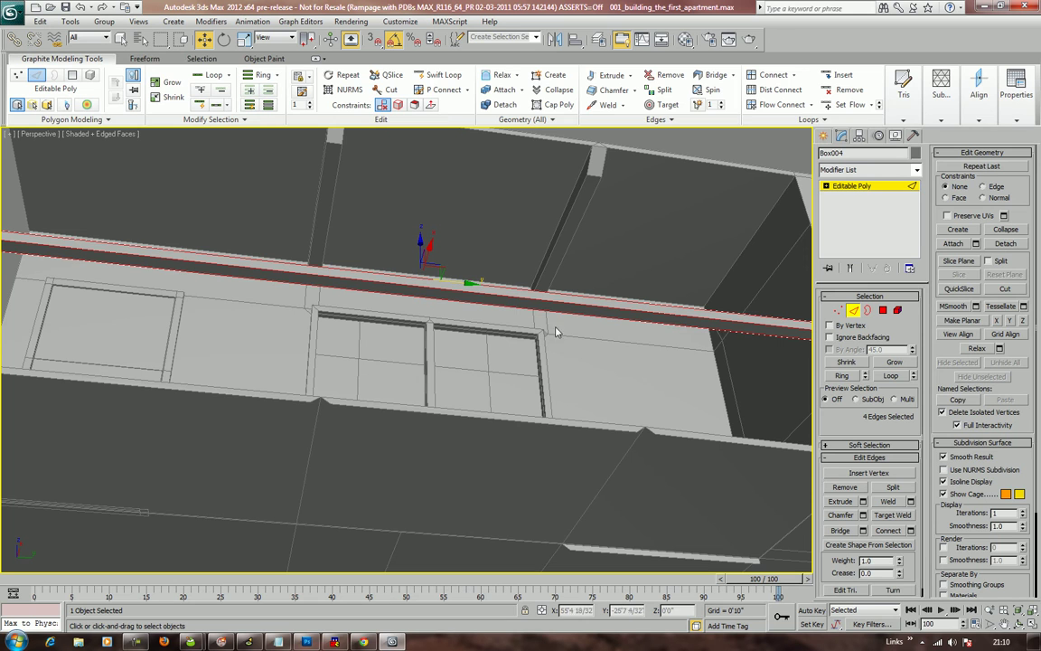
left_click(911, 531)
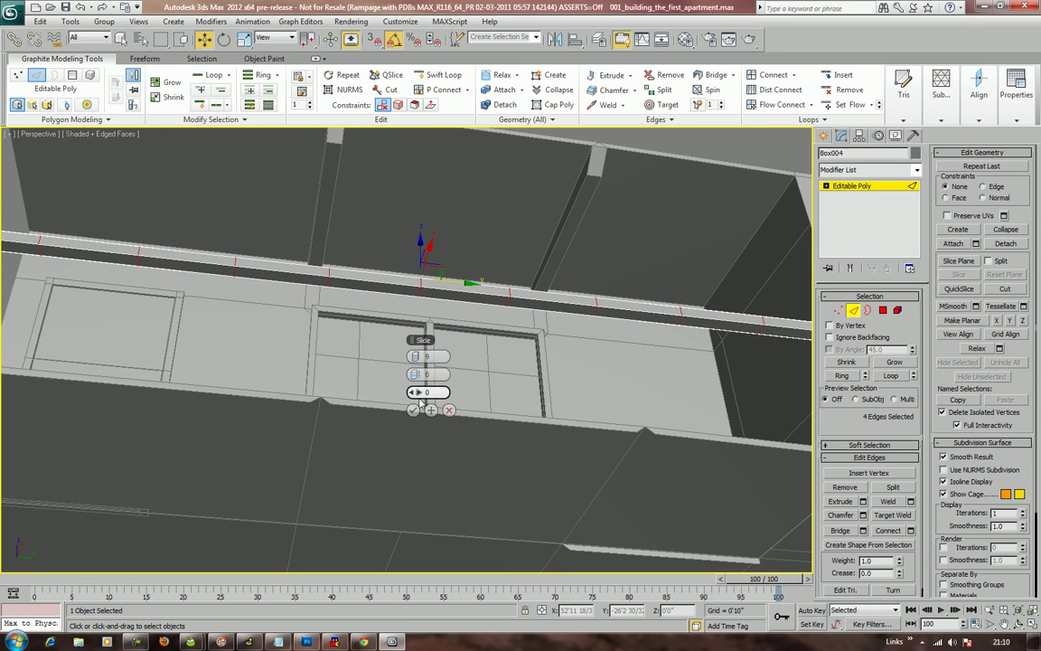
left_click(413, 411)
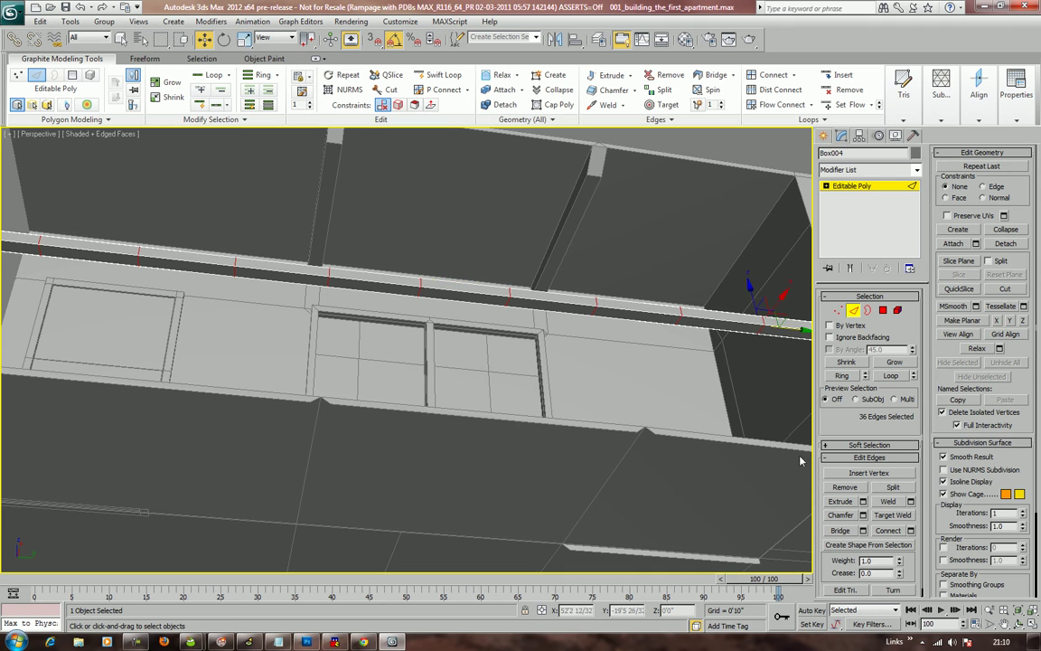
left_click(841, 516)
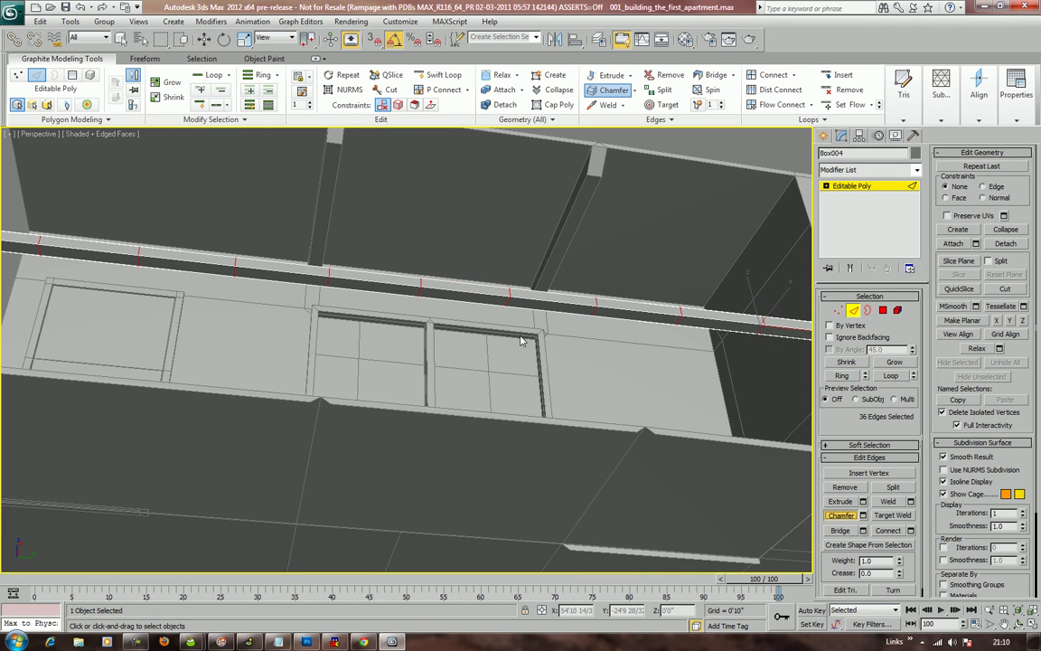
left_click_drag(511, 291, 513, 282)
Select the nine narrow polygons between the chamfered edge pairs on the railing's underside
key("4")
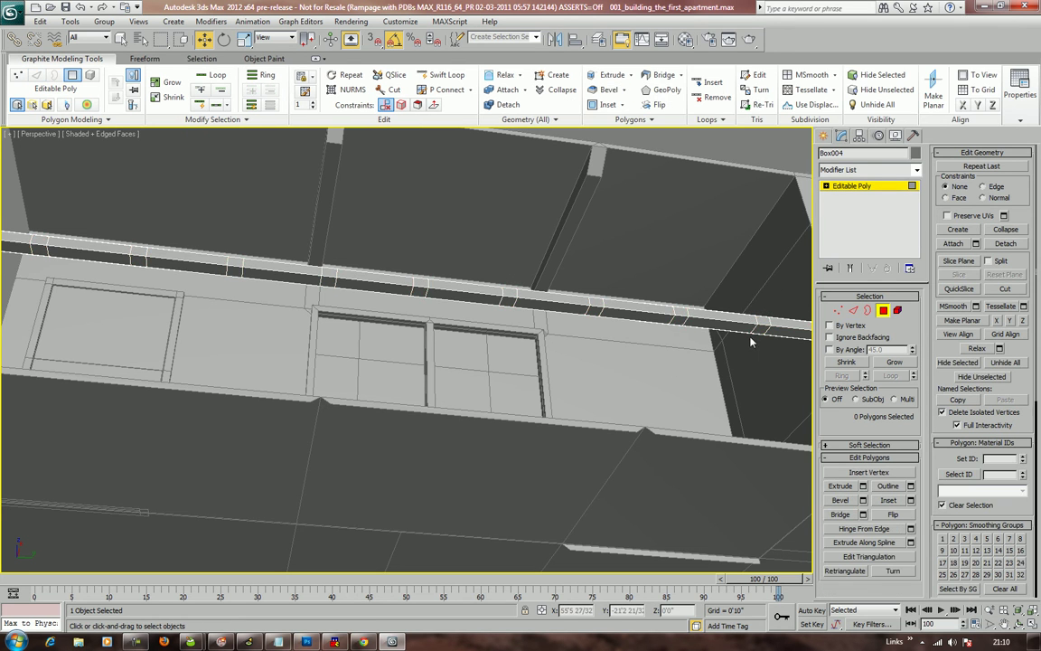
middle_click_drag(750, 341, 678, 339)
left_click(608, 334)
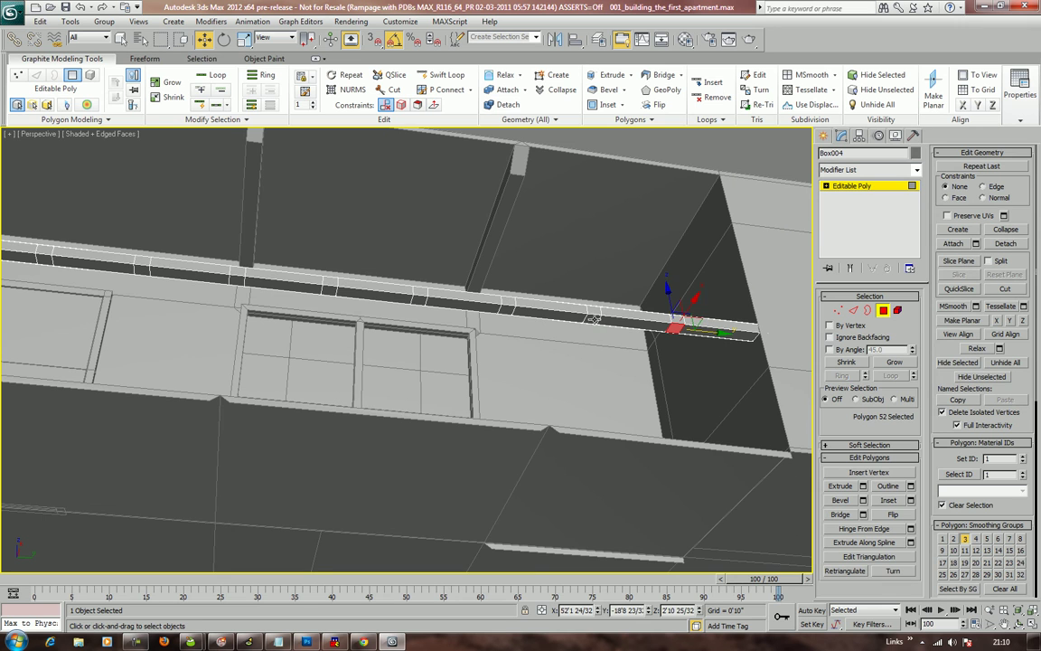
left_click(592, 319, "ctrl")
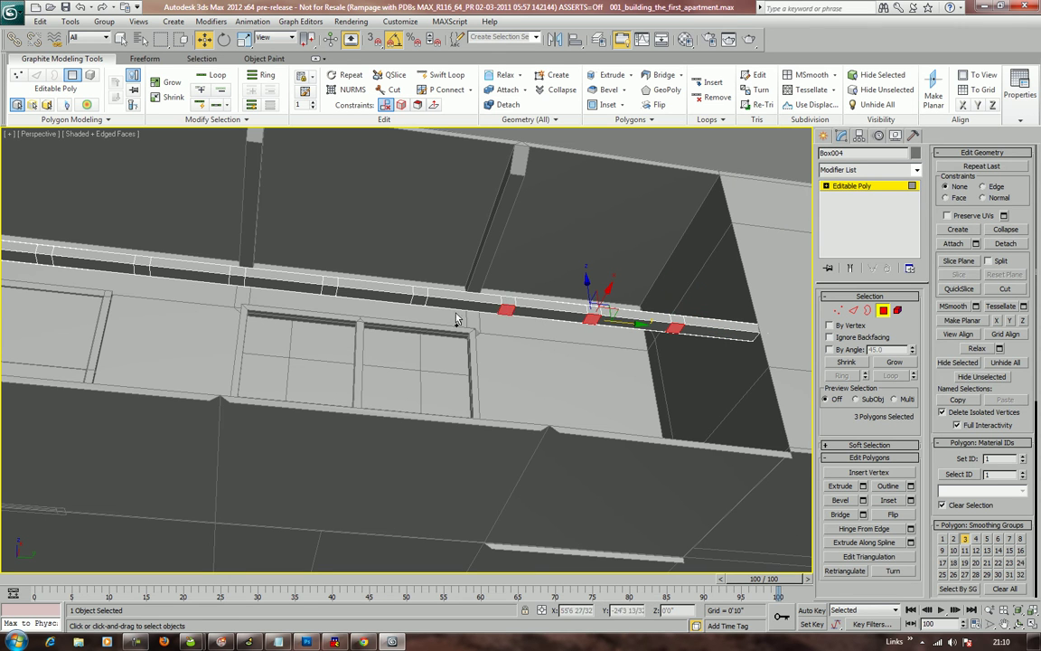
key("q")
middle_click_drag(421, 298, 650, 294, "alt")
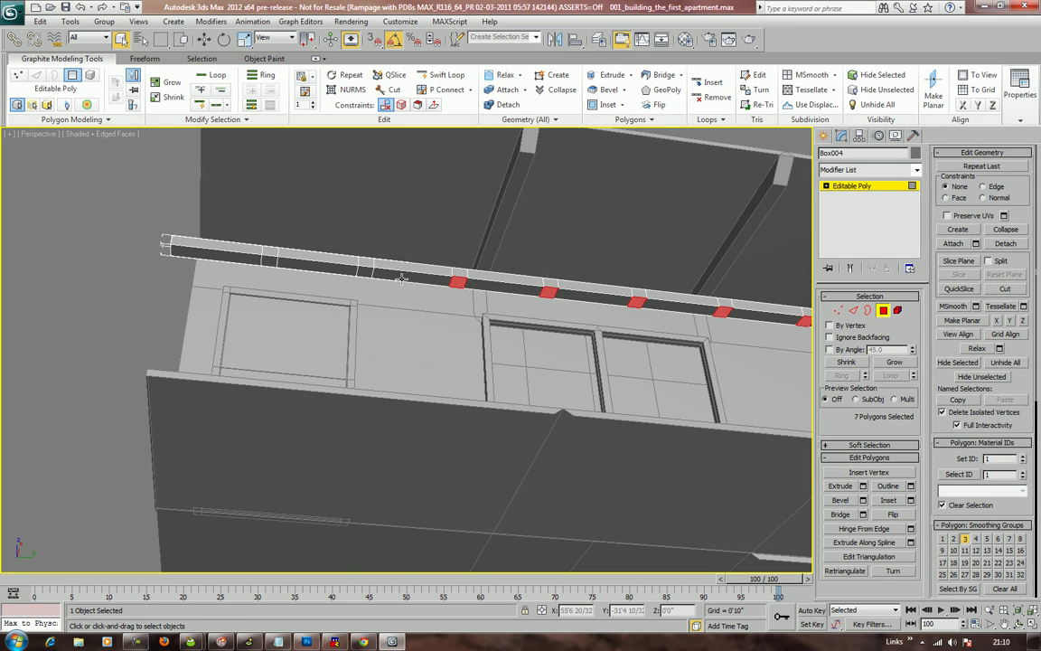
left_click(365, 271, "ctrl")
middle_click_drag(340, 269, 425, 299, "alt")
scroll(384, 302, "up", 3)
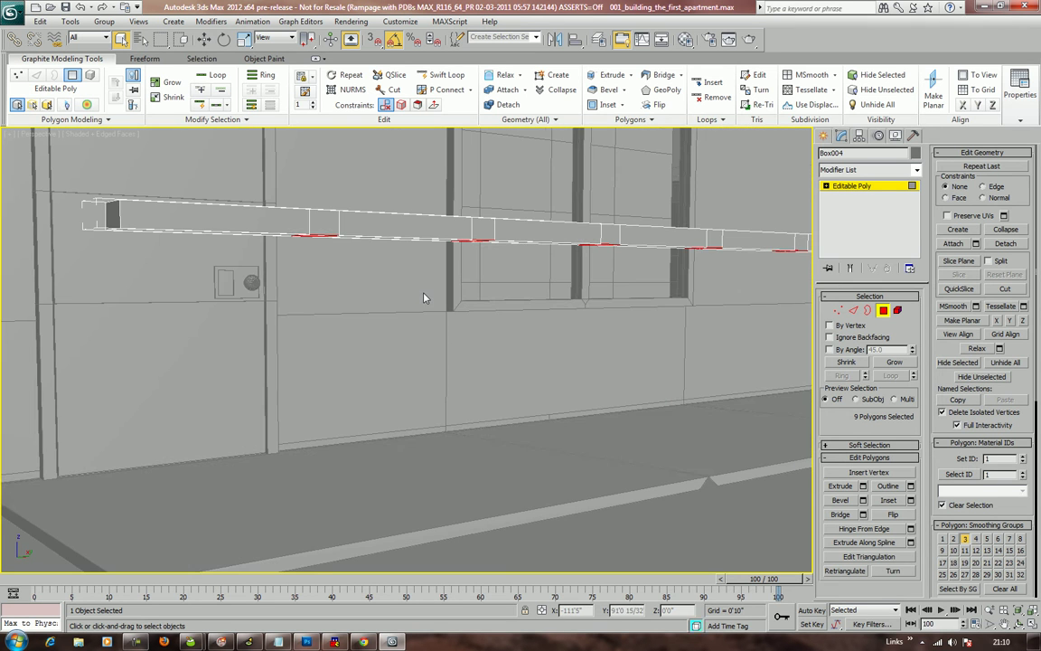
Try to extrude the nine selected underside polygons down to the porch floor at their full width
left_click(848, 489)
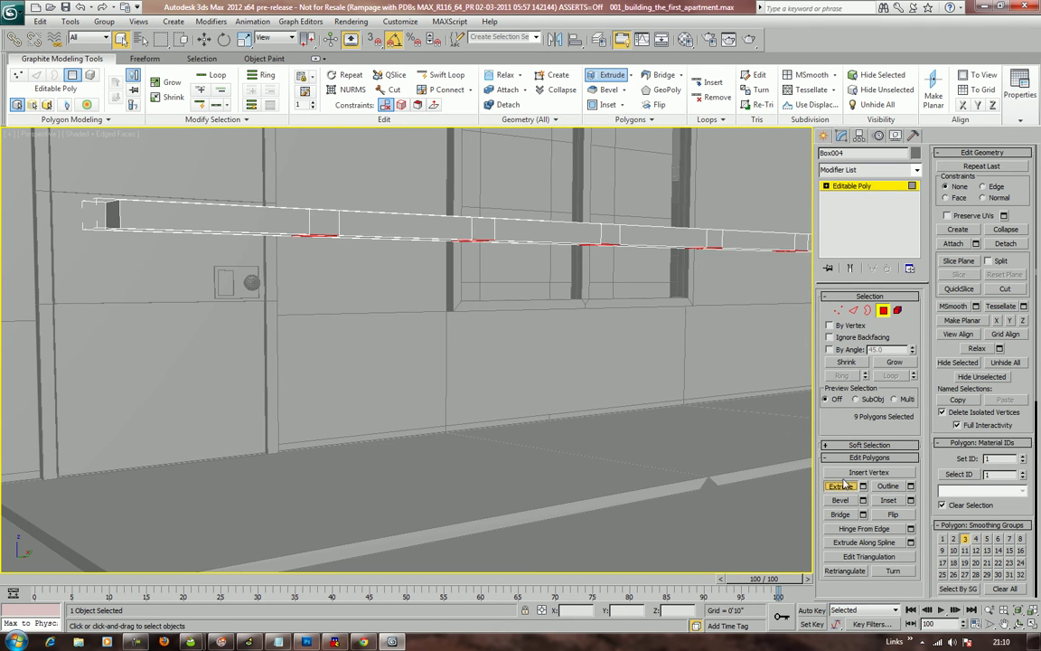
left_click_drag(477, 238, 506, 75)
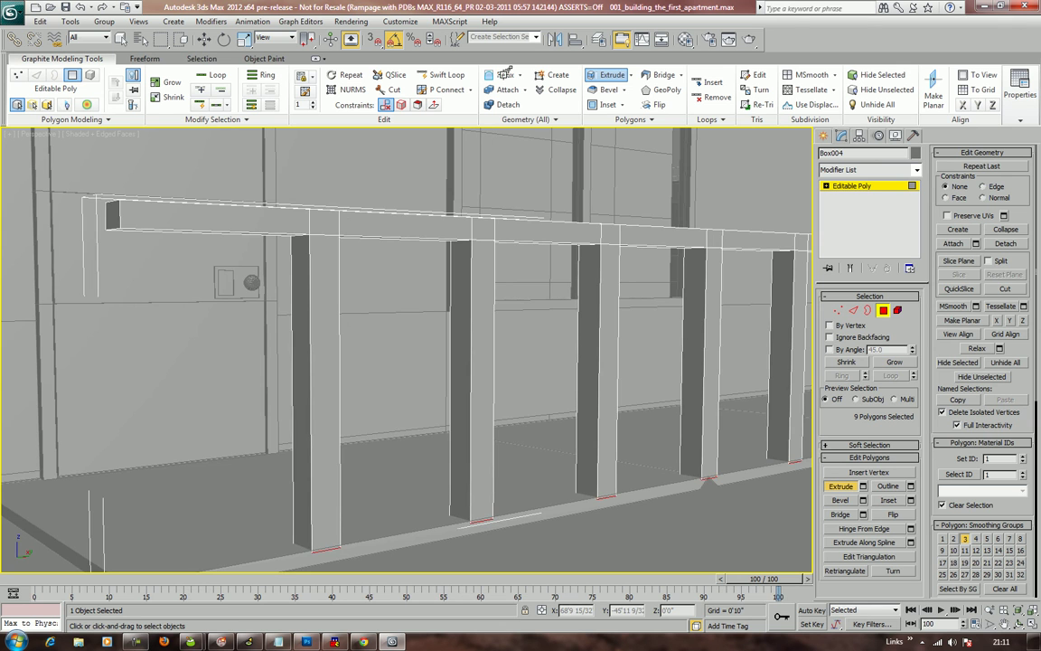
left_click_drag(505, 75, 506, 74)
scroll(744, 321, "down", 4)
middle_click_drag(711, 336, 664, 358, "alt")
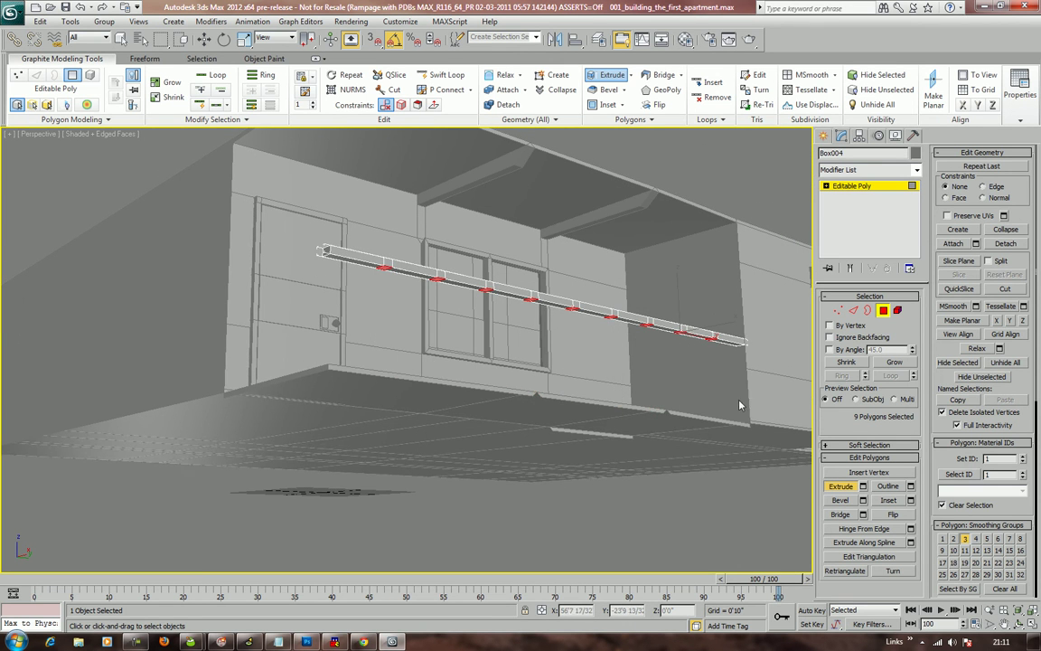
Inset the nine selected underside polygons slightly to make narrower post bases
middle_click_drag(602, 374, 691, 409, "alt")
left_click(889, 500)
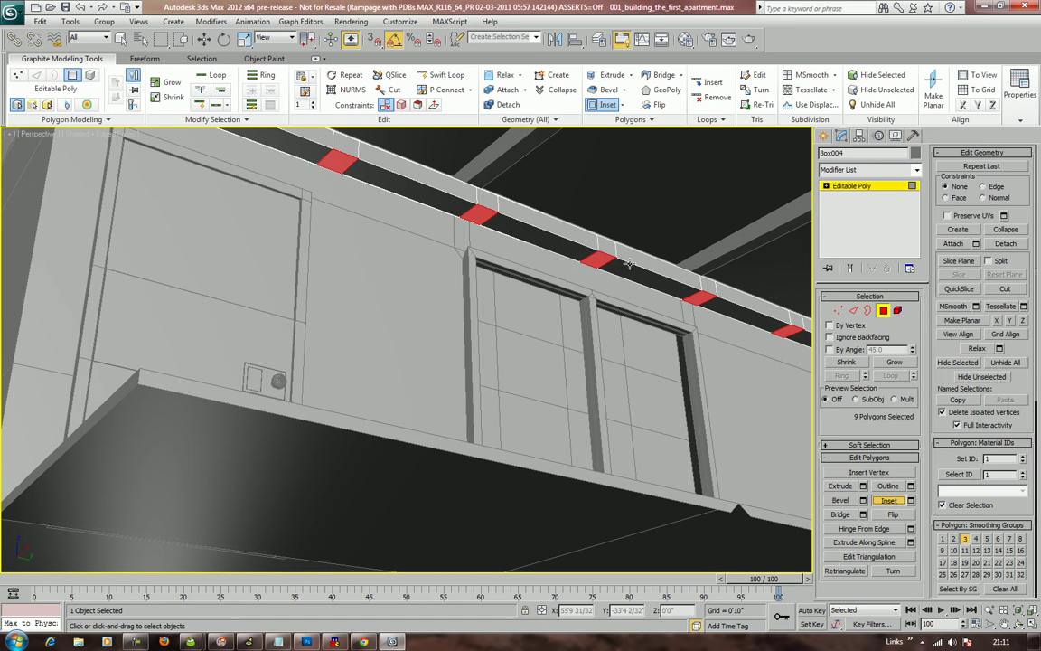
left_click_drag(607, 258, 609, 283)
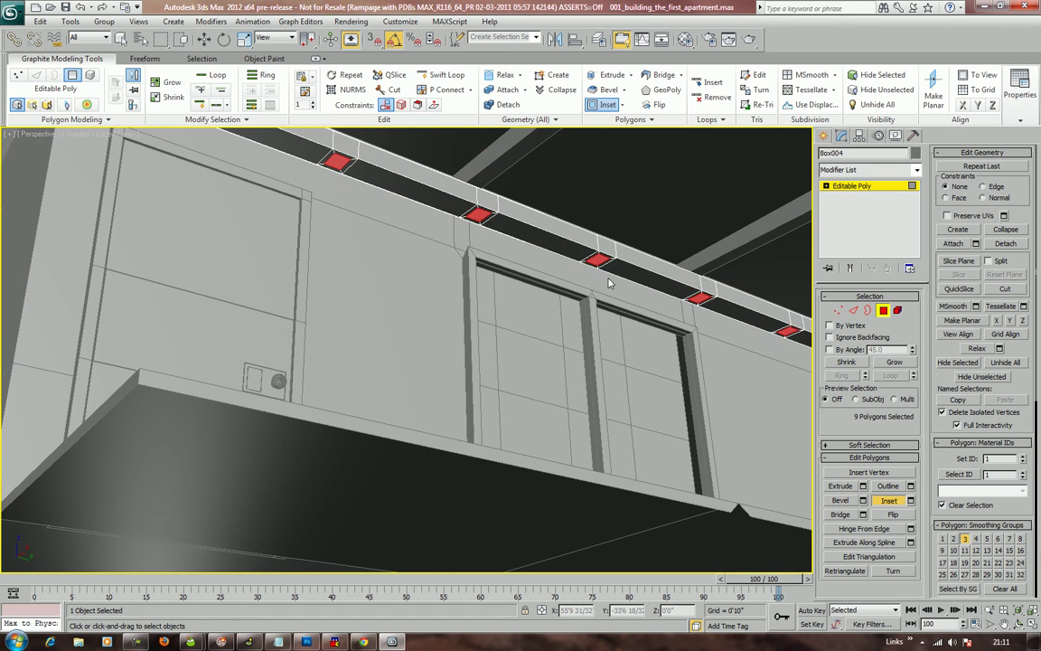
Extrude the nine inset polygons 2'9 30/32" down to the porch floor to form the railing posts
left_click(863, 487)
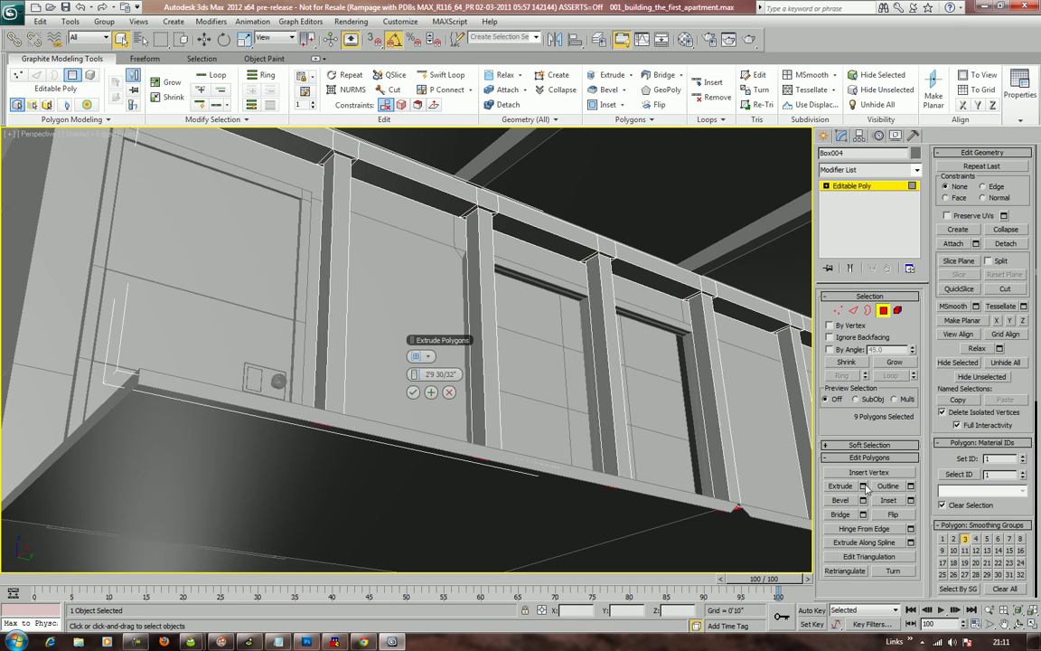
middle_click_drag(632, 421, 479, 352, "alt")
left_click(412, 391)
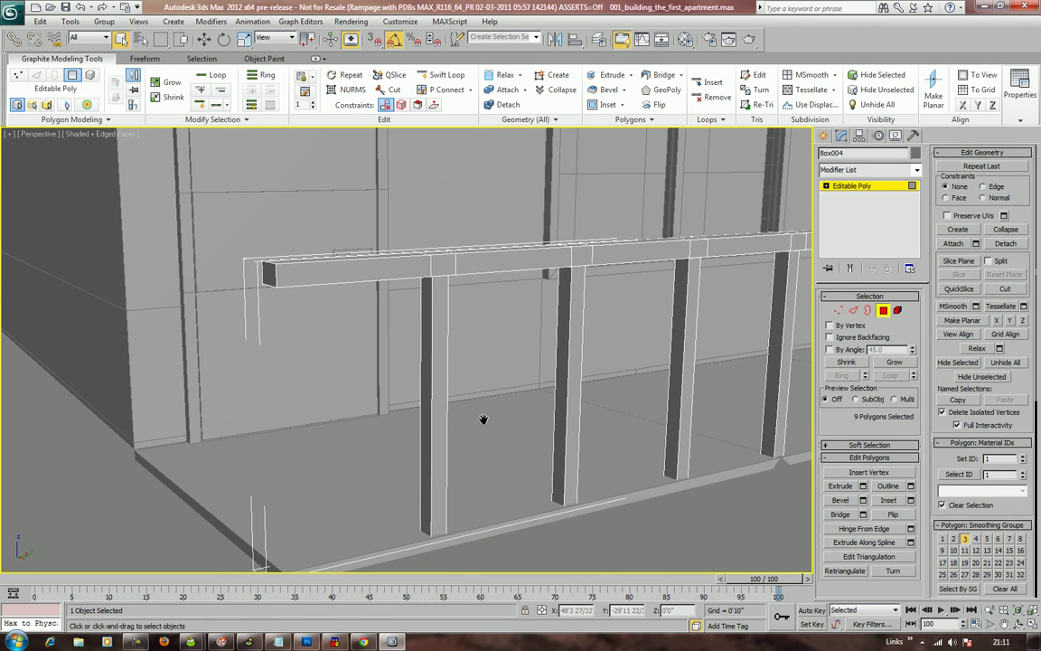
middle_click_drag(483, 419, 462, 416, "alt")
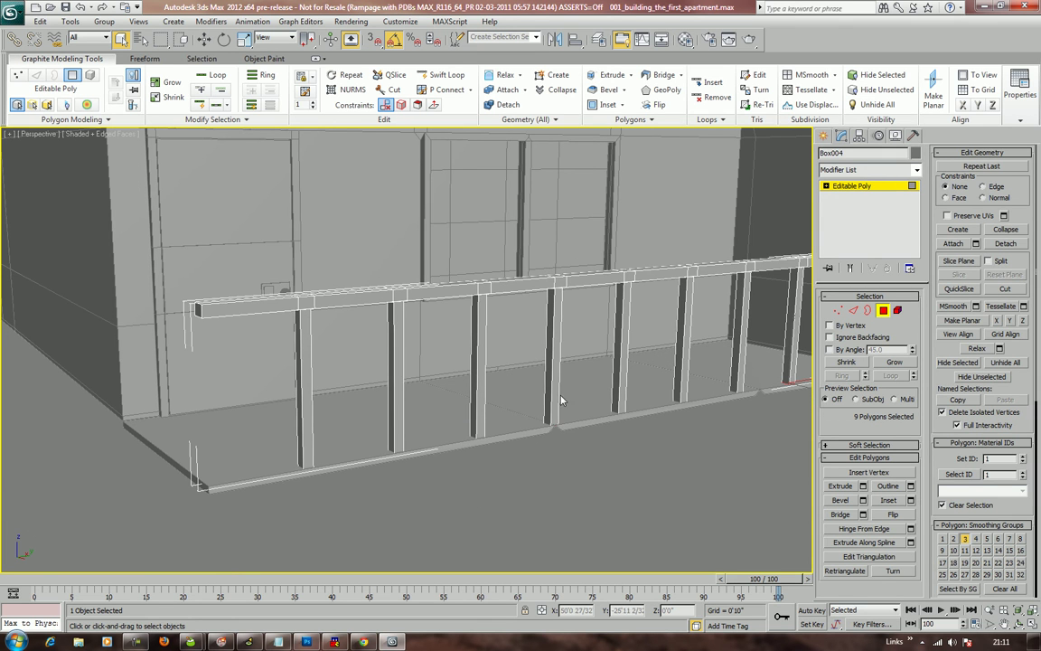
middle_click_drag(561, 400, 483, 395)
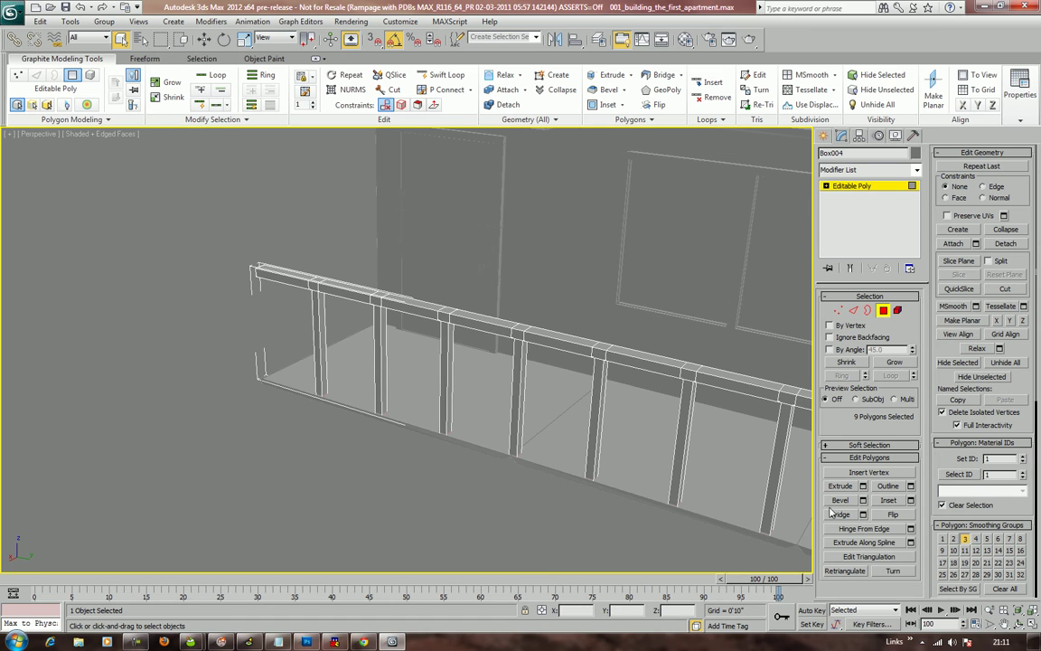
middle_click_drag(699, 497, 690, 491)
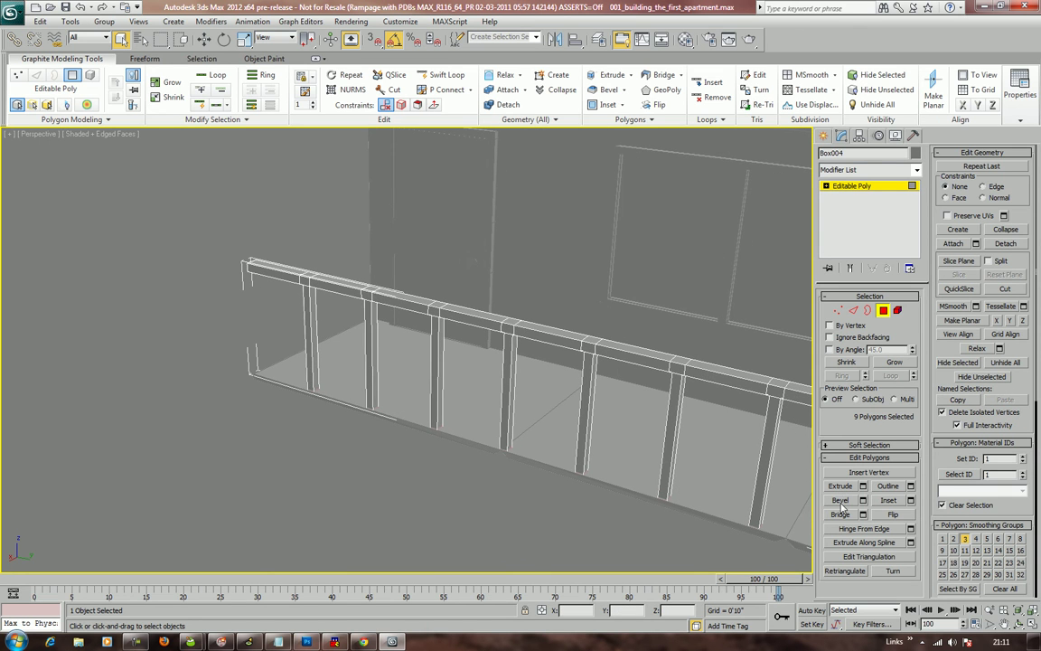
Create a long thin box running alongside the railing, about 21'2" long, 1 27/32" wide and 2 1/2" high
left_click(824, 135)
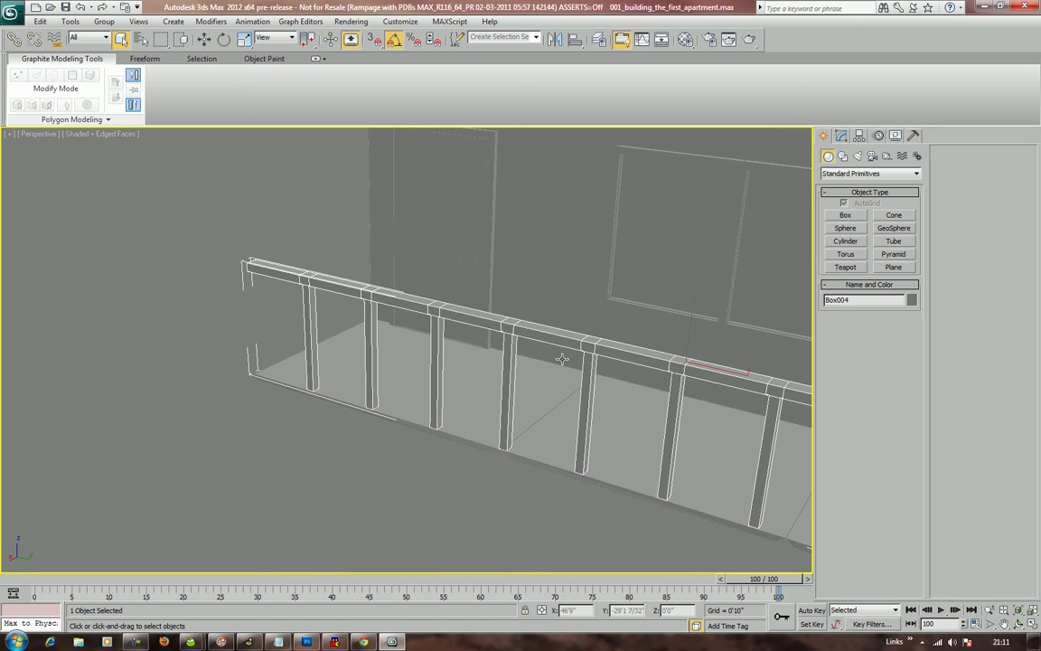
middle_click_drag(565, 360, 542, 380)
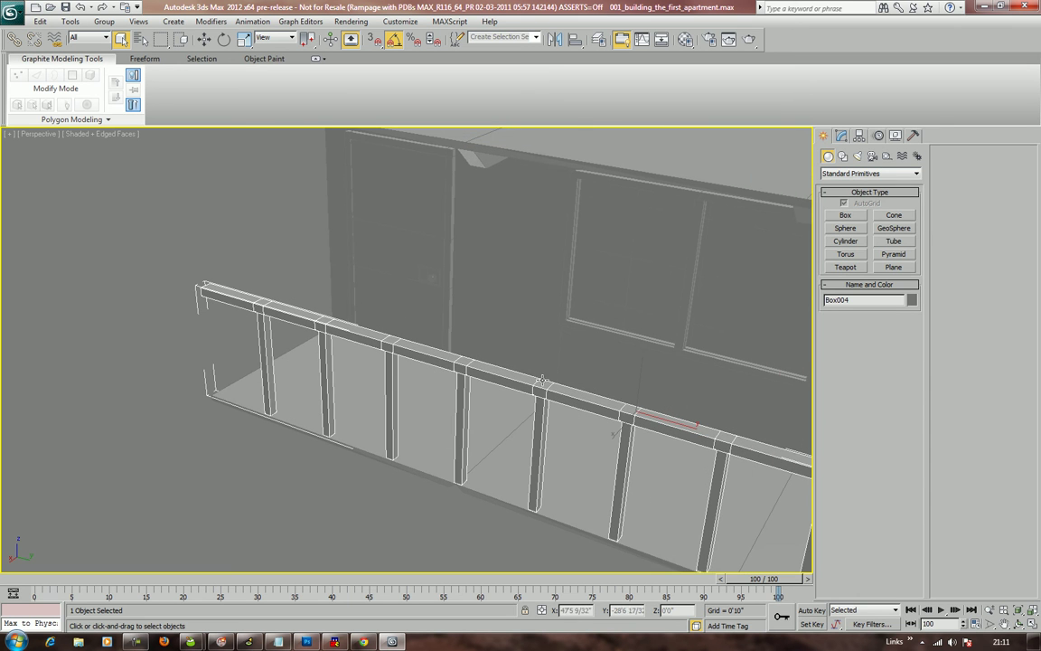
left_click(842, 218)
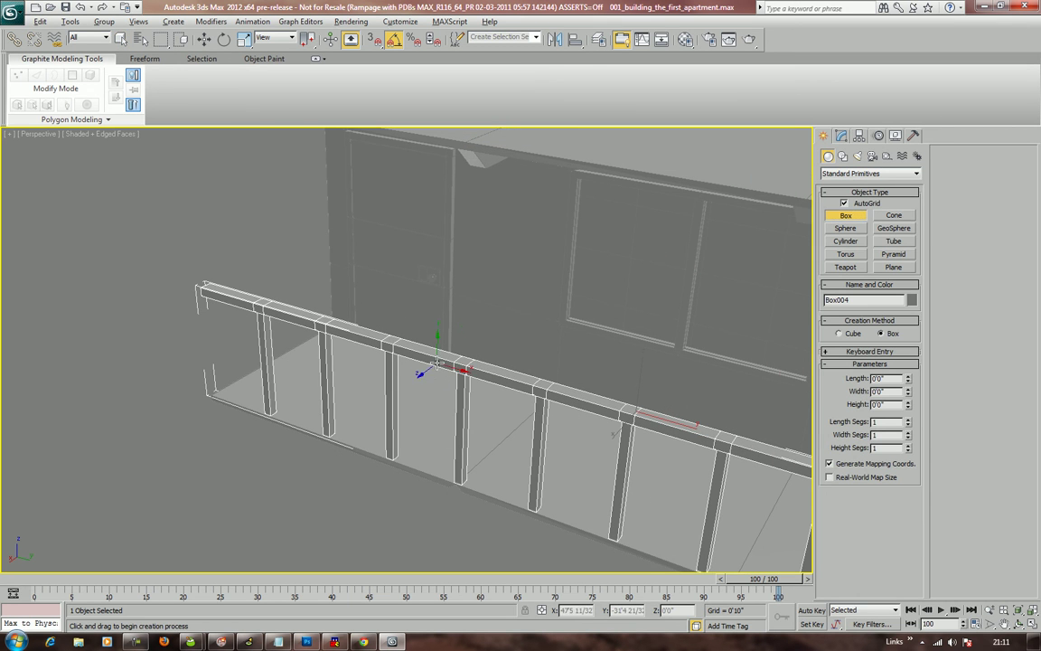
middle_click_drag(440, 366, 437, 398, "alt")
middle_click_drag(378, 304, 312, 281)
scroll(250, 259, "down", 3)
middle_click_drag(133, 336, 228, 344)
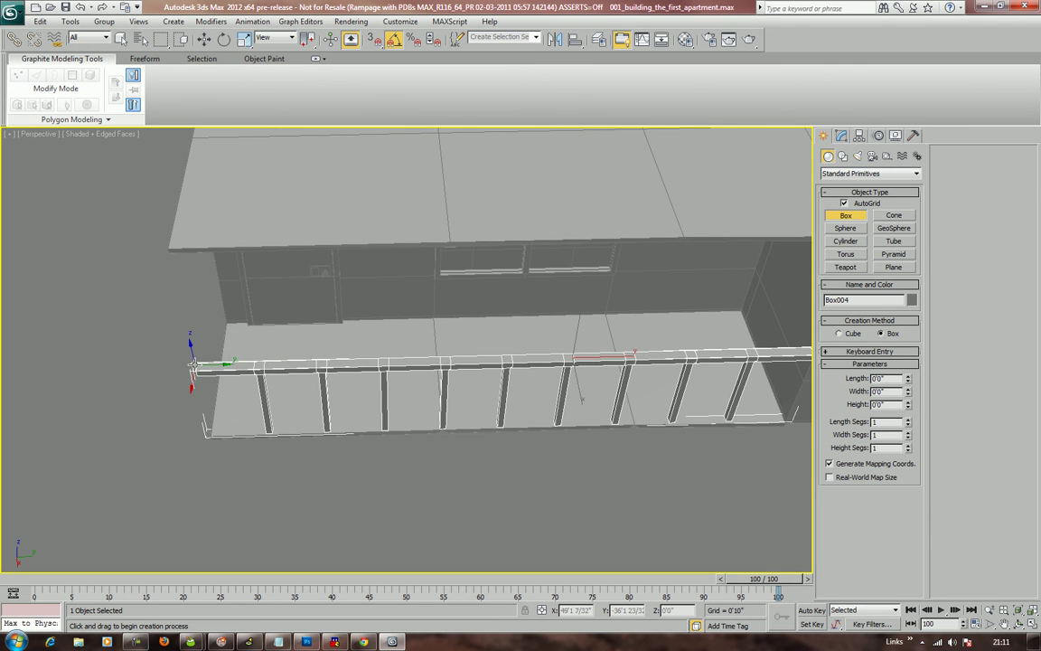
left_click_drag(193, 364, 813, 353)
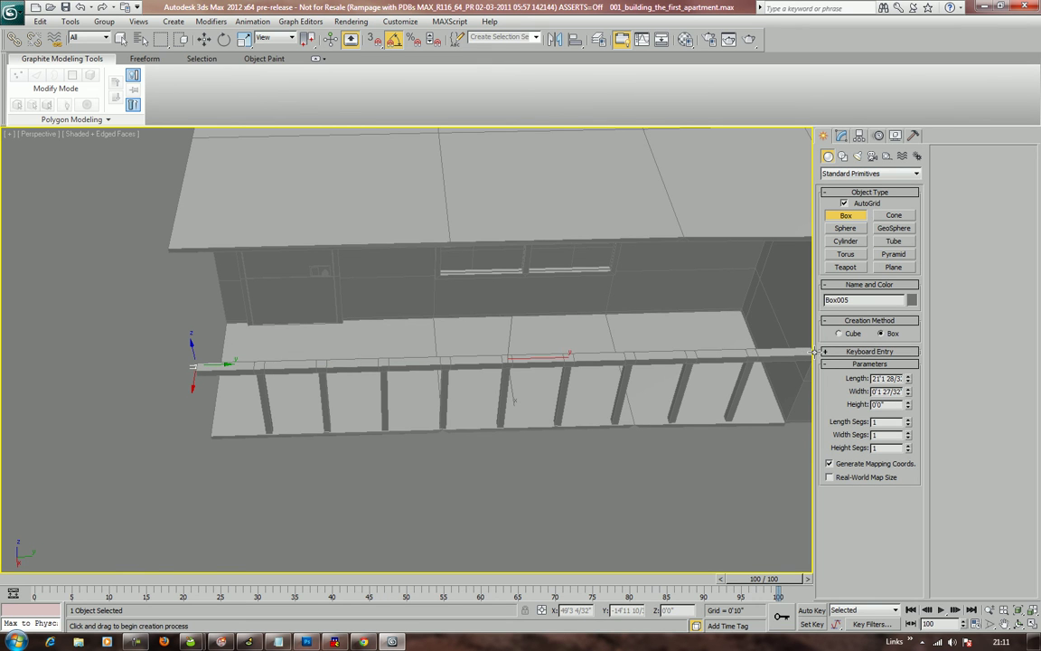
left_click(812, 347)
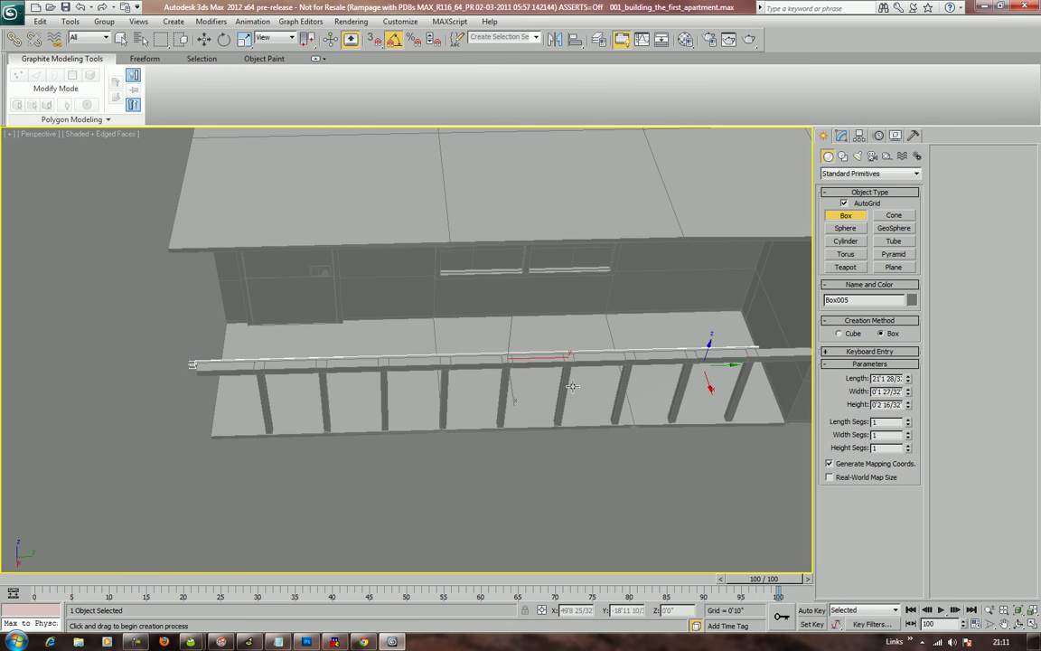
middle_click_drag(298, 457, 398, 412, "alt")
right_click(395, 402)
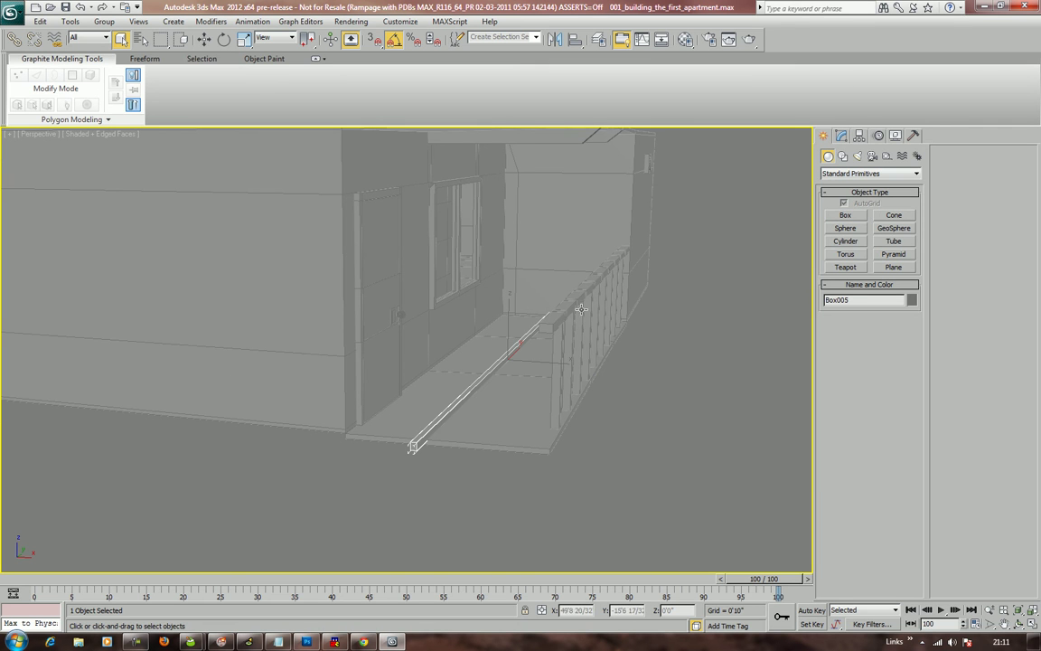
Move the new box about 2'11" outward and raise it about 1'2 30/32" so it runs through the railing posts
key("w")
left_click_drag(523, 348, 615, 314)
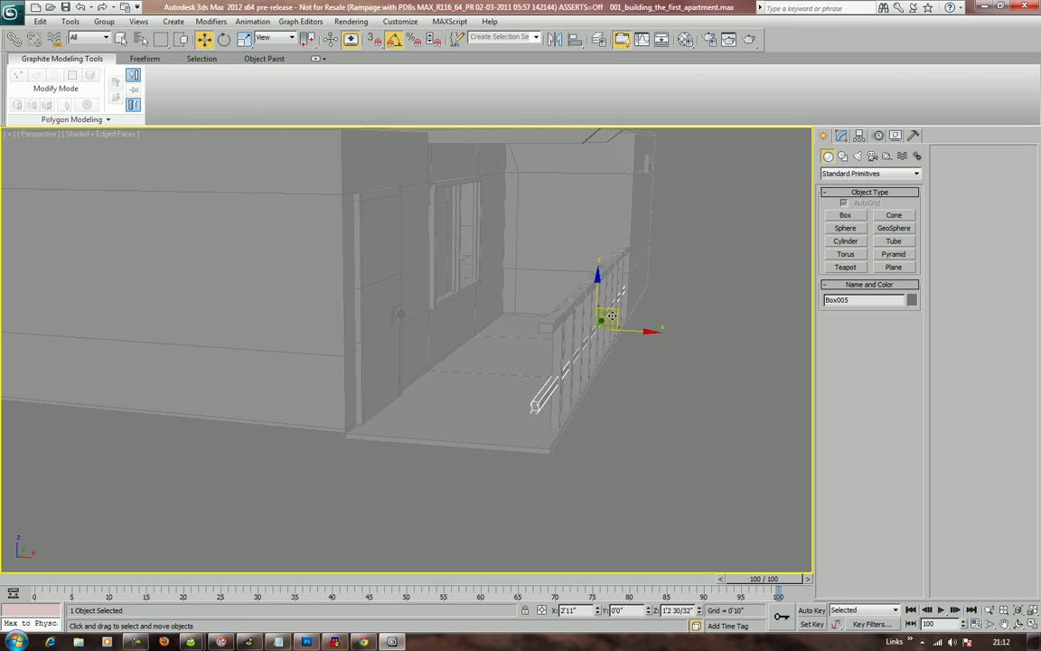
middle_click_drag(663, 356, 380, 390, "alt")
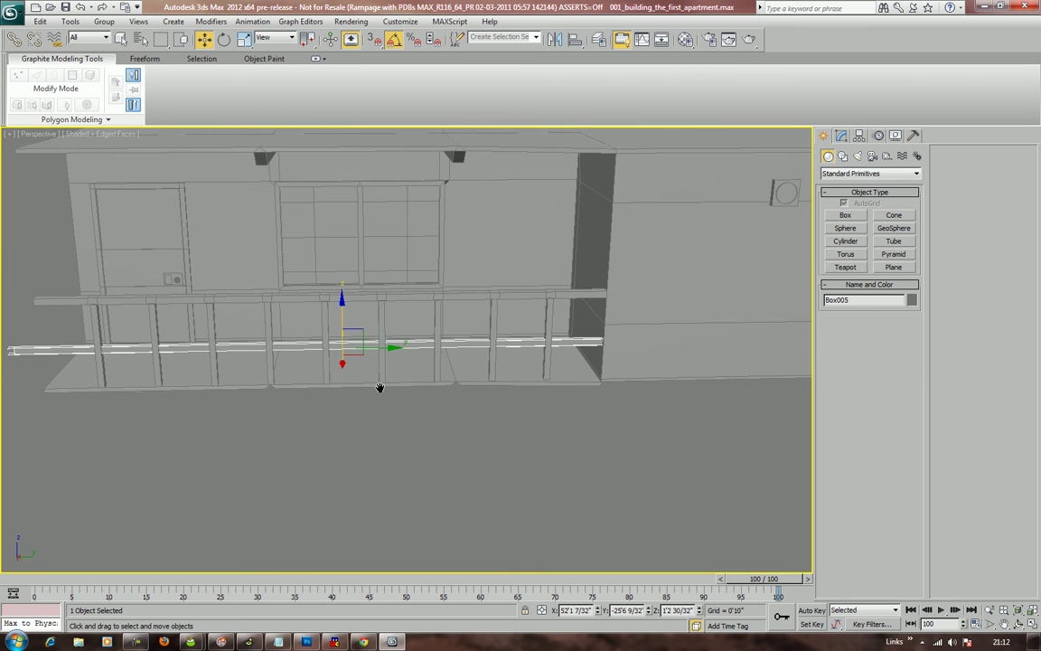
In the Top view, slide the box along Y to about -27'6" to line its side-wall end up with the railing's end
key("t")
key("z")
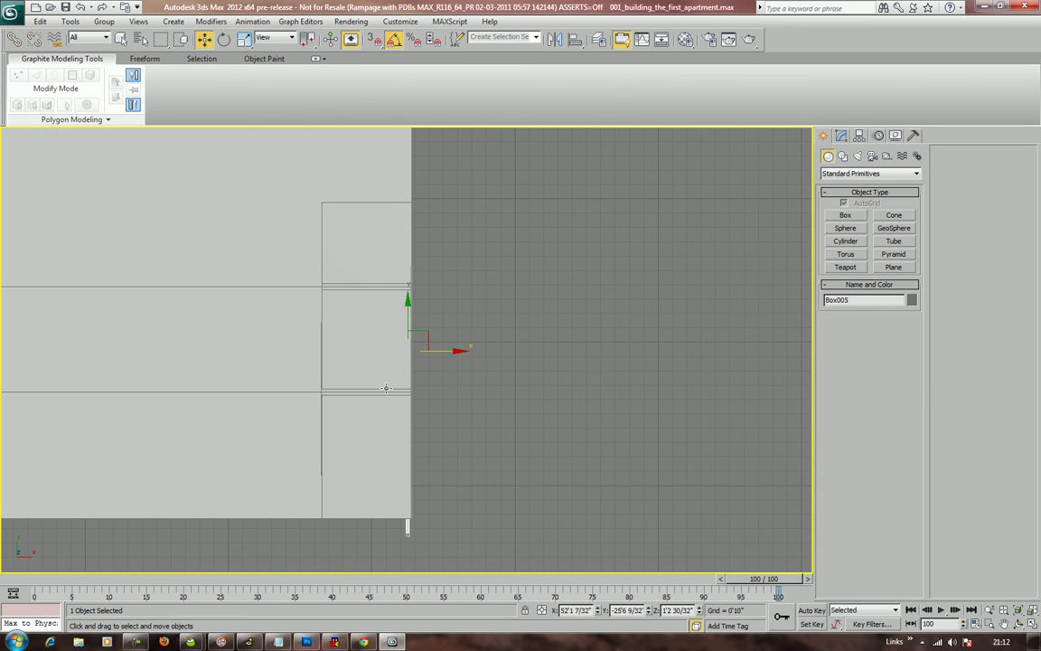
key("t")
middle_click_drag(437, 404, 456, 562)
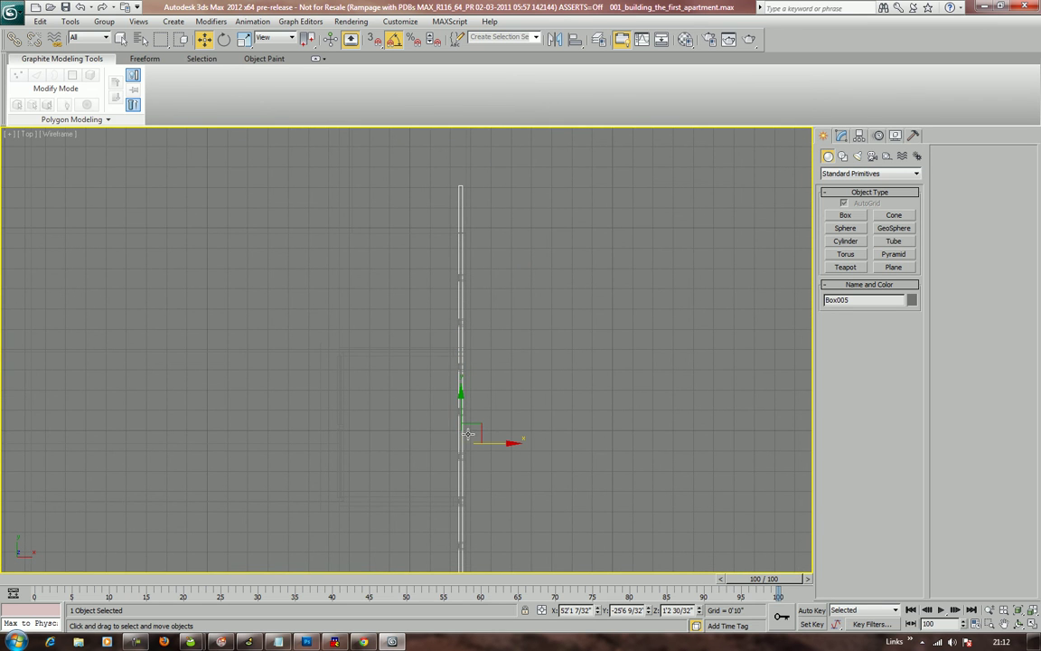
left_click_drag(461, 408, 460, 457)
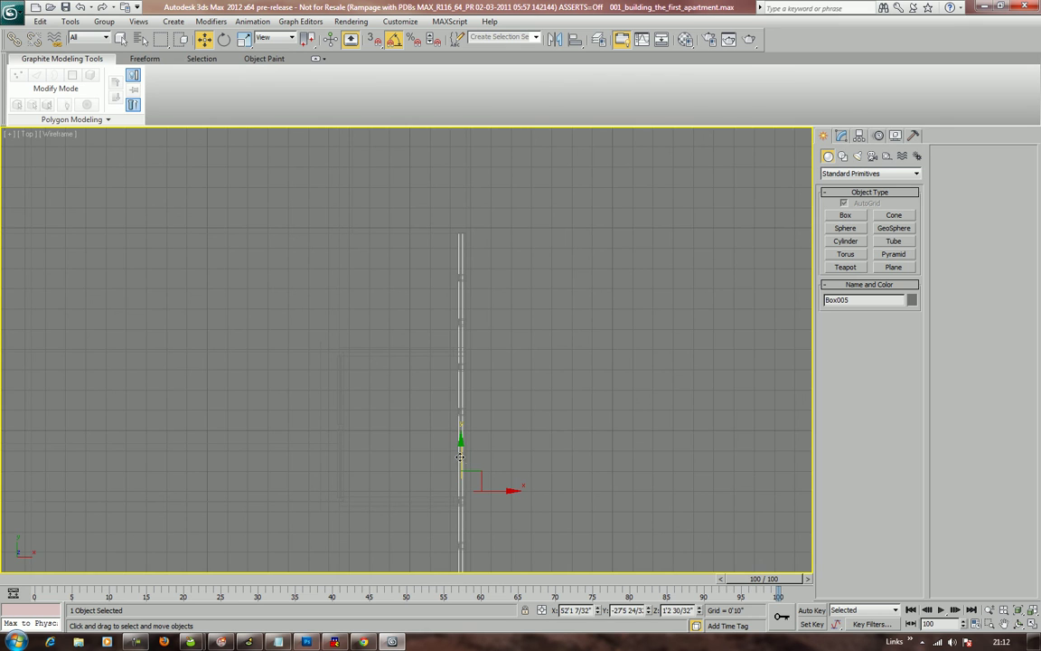
middle_click_drag(574, 462, 639, 262)
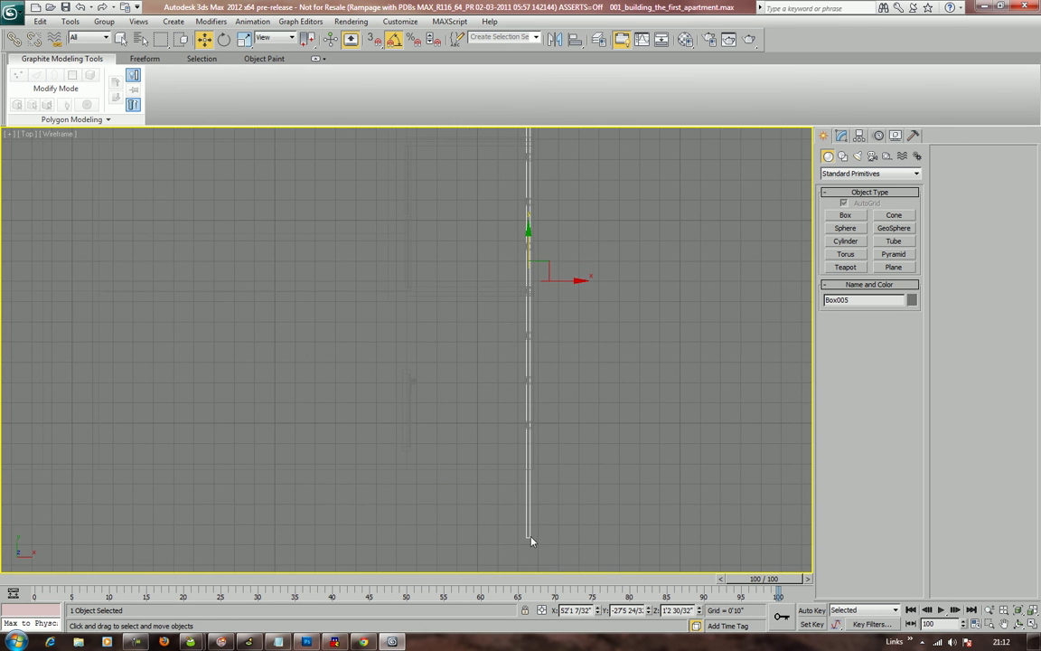
key("e")
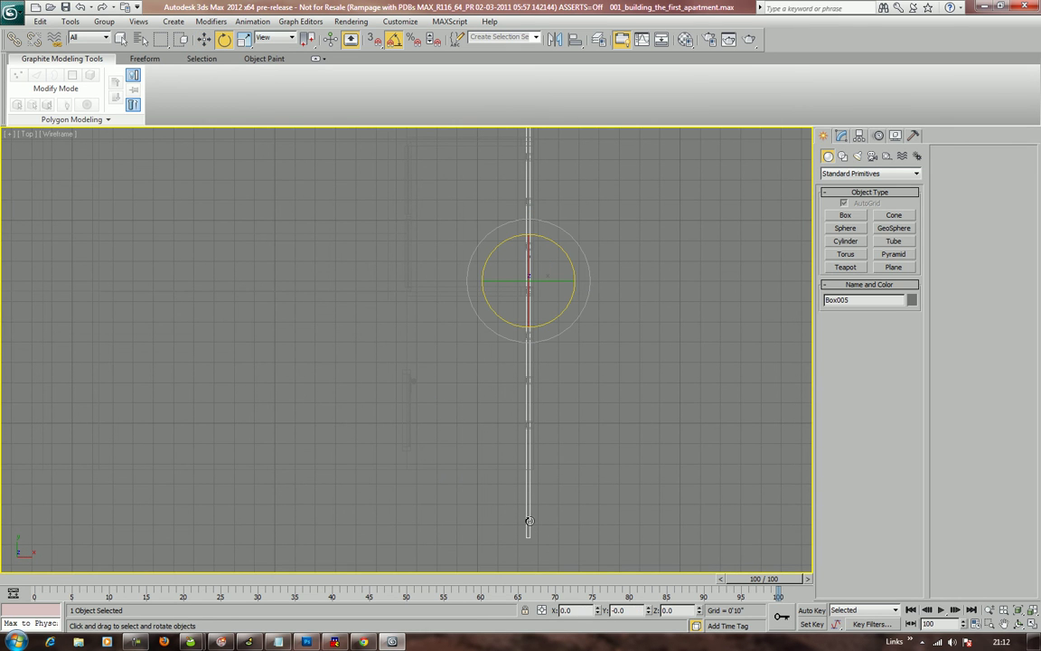
key("w")
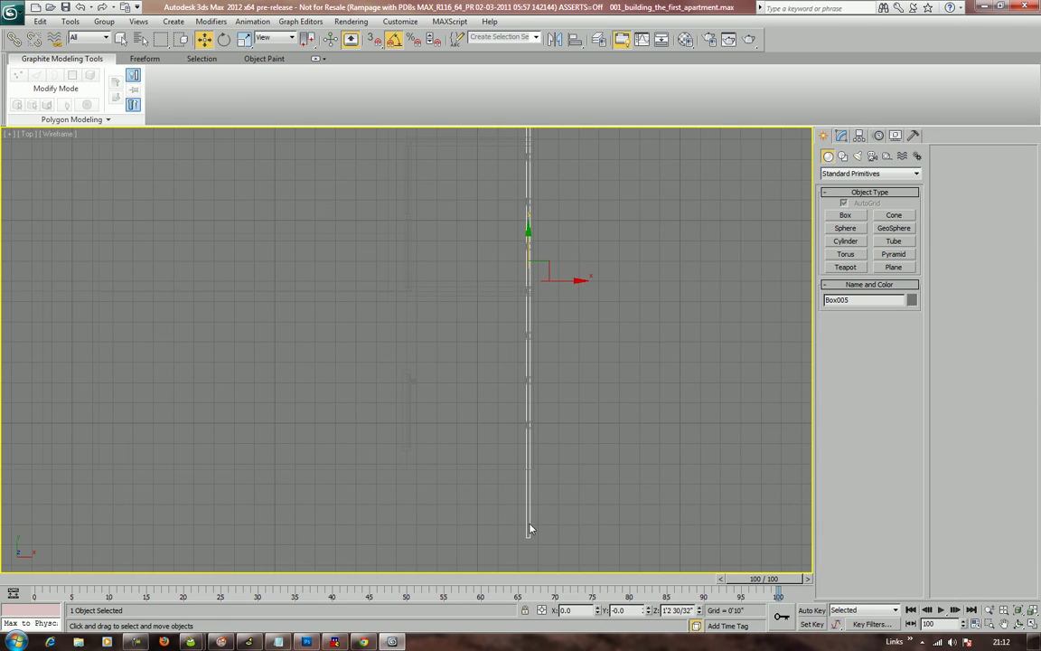
Convert the new crossbar box to an Editable Poly
right_click(526, 483)
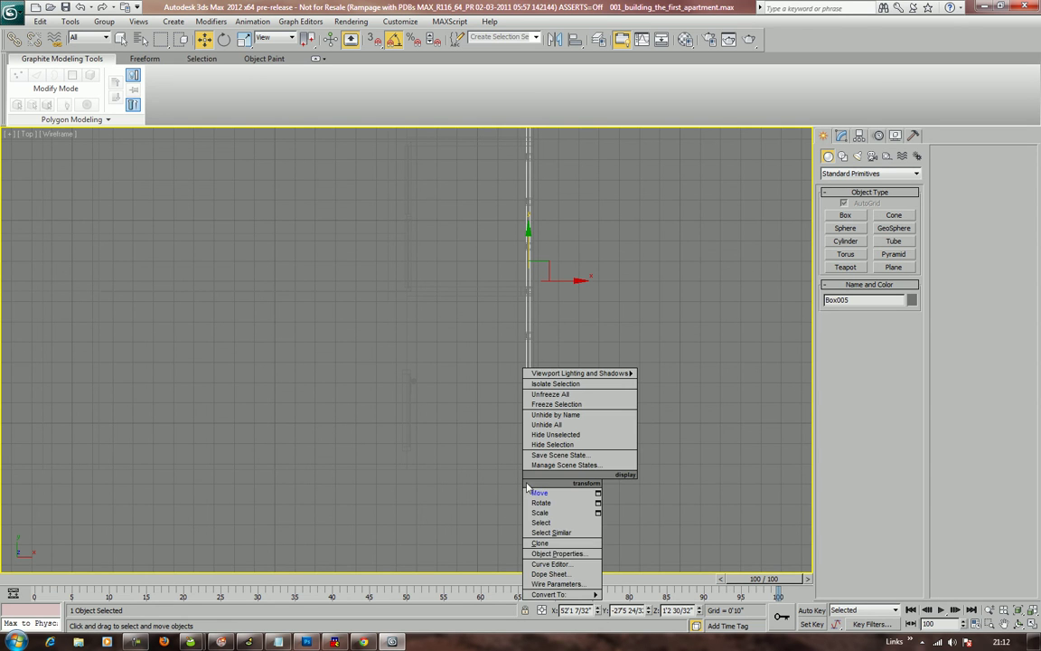
mouse_move(551, 594)
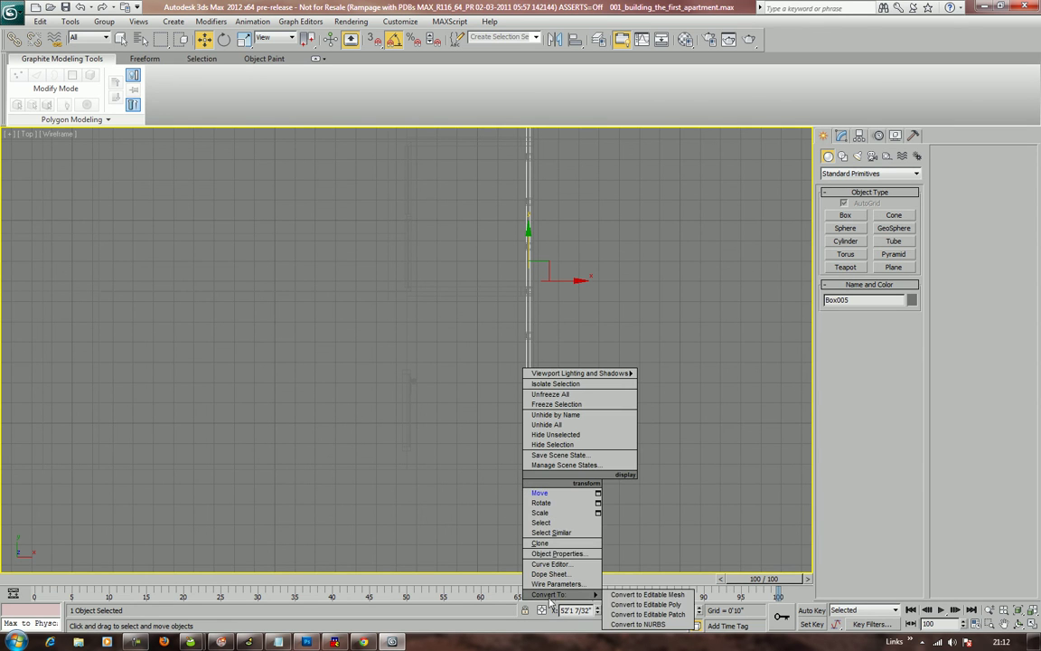
left_click(624, 604)
Shorten the crossbar by moving the four vertices at its door-side end to the railing's end, at about Y -35'3"
left_click(840, 313)
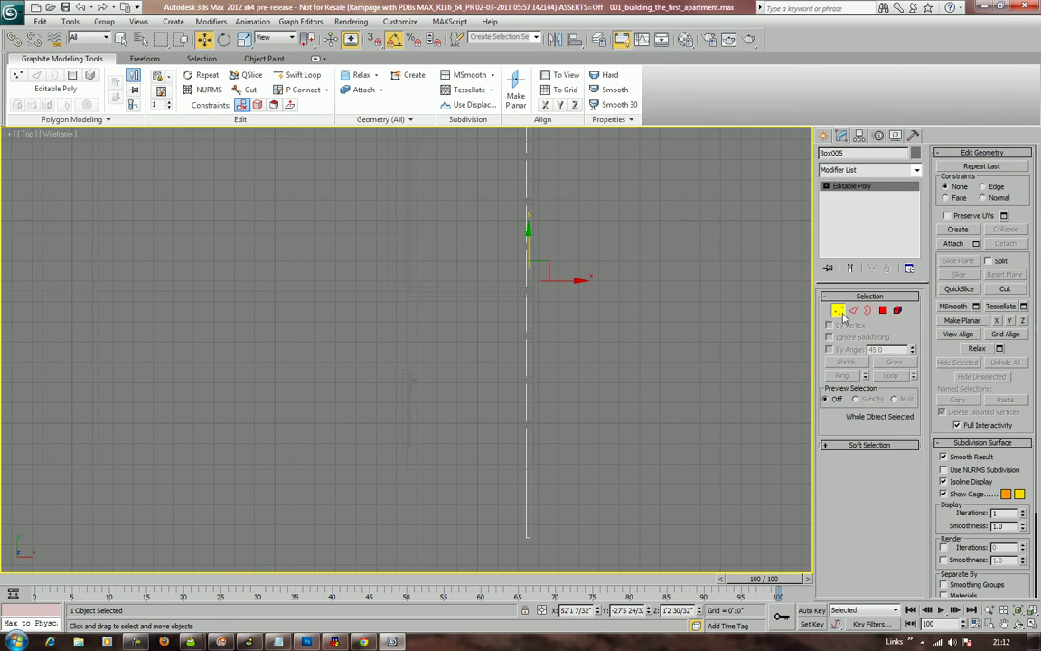
left_click_drag(554, 550, 540, 468)
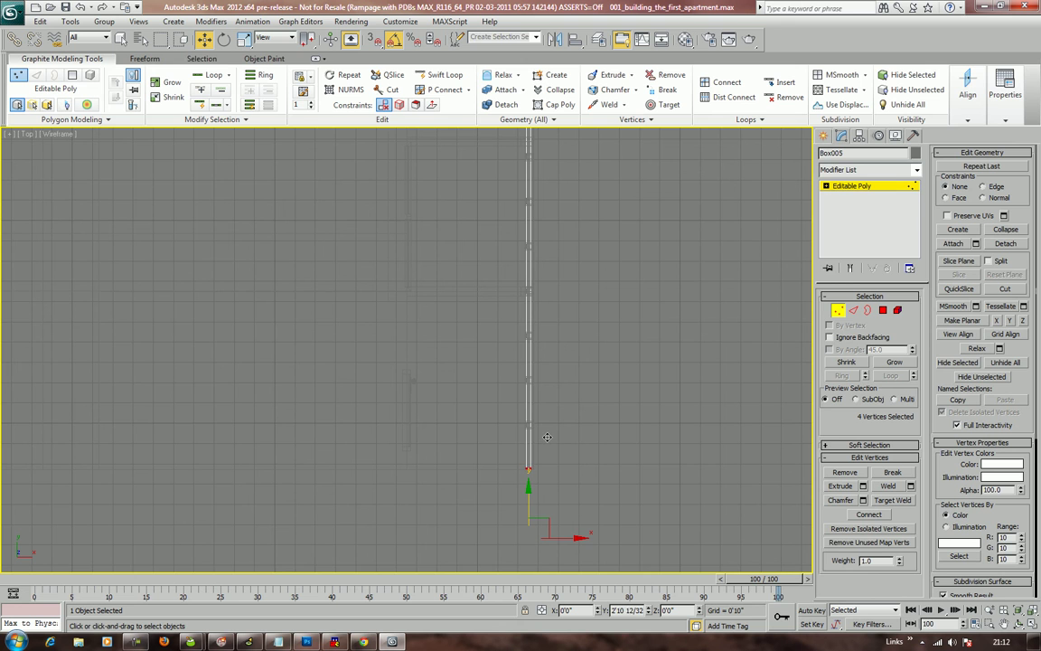
left_click_drag(548, 438, 548, 437)
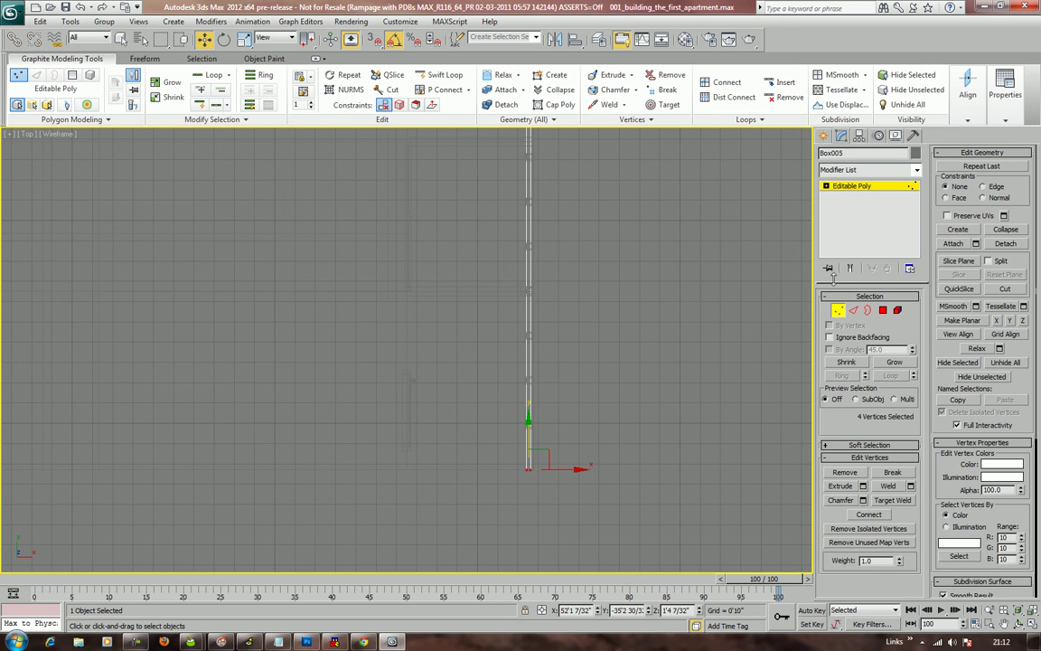
Copy the crossbar box once straight up to about Z 2'3 23/32" as a second, higher railing crossbar
left_click(838, 311)
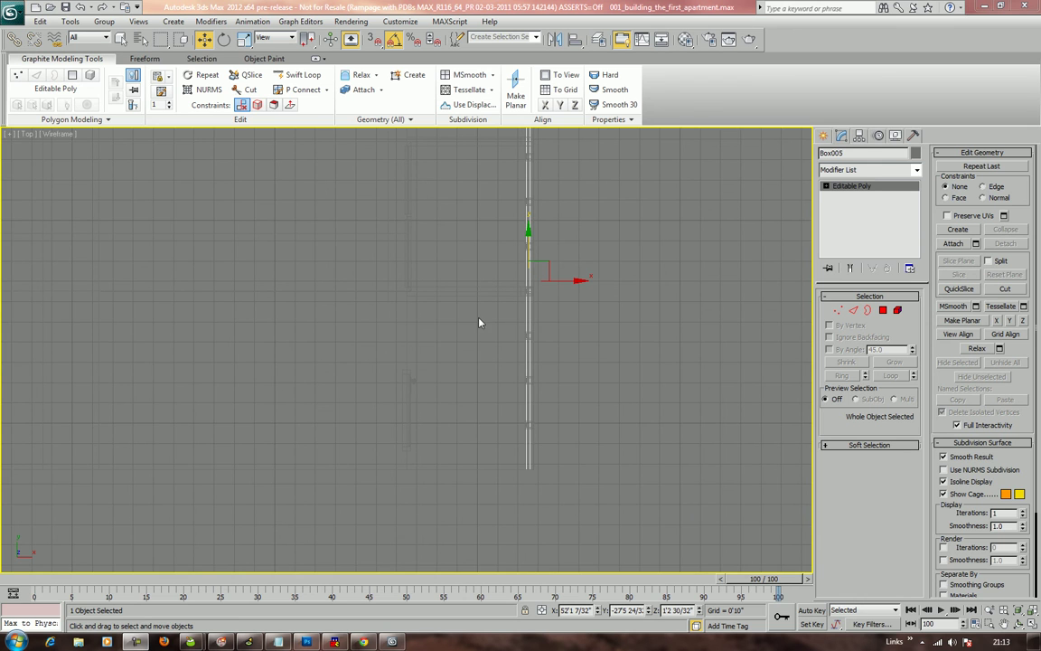
middle_click_drag(479, 319, 481, 346)
key("p")
mouse_move(576, 379)
middle_mouse_down("alt")
mouse_move(496, 300)
mouse_move(453, 399)
mouse_move(413, 324)
middle_mouse_up("alt")
key("F3")
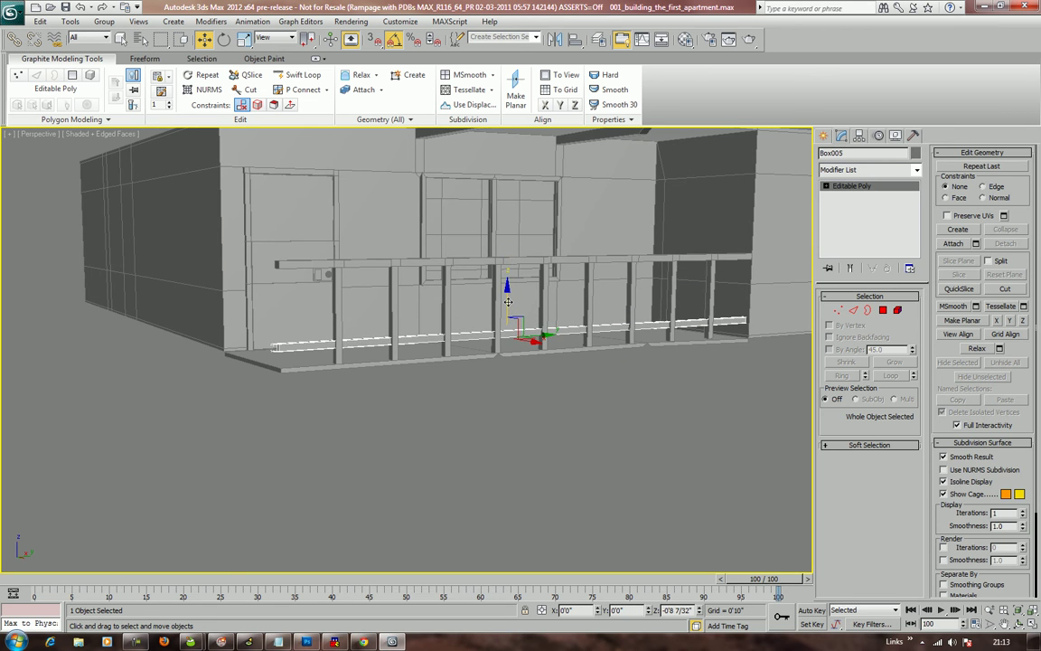
left_click_drag(508, 301, 507, 244, "shift")
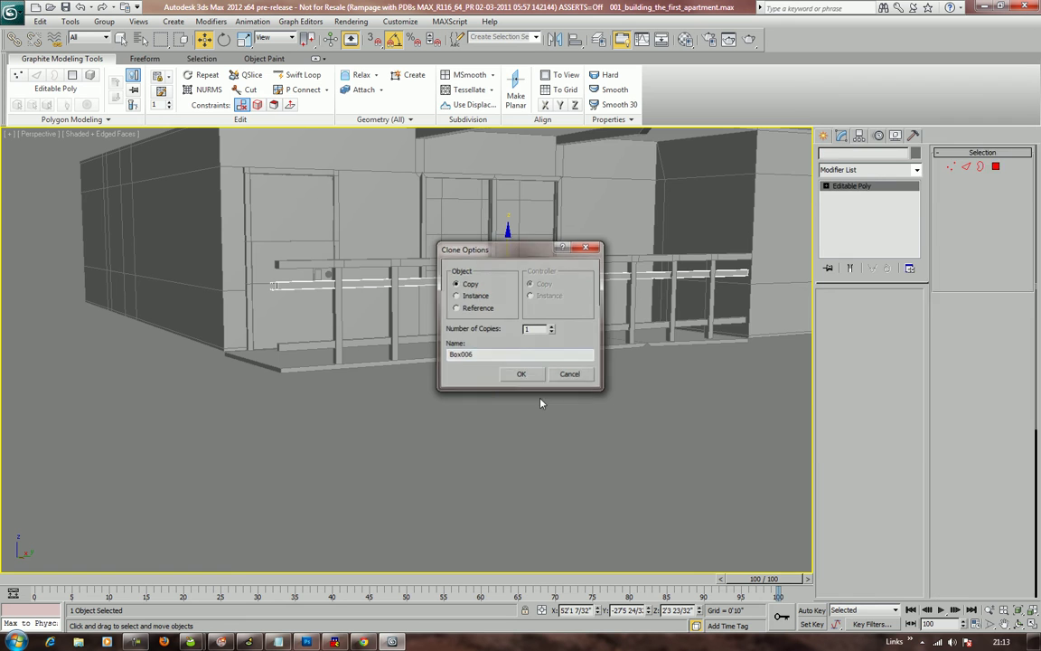
left_click(523, 372)
left_click(540, 439)
Draw a box on the ground beside the railing's side-wall end, about 10" long, 1'3" wide and 7" high
middle_click_drag(400, 437, 443, 442, "alt")
scroll(353, 500, "down", 3)
scroll(444, 442, "up", 5)
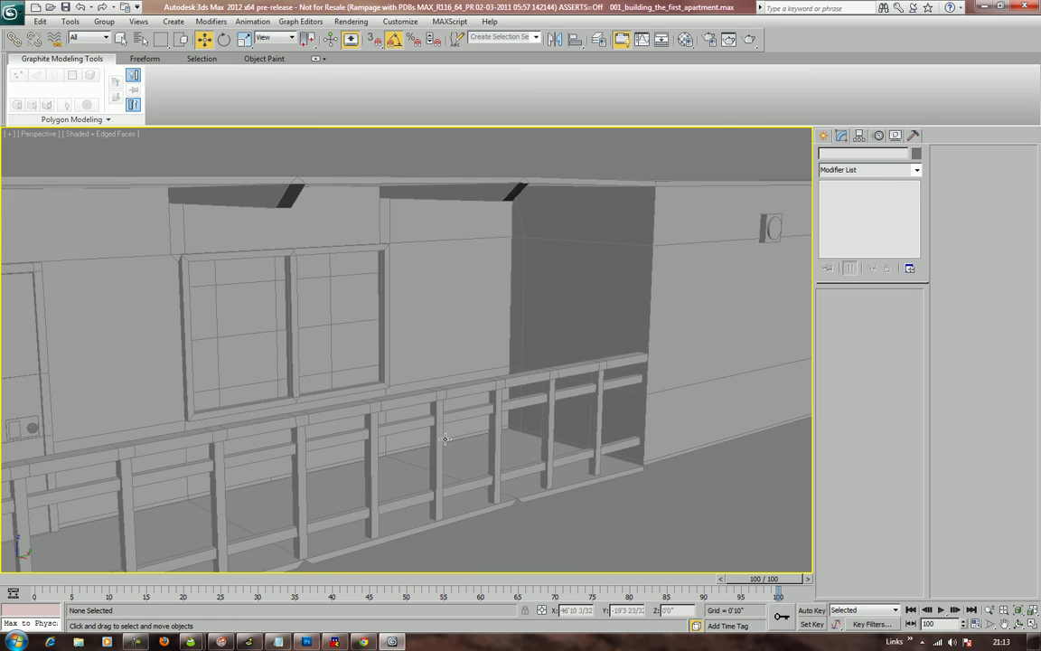
middle_click_drag(487, 410, 463, 386)
left_click(823, 136)
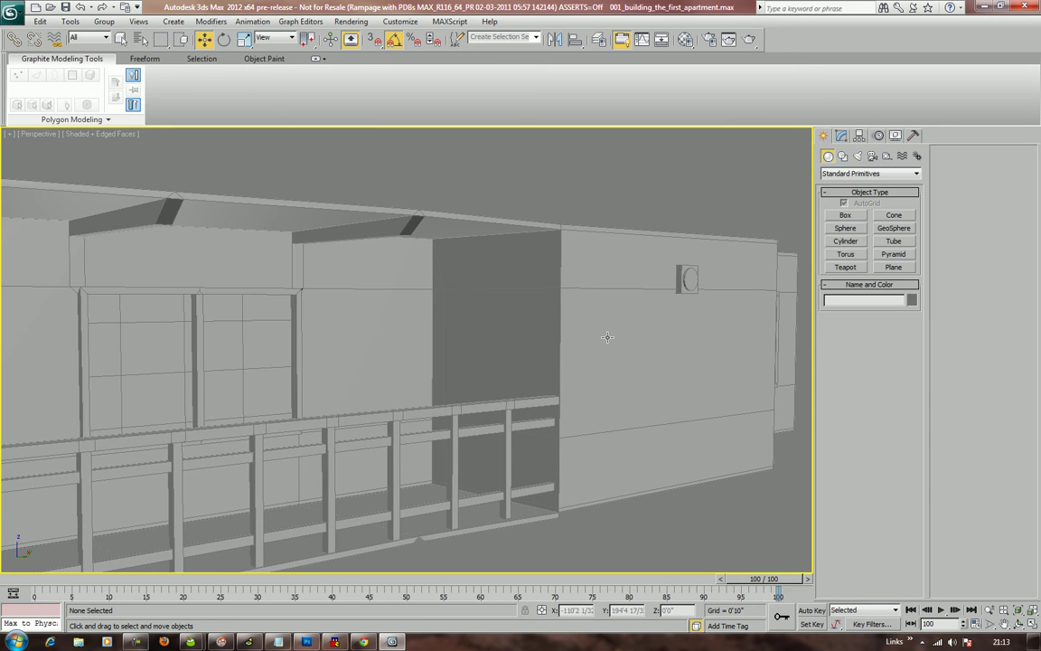
middle_click_drag(605, 339, 630, 341, "alt")
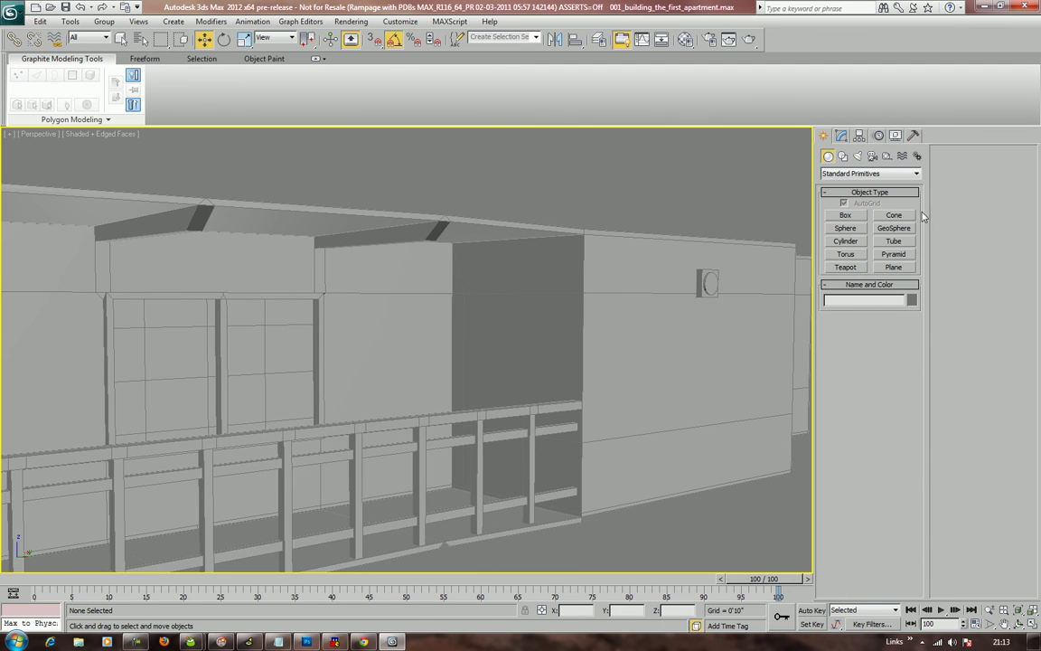
left_click(846, 215)
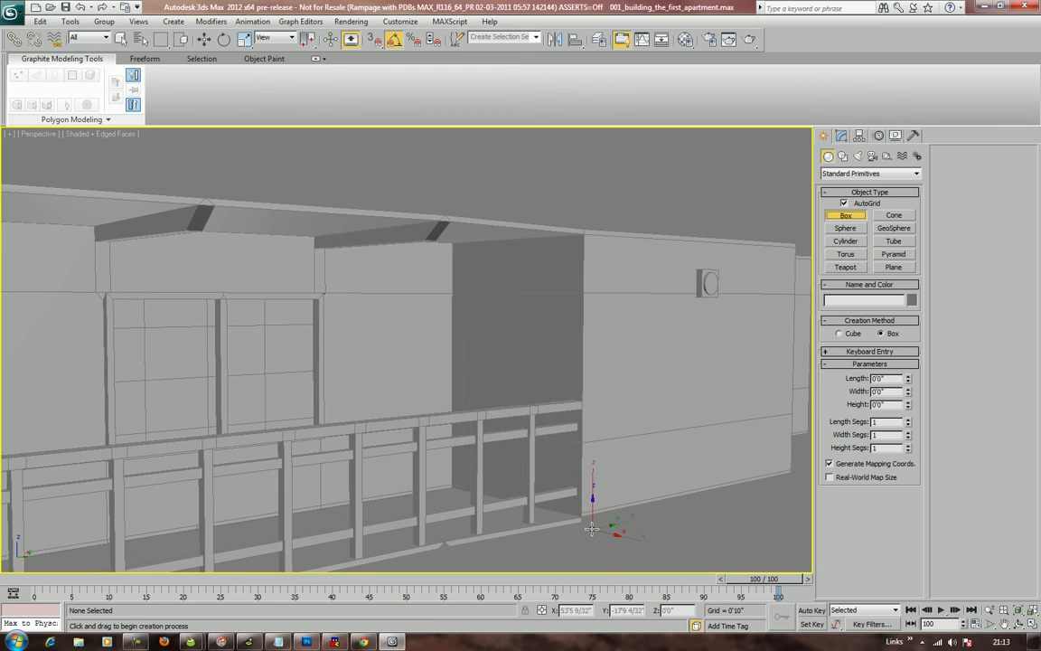
left_click_drag(592, 528, 611, 541)
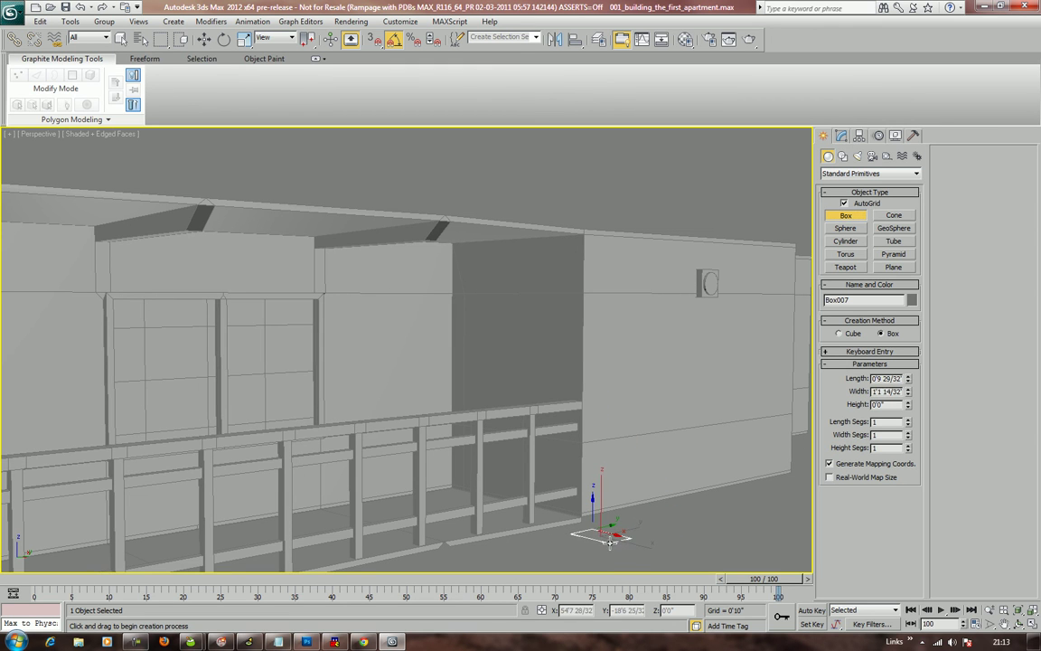
left_click(610, 523)
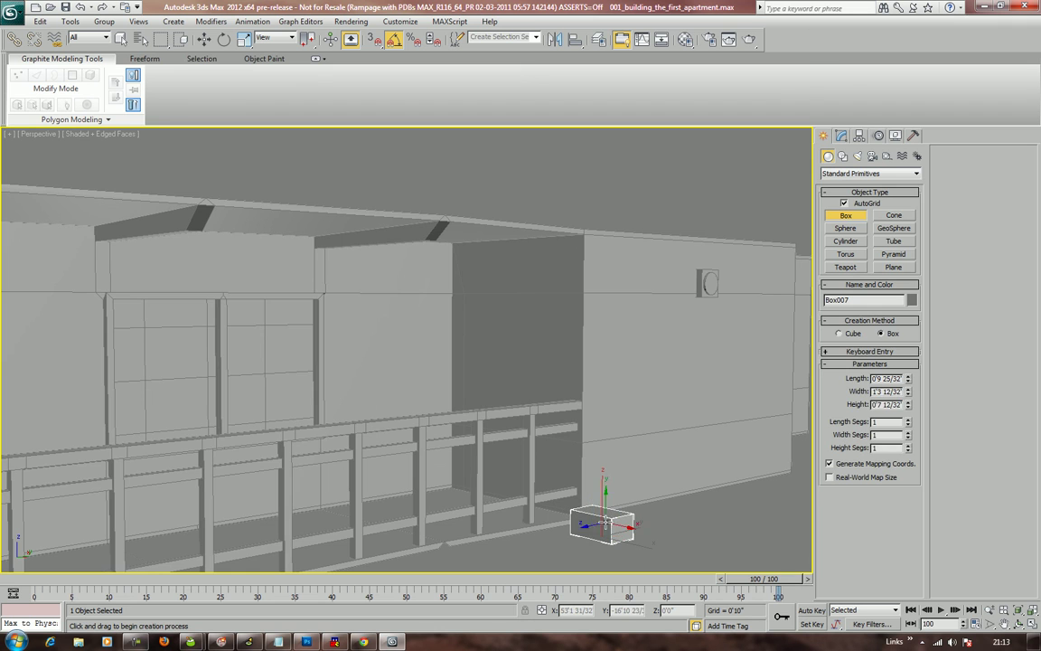
Convert the small box to an Editable Poly and move it up against the porch's side wall, at about X 49'11", Y -17'2", Z 6'1"
key("w")
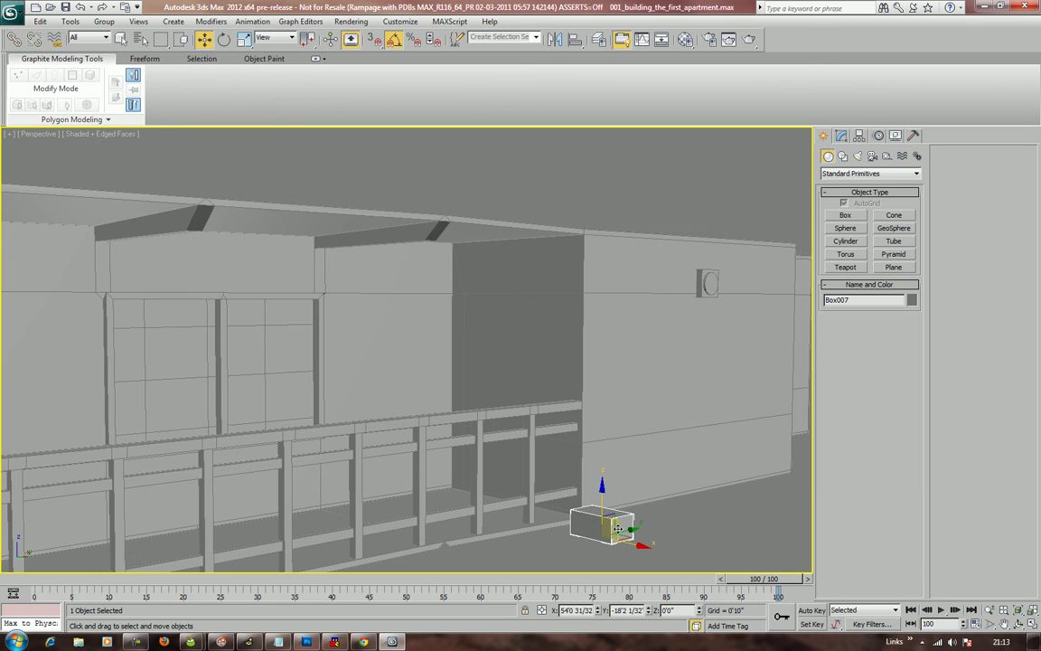
right_click(618, 529)
left_click(625, 546)
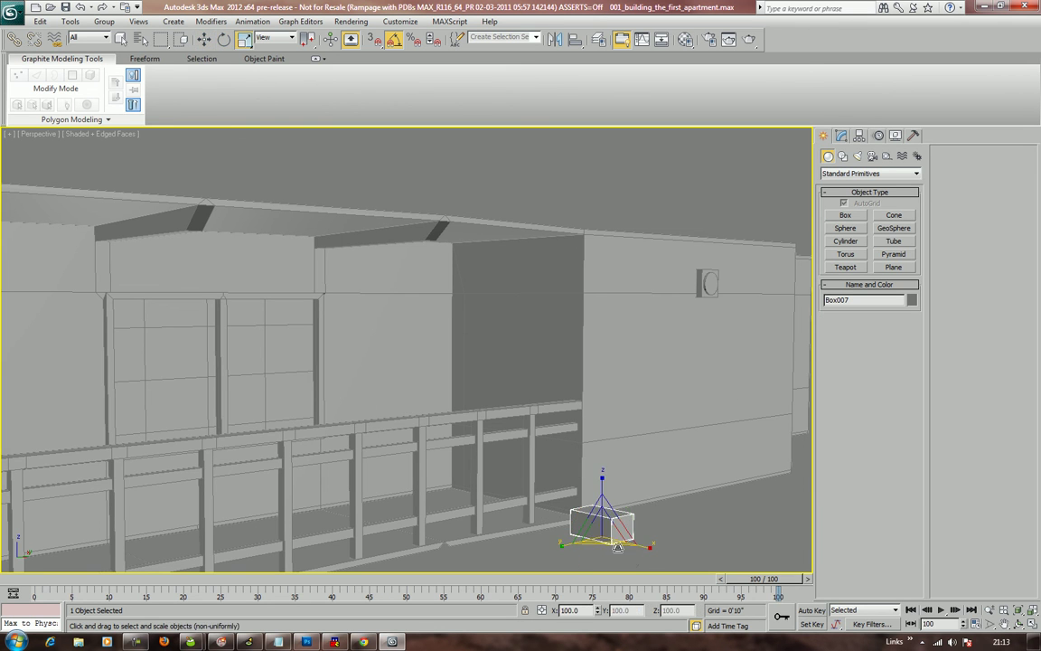
key("w")
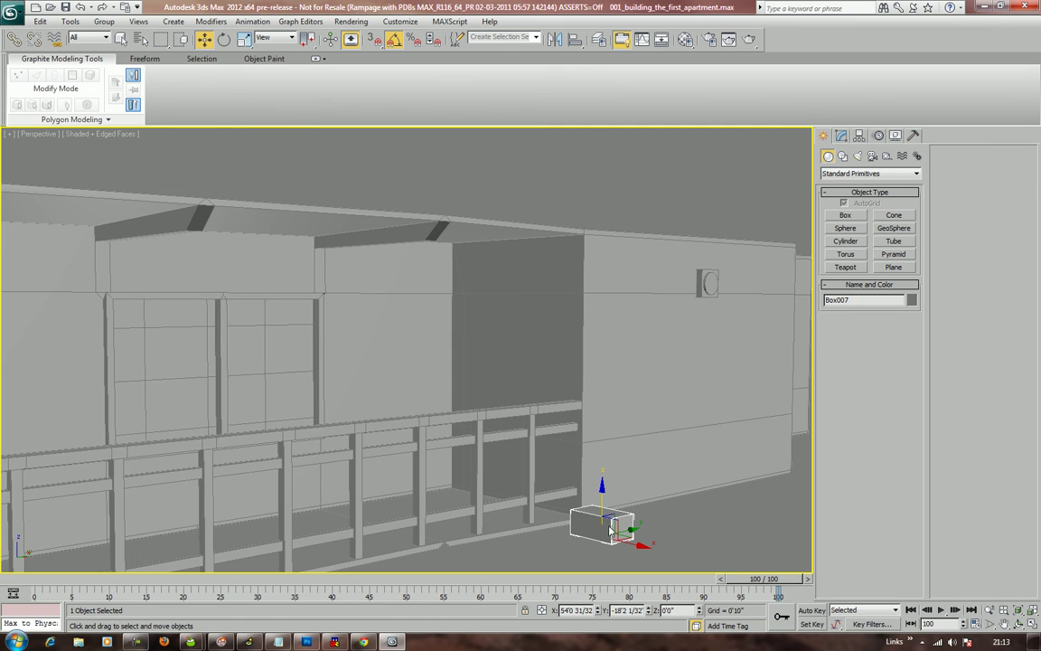
right_click(617, 510)
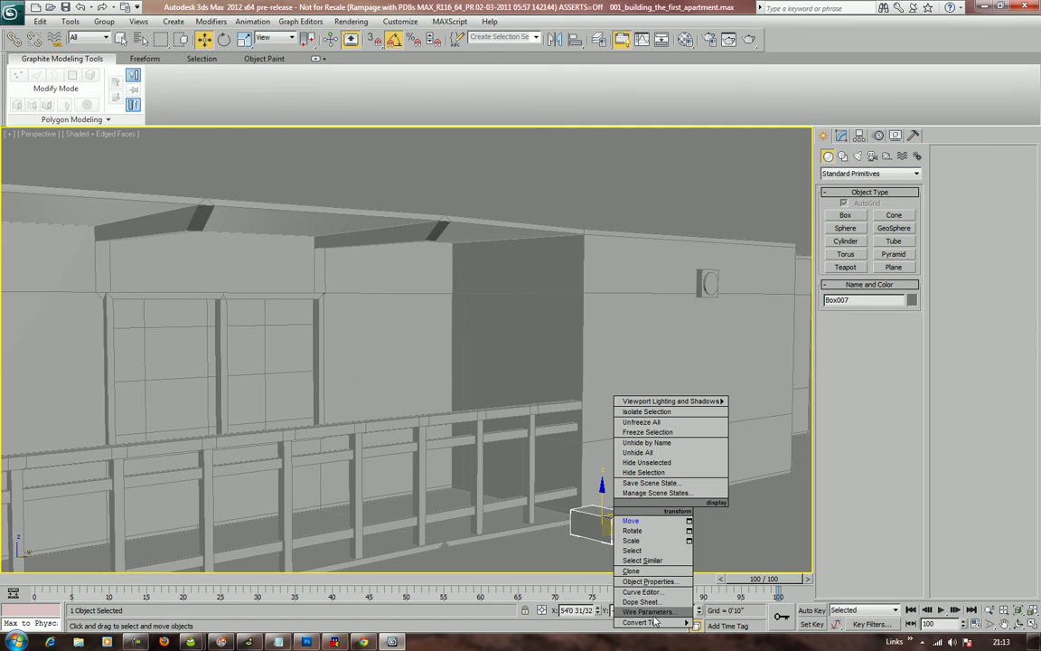
mouse_move(642, 622)
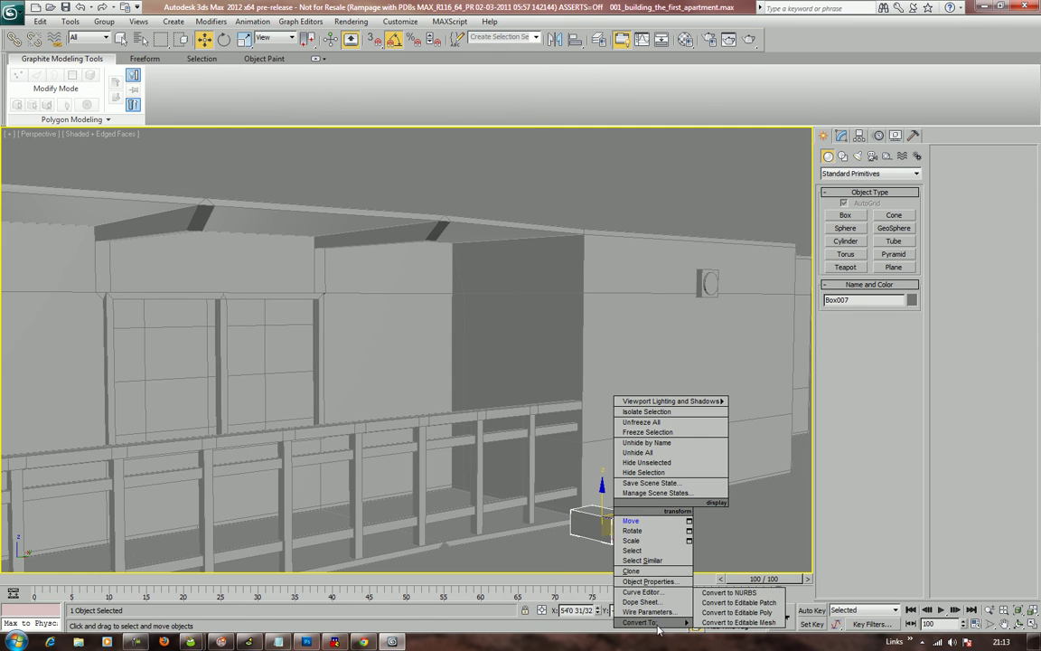
left_click(727, 612)
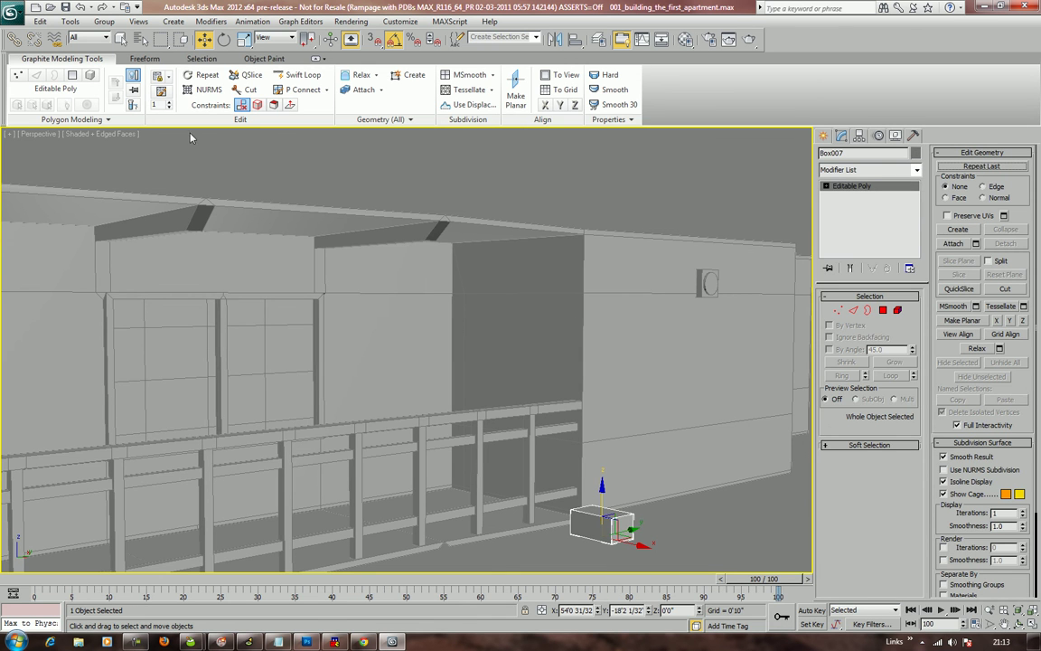
left_click_drag(637, 545, 543, 279)
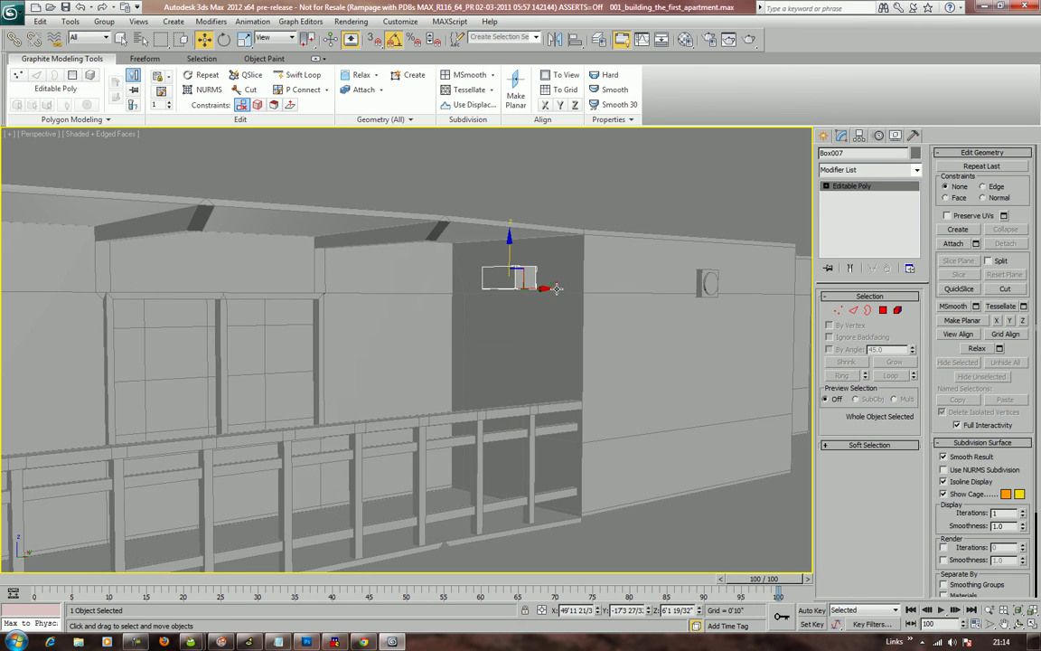
mouse_move(555, 289)
middle_mouse_down("alt")
mouse_move(507, 353)
mouse_move(481, 446)
mouse_move(440, 336)
mouse_move(511, 368)
middle_mouse_up("alt")
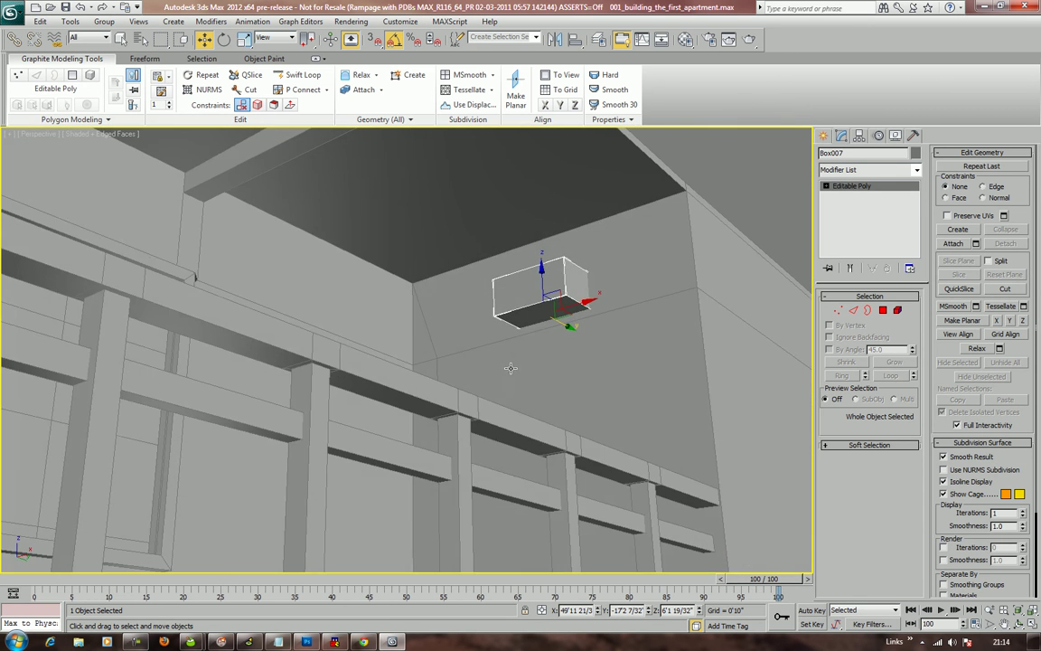
Scale down the underside polygon of the small box on the side wall so the box tapers toward its bottom
left_click(883, 310)
left_click(564, 310)
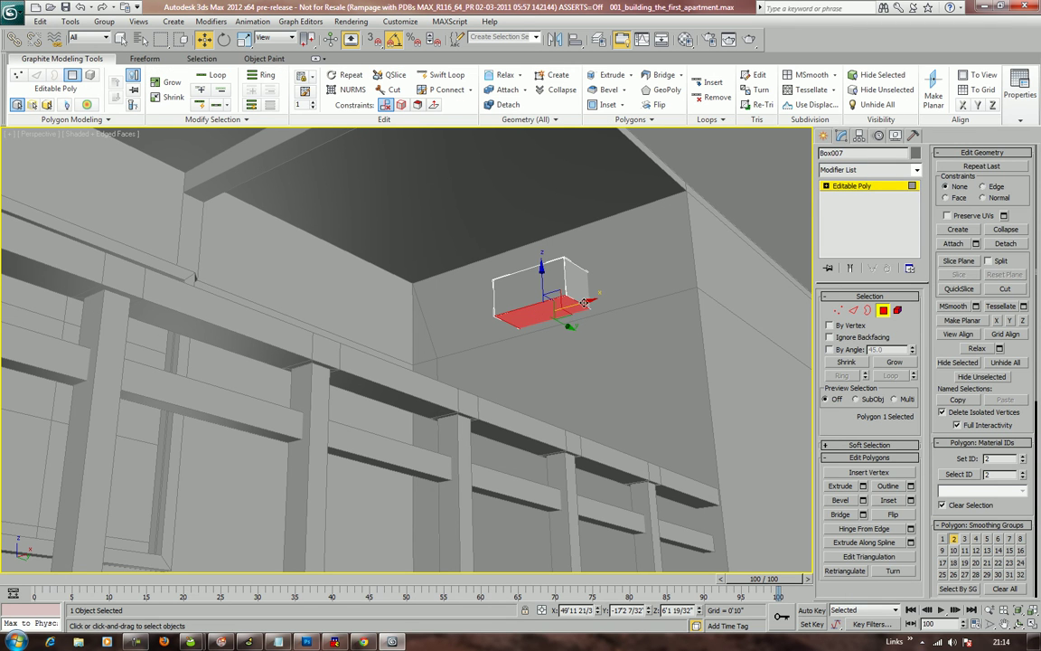
key("e")
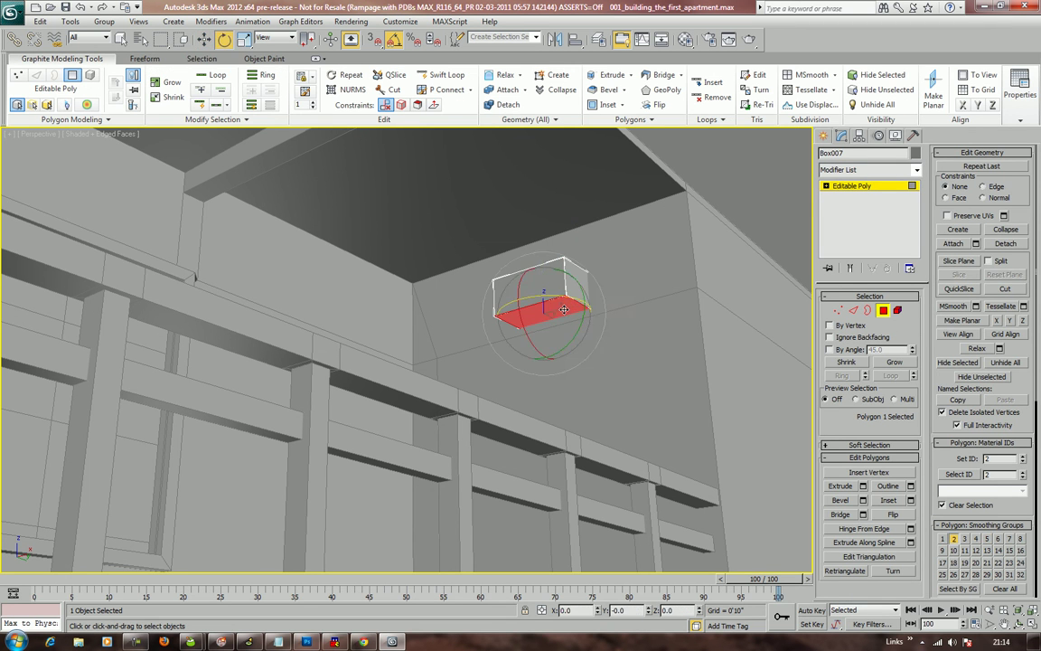
key("r")
left_click_drag(564, 310, 549, 334)
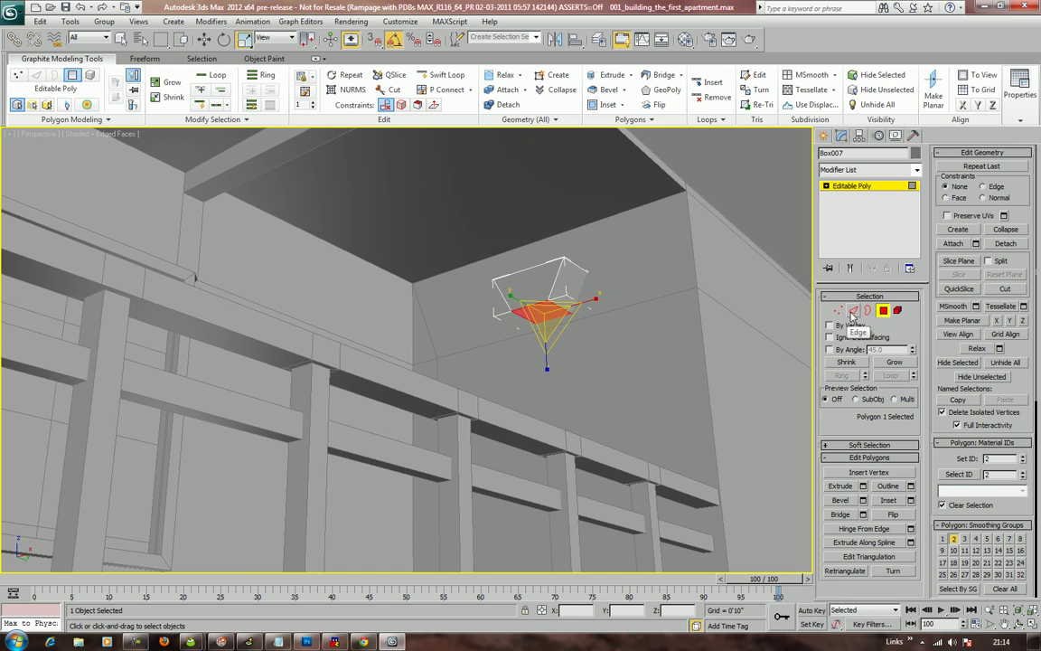
Move the tapered box's outer bottom edge toward the side wall, to about Y -17'2", and return to object level
left_click(853, 310)
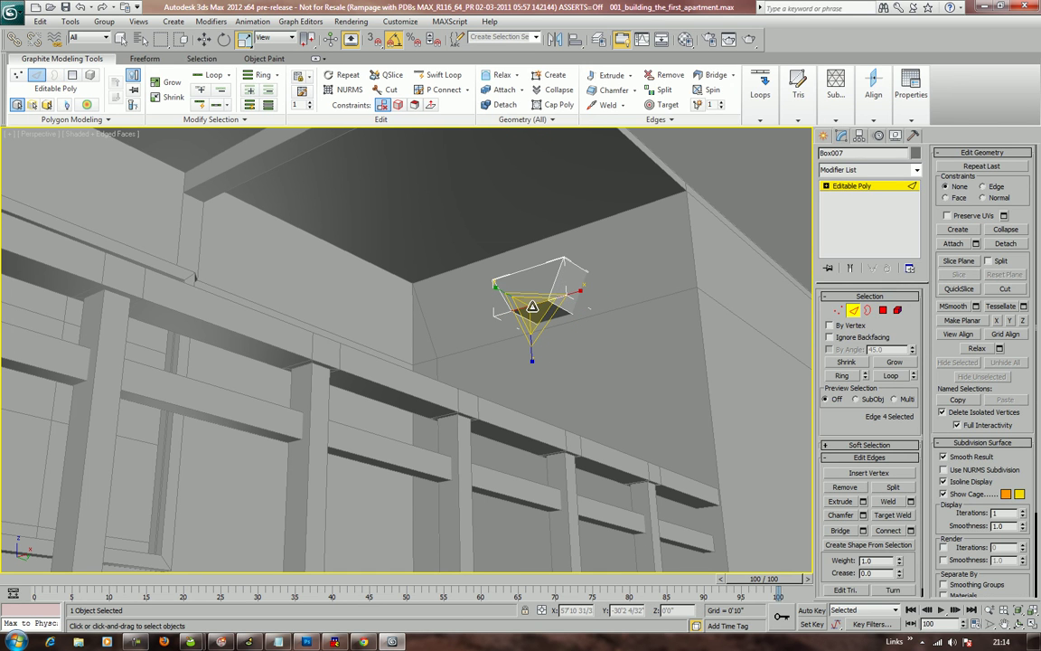
key("w")
left_click_drag(552, 316, 574, 329)
middle_click_drag(575, 331, 548, 355, "alt")
right_click(556, 296)
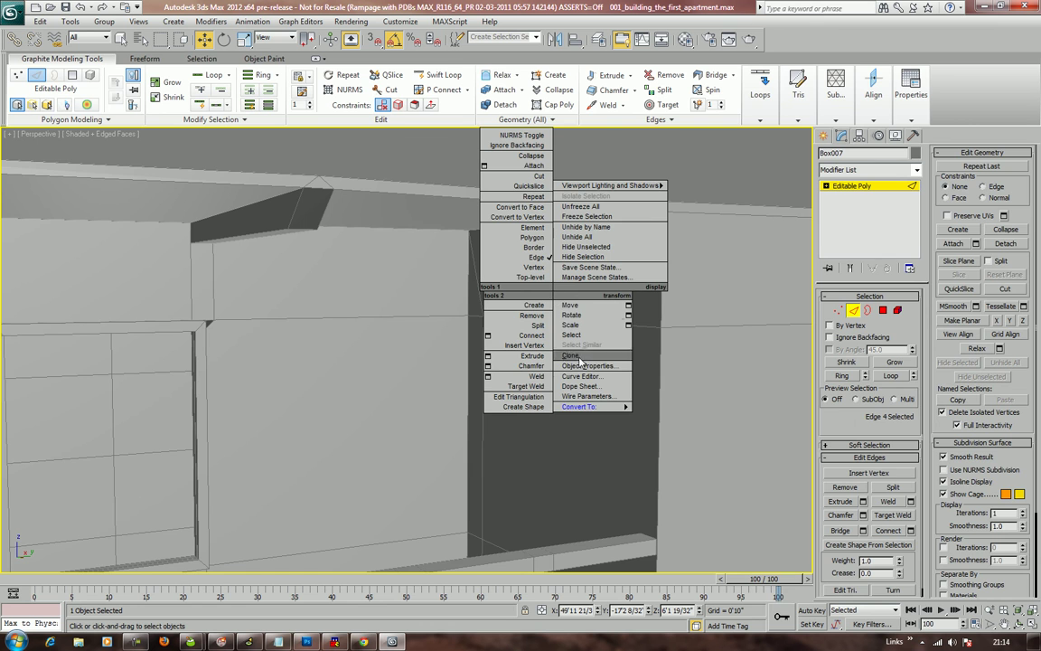
mouse_move(534, 366)
left_click(611, 375)
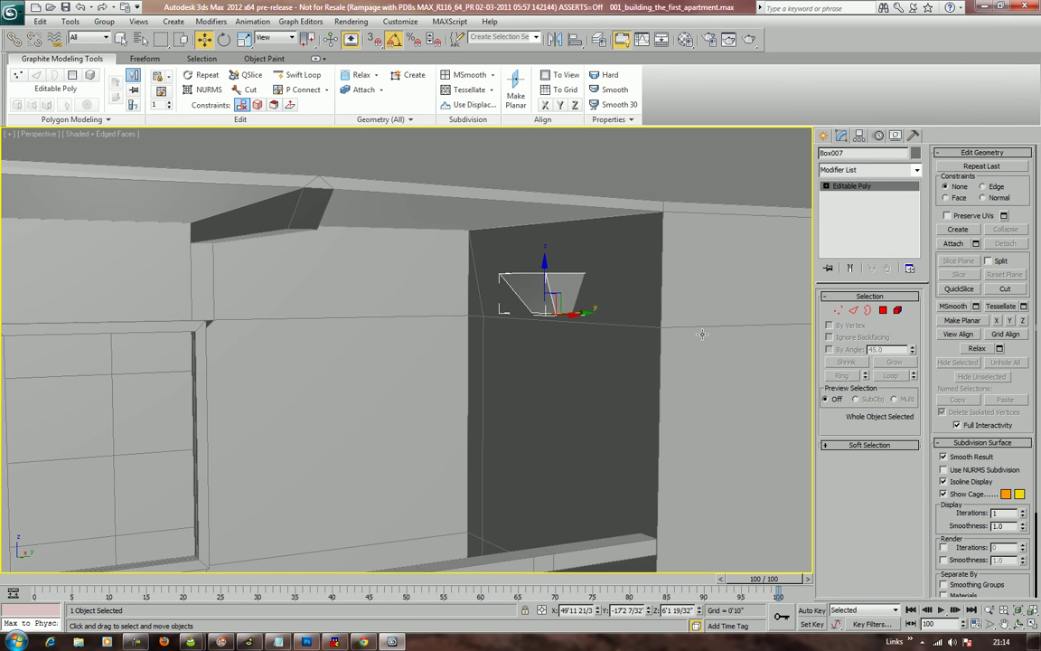
Deselect the wall box and examine the whole apartment from the front, sides and rear
scroll(683, 472, "down", 10)
left_click(670, 468)
mouse_move(669, 467)
middle_mouse_down("alt")
mouse_move(670, 449)
mouse_move(653, 455)
mouse_move(691, 469)
mouse_move(688, 436)
mouse_move(636, 451)
mouse_move(644, 471)
mouse_move(676, 447)
mouse_move(644, 465)
mouse_move(666, 455)
middle_mouse_up("alt")
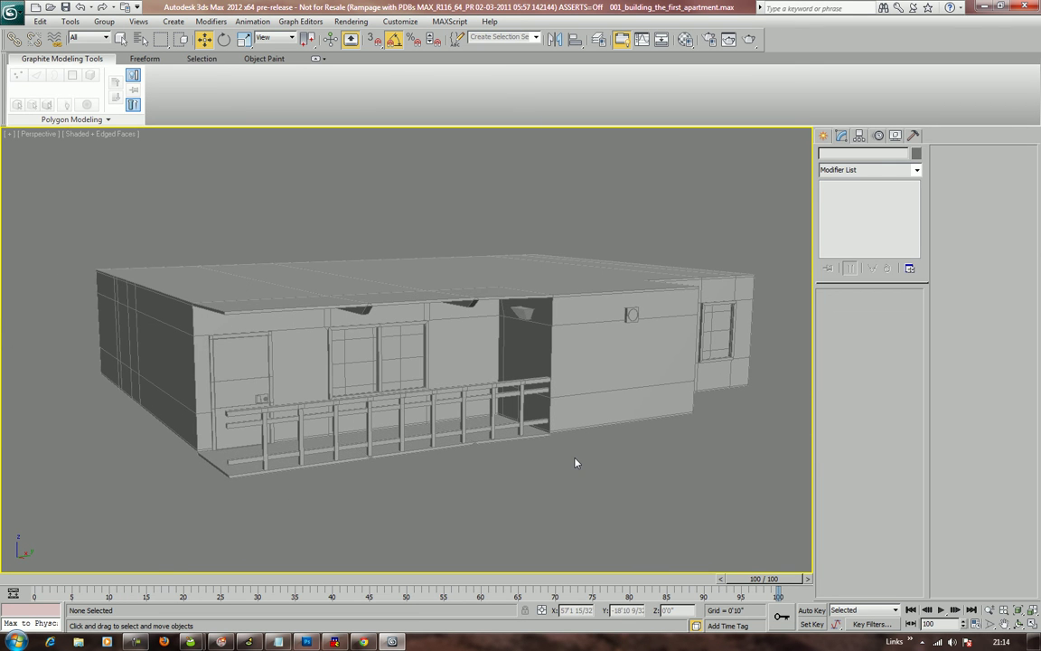
middle_click_drag(575, 458, 520, 464, "alt")
middle_click_drag(610, 453, 523, 317)
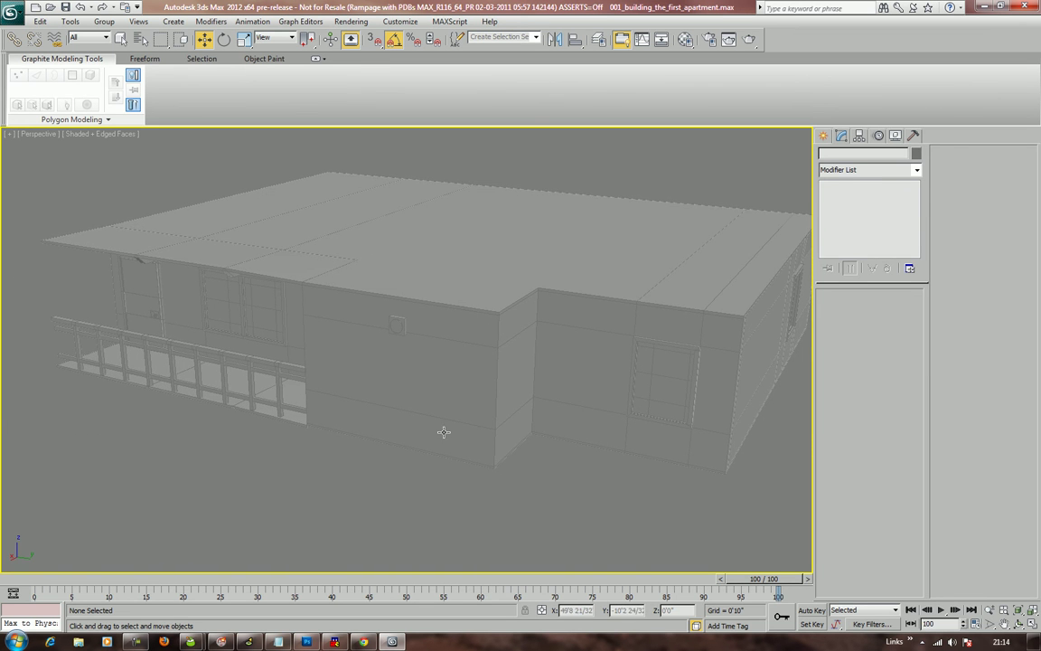
middle_click_drag(443, 432, 599, 362, "alt")
scroll(484, 448, "down", 5)
middle_click_drag(589, 369, 490, 335, "alt")
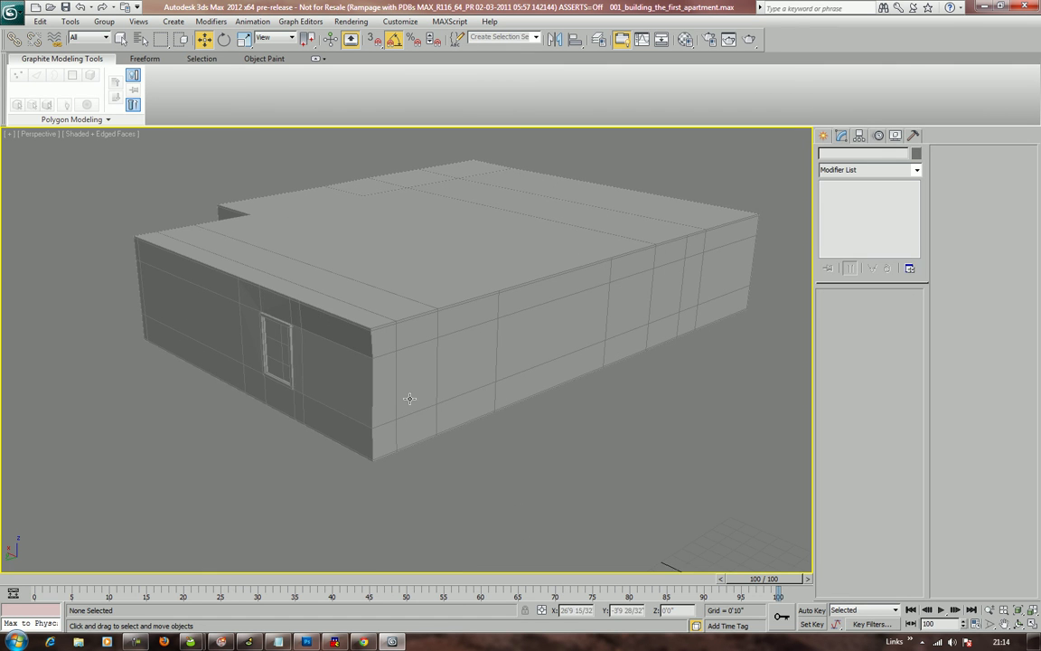
middle_click_drag(410, 399, 436, 399, "alt")
Select every object in the scene and group them under the name apt1
left_click(449, 390)
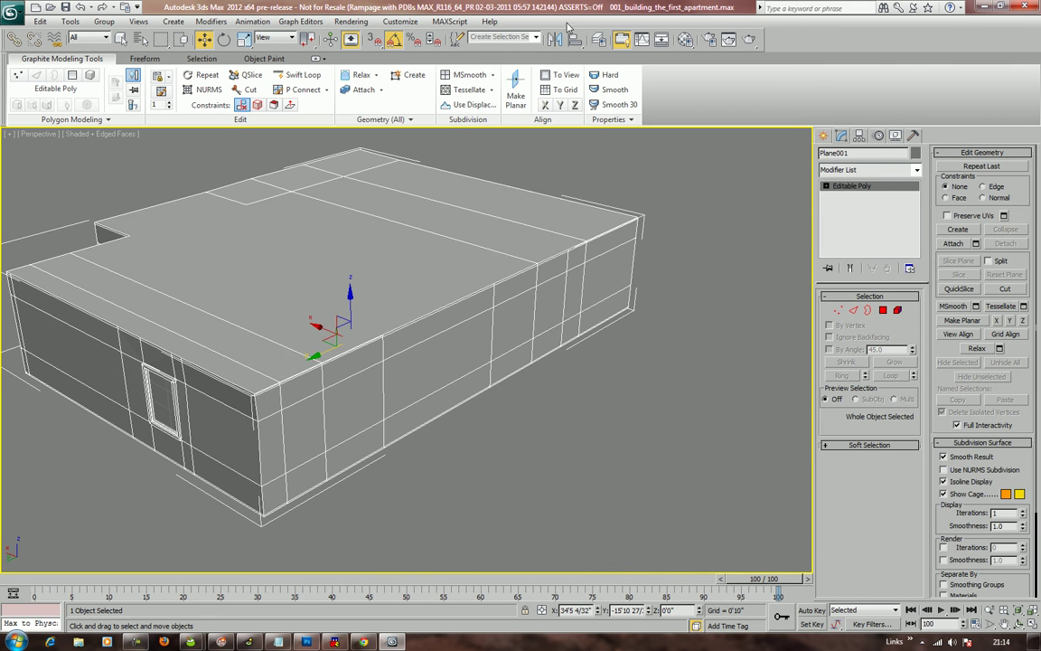
middle_click_drag(560, 335, 486, 407, "alt")
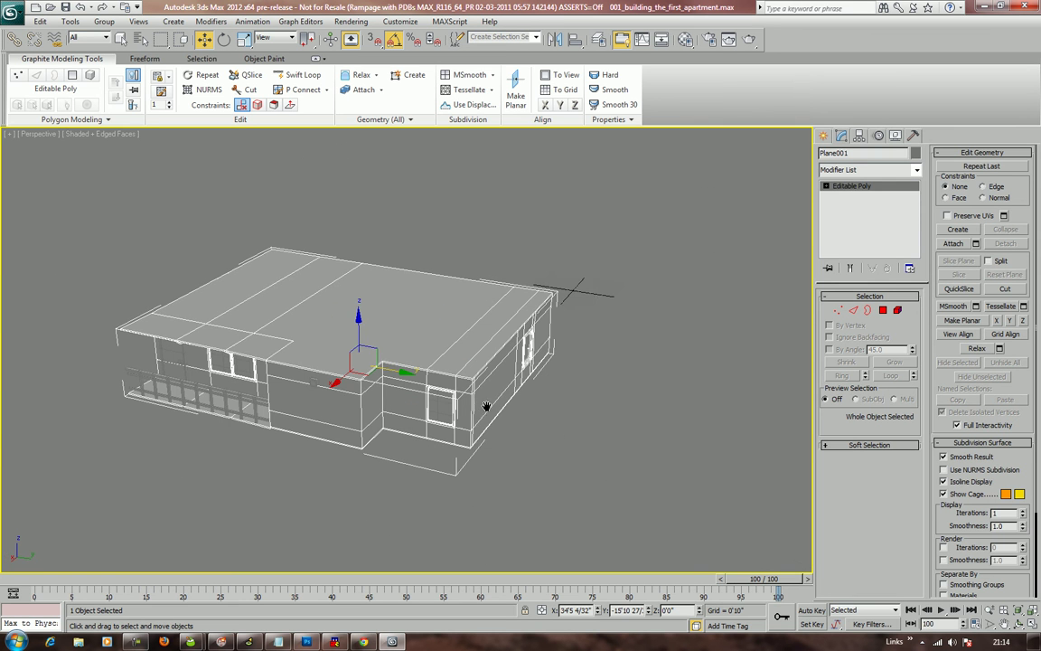
key("ctrl+a")
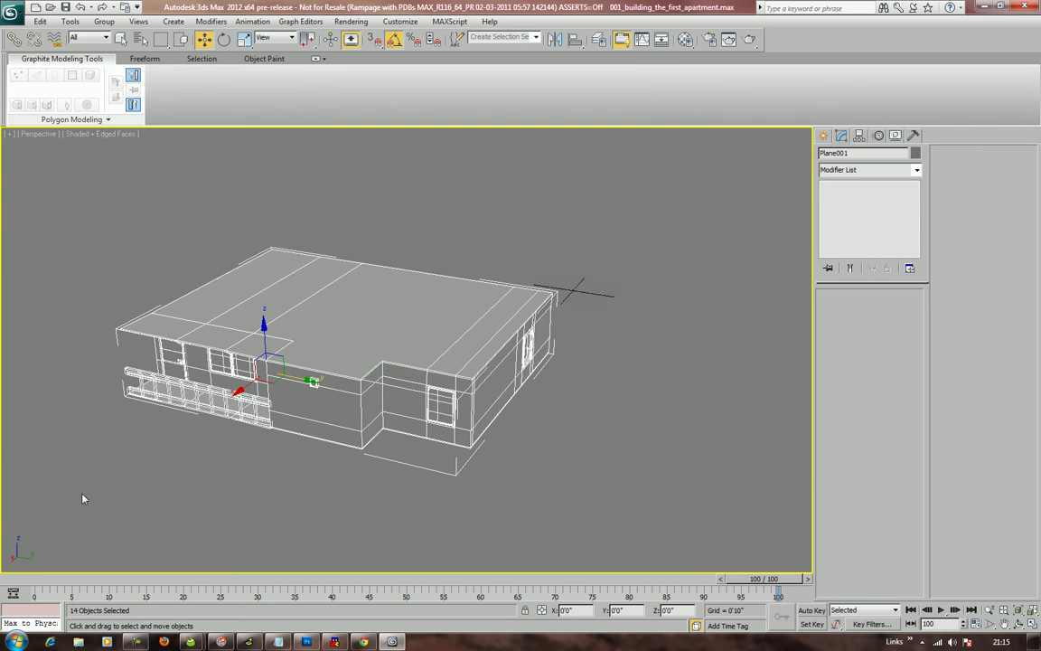
middle_click_drag(433, 220, 224, 7, "alt")
left_click(104, 21)
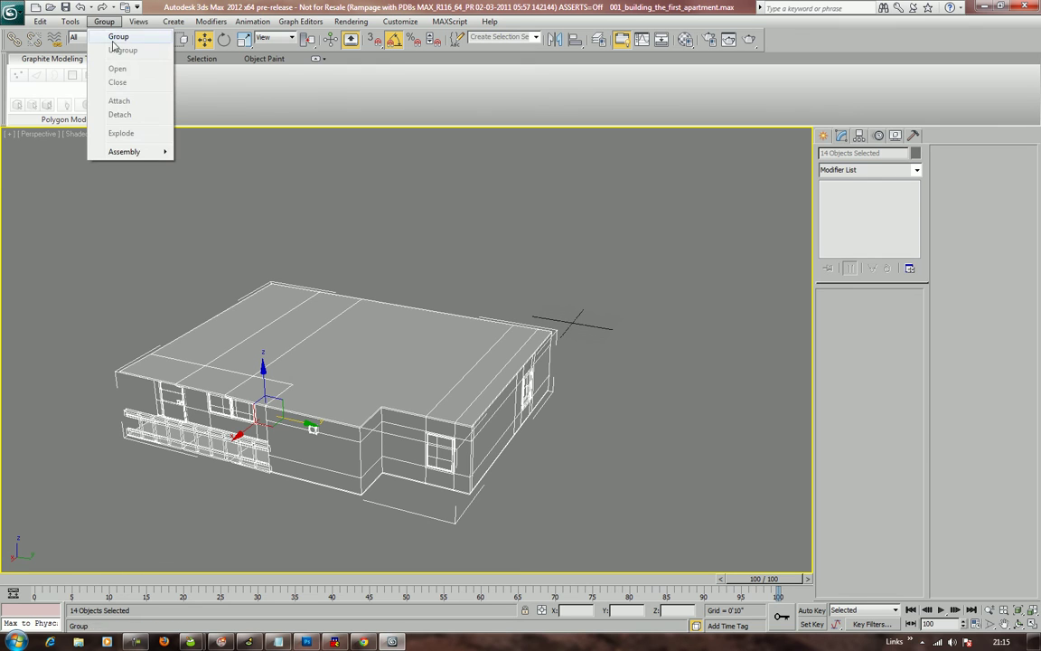
left_click(111, 37)
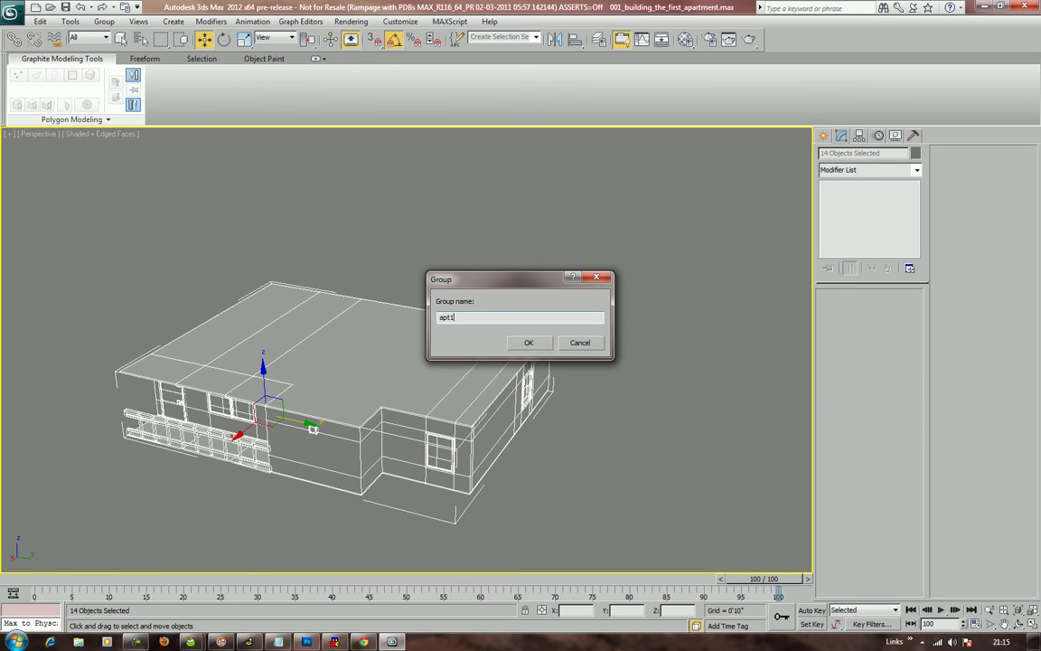
left_click(528, 342)
Mirror the apt1 group across X as a copy and slide the copy along X to about 6'8", against the original's back wall
middle_click_drag(571, 313, 501, 349, "alt")
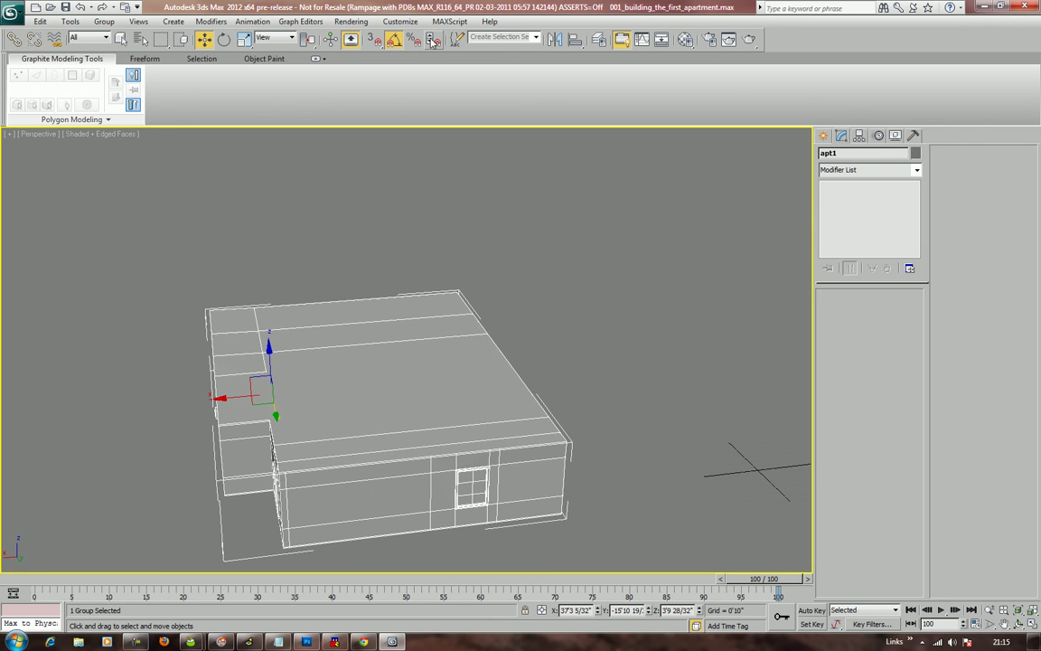
left_click(554, 39)
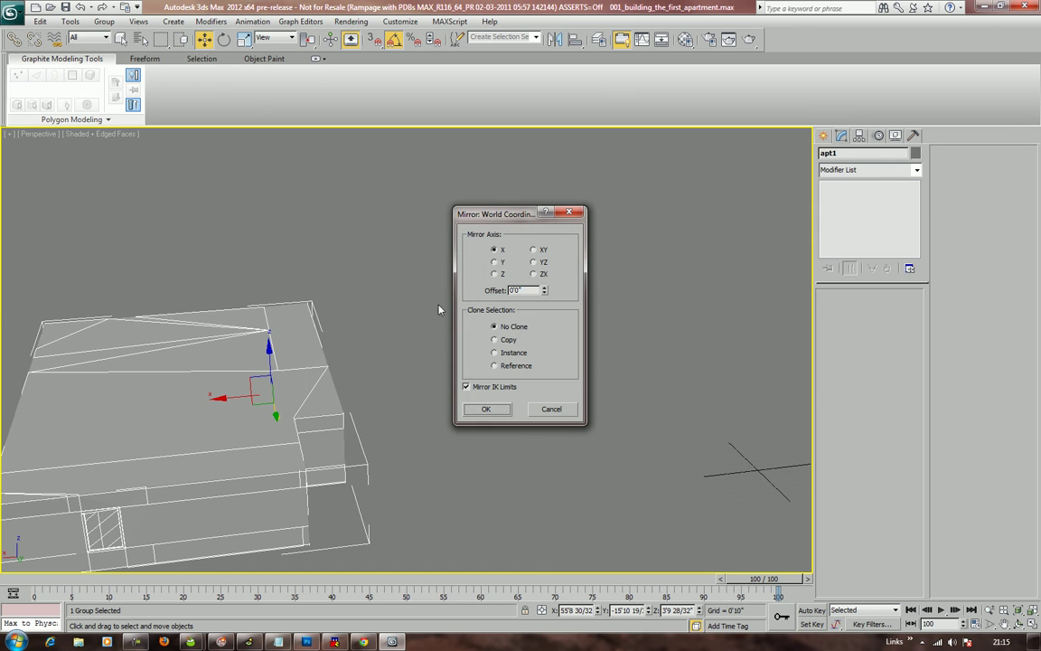
left_click(494, 340)
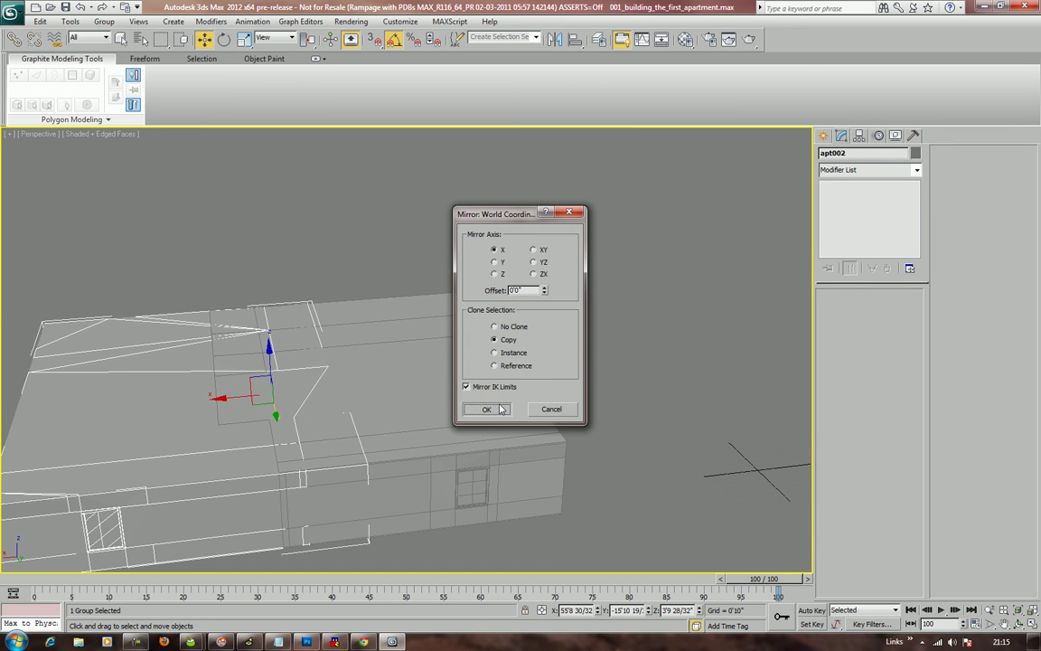
left_click(486, 409)
left_click_drag(234, 399, 647, 423)
middle_click_drag(502, 492, 546, 421)
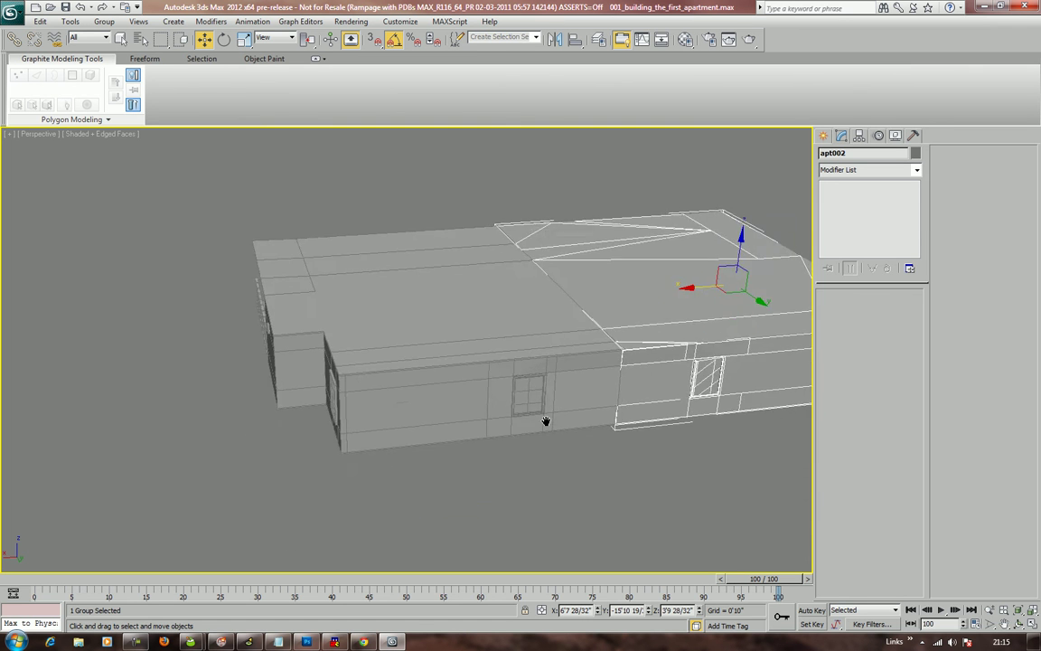
Mirror both apartment groups across Y as a copy and slide the copied pair clear of the originals
scroll(414, 391, "down", 5)
middle_click_drag(412, 391, 414, 367, "alt")
scroll(441, 394, "up", 3)
left_click(453, 376, "ctrl")
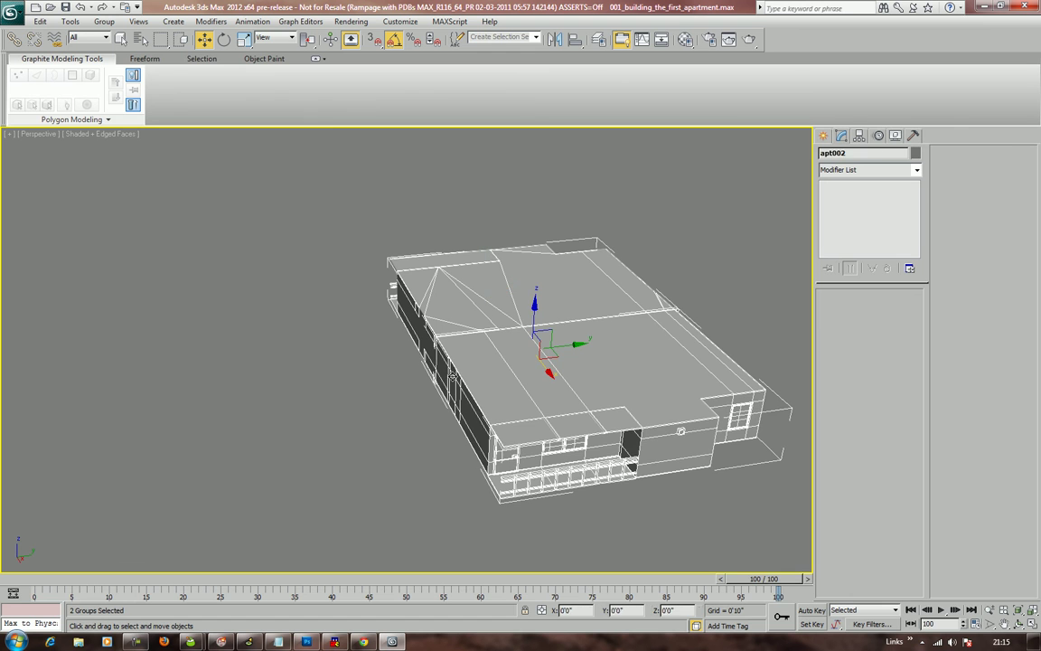
left_click(555, 41)
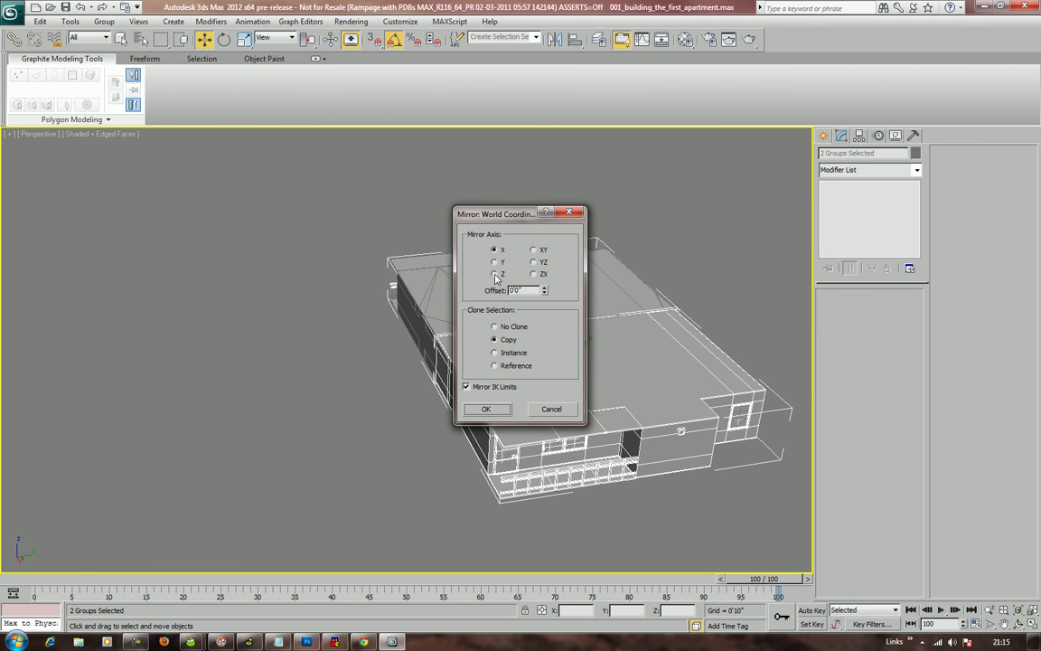
left_click(495, 262)
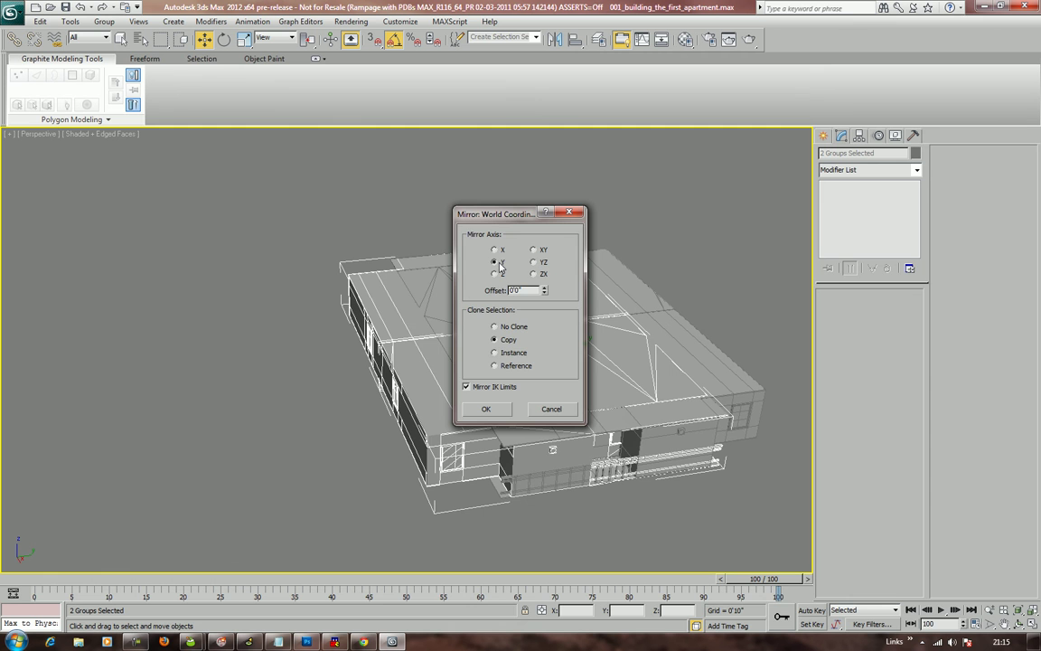
left_click(486, 410)
left_click_drag(572, 347, 318, 458)
middle_click_drag(318, 459, 627, 314, "alt")
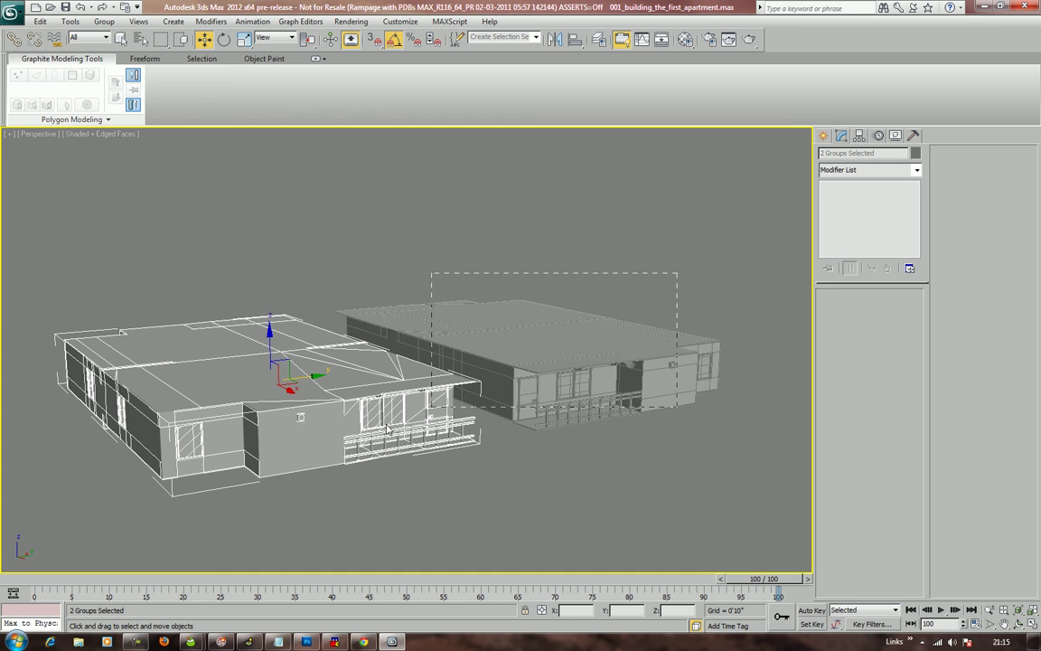
Select all four apartment groups, copy them upward along Z to form a four-storey building, and clear the selection
left_click_drag(236, 498, 236, 498)
mouse_move(391, 338)
left_mouse_down("shift")
mouse_move(402, 259)
mouse_move(411, 284)
left_mouse_up("shift")
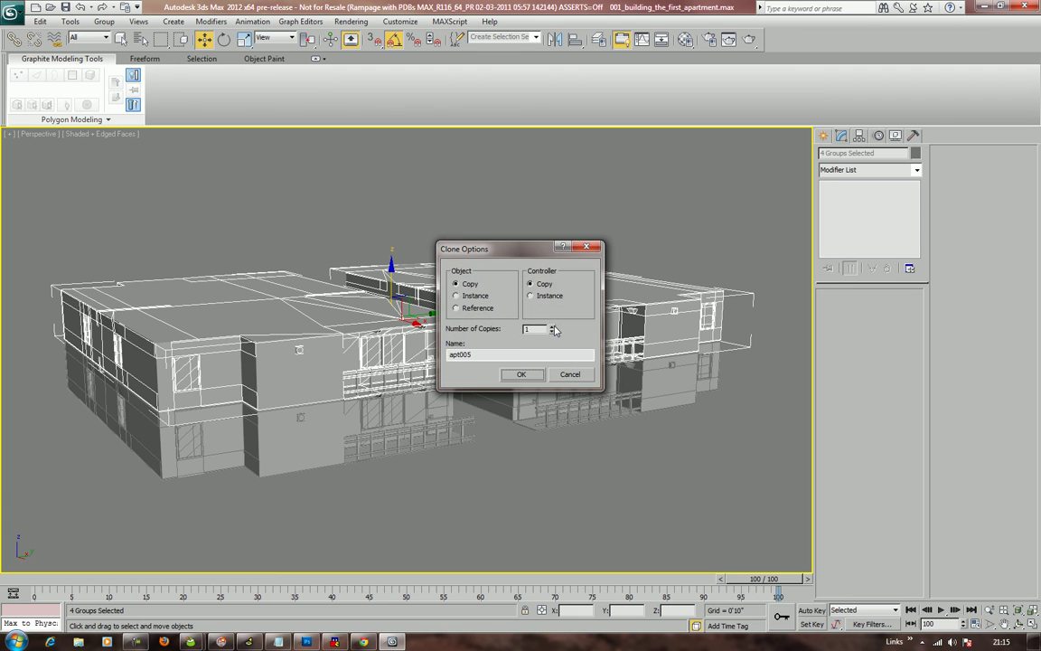
left_click(520, 374)
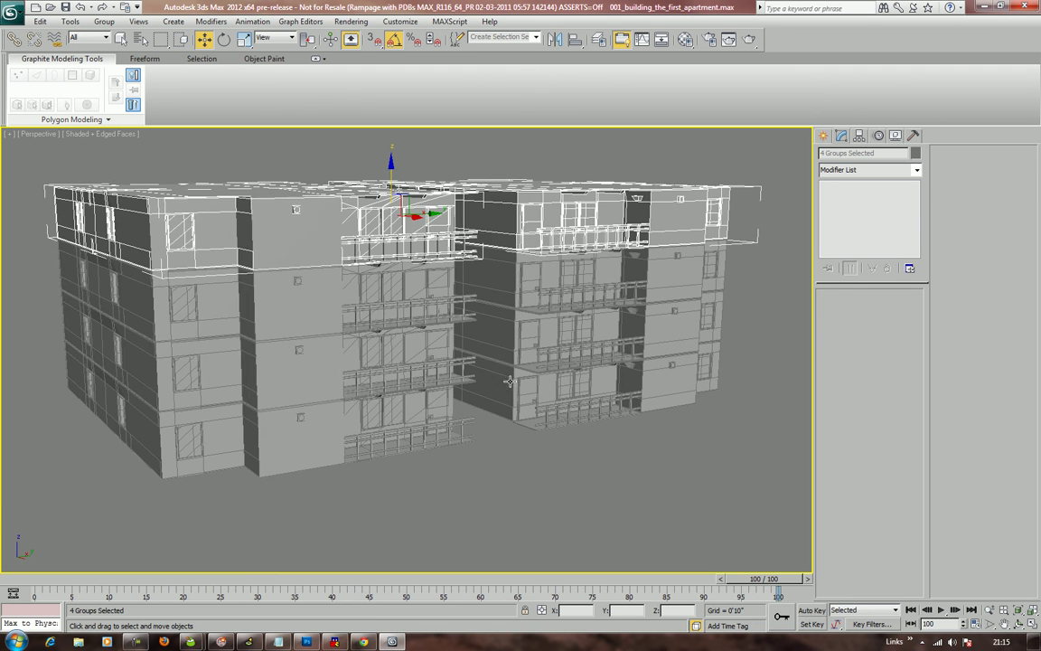
left_click(511, 480)
Change the perspective viewport's shading from Shaded to Realistic
scroll(506, 481, "up", 5)
mouse_move(453, 483)
middle_mouse_down("alt")
mouse_move(428, 481)
mouse_move(455, 473)
middle_mouse_up("alt")
middle_click_drag(372, 472, 467, 478)
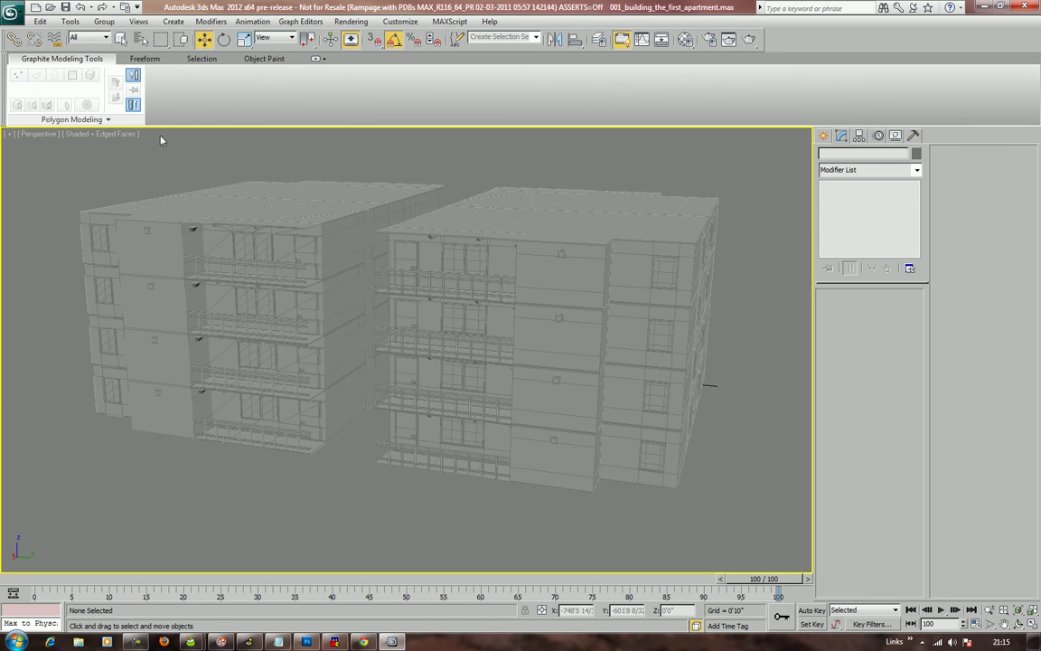
left_click(86, 135)
left_click(87, 143)
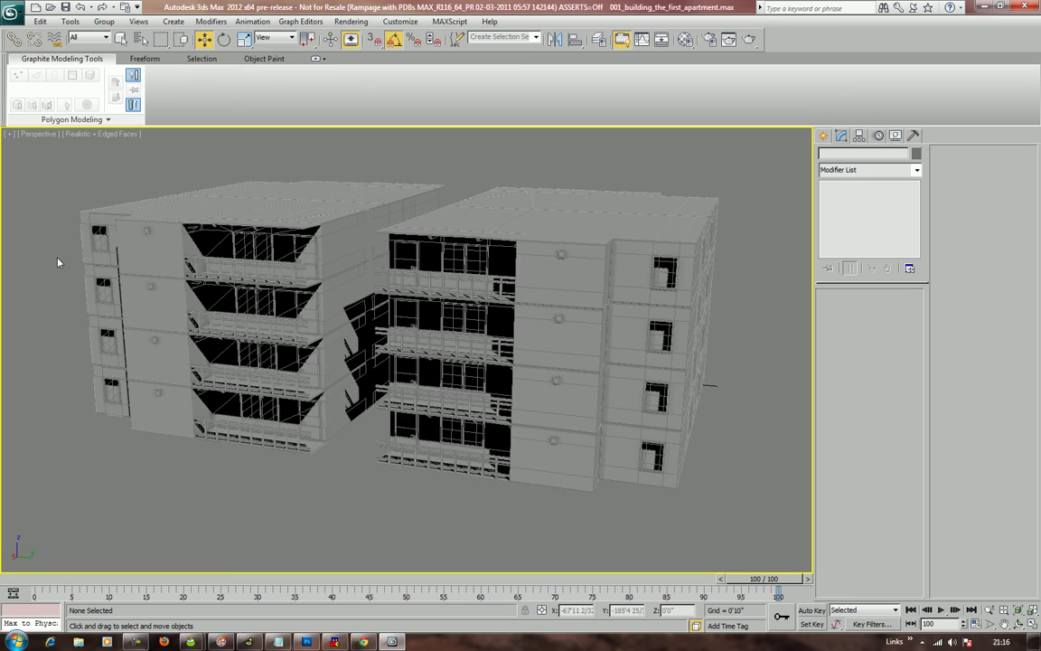
Examine the stacked apartment blocks from the front and side, and turn off the edged faces display
middle_click_drag(58, 285, 137, 277, "alt")
middle_click_drag(282, 274, 258, 303)
scroll(258, 303, "up", 4)
middle_click_drag(375, 291, 274, 293, "alt")
scroll(407, 290, "down", 5)
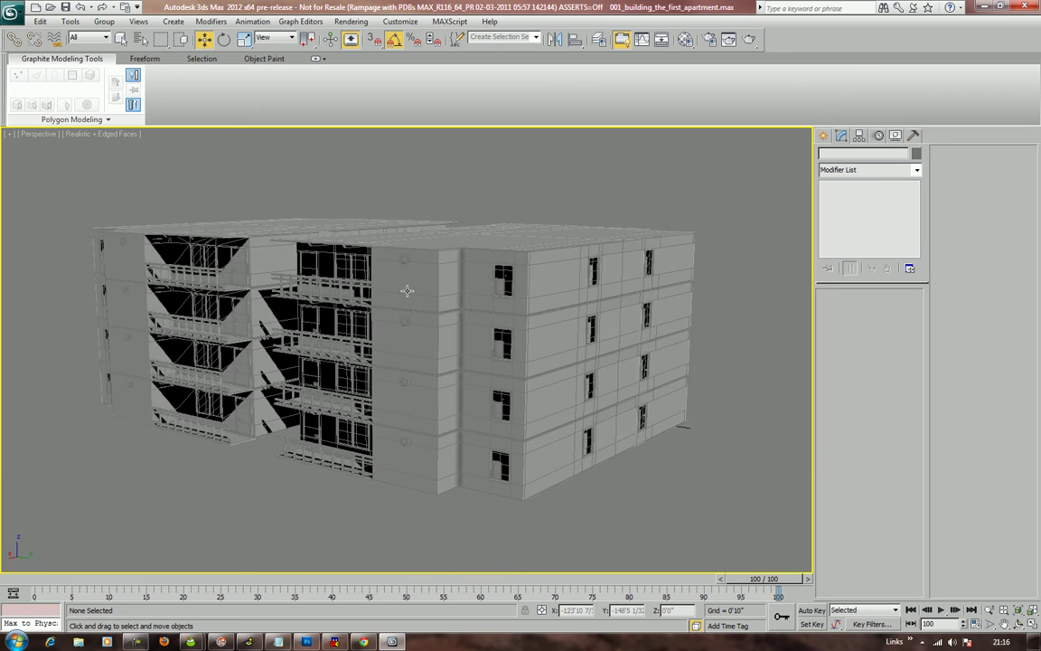
key("F4")
middle_click_drag(407, 290, 473, 292, "alt")
Undo the stacked floors and all mirrored copies until only the original apt1 group remains
key("ctrl+z")
key("ctrl+z")
key("ctrl+z")
key("ctrl+z")
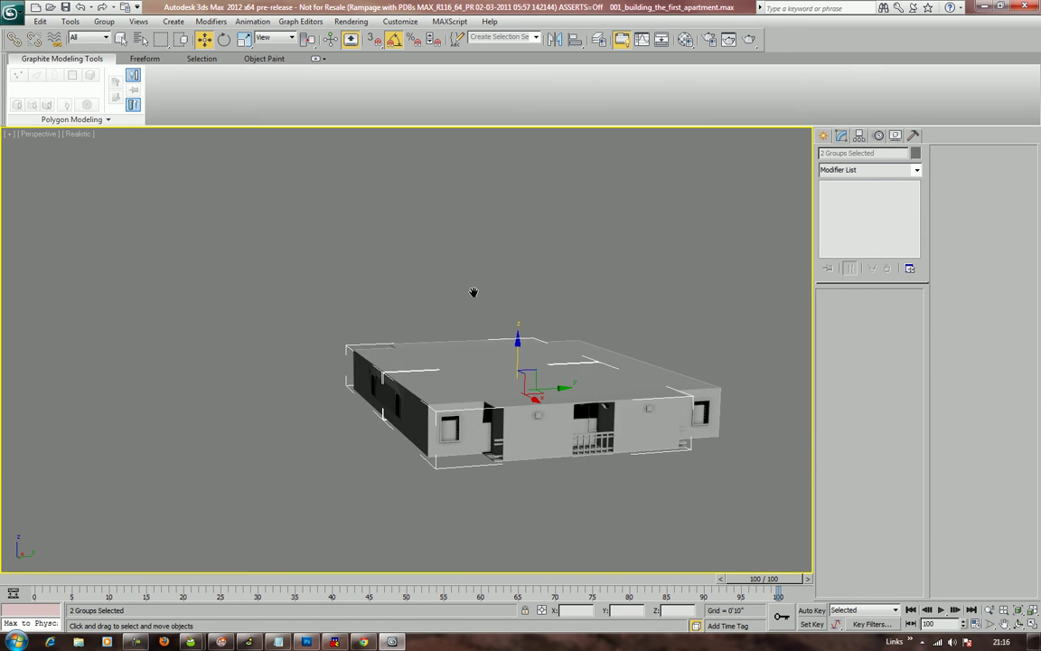
key("ctrl+z")
key("ctrl+z")
key("ctrl+z")
key("ctrl+z")
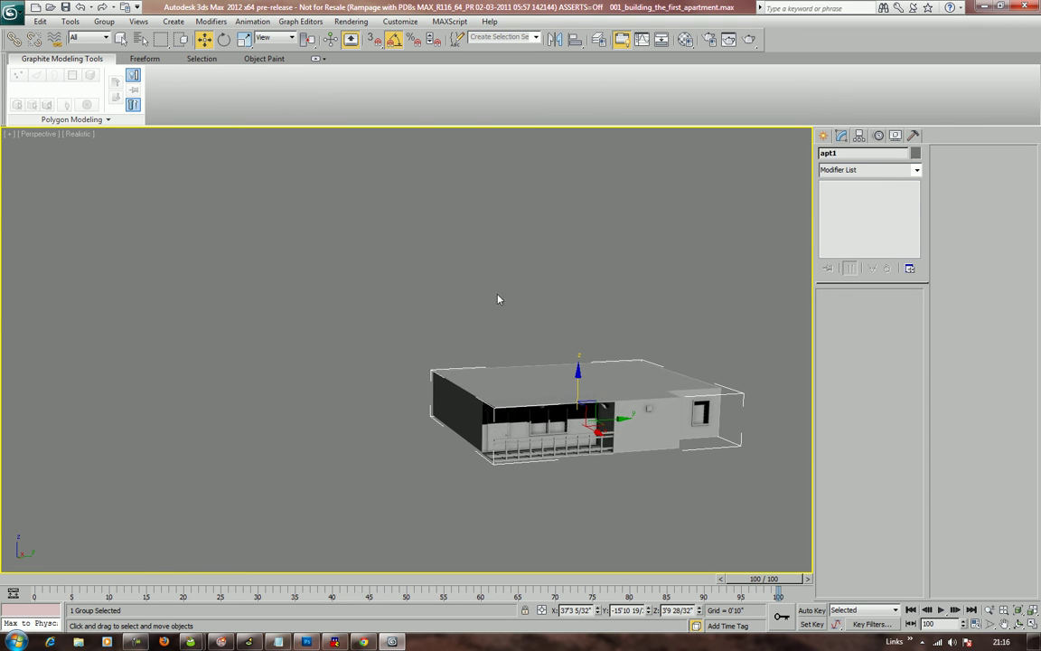
Clear the selection and select the apt1 group again with its porch side in view
left_click(496, 305)
middle_click_drag(530, 309, 423, 276, "alt")
left_click(476, 376)
scroll(488, 347, "up", 3)
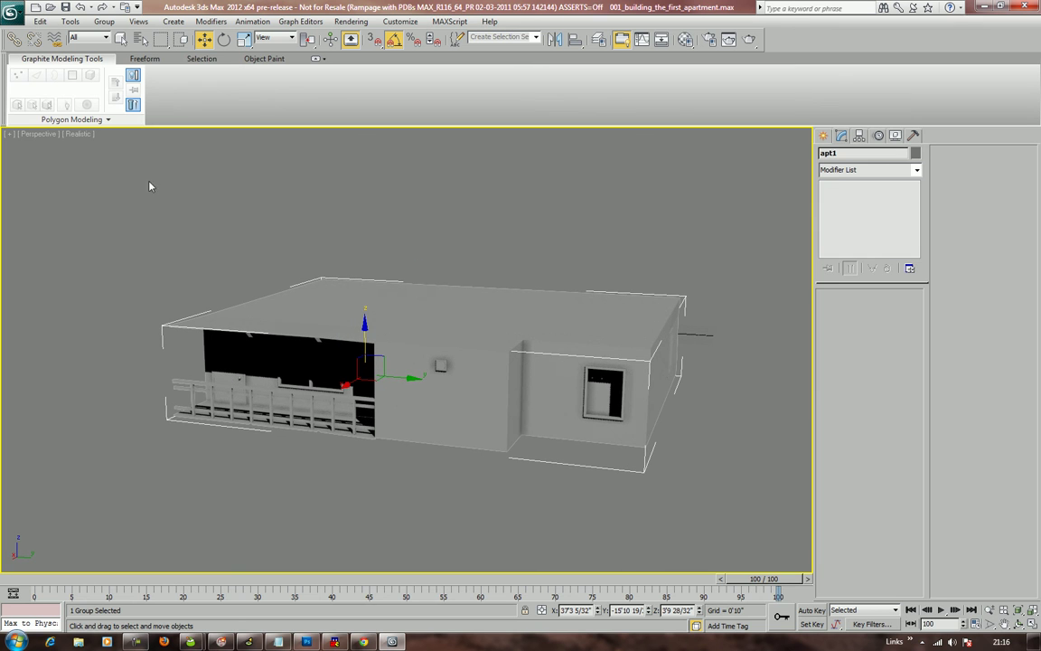